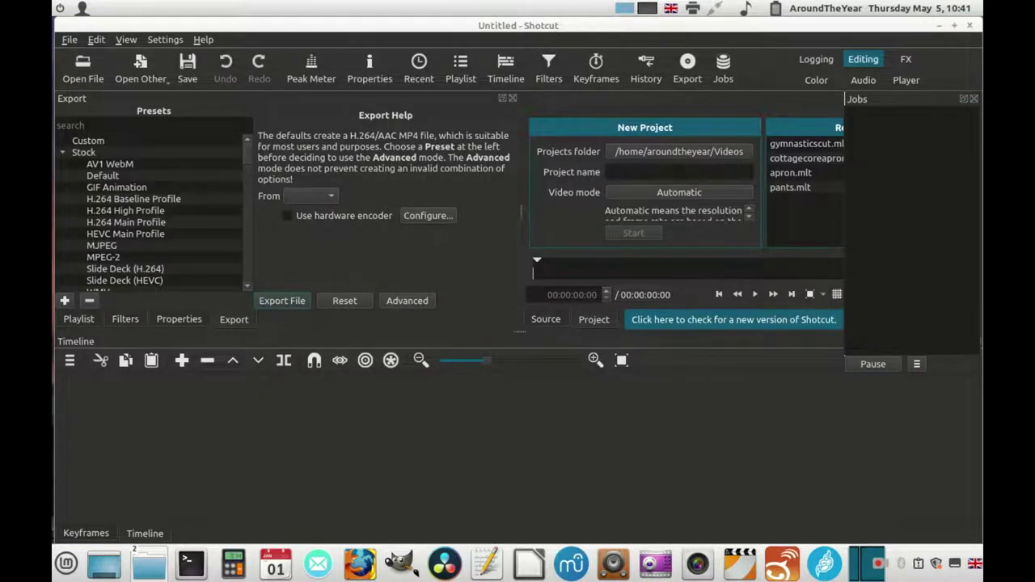
Step: Create a new project named ToteBag in the Videos projects folder with automatic video mode
type("ToteBag")
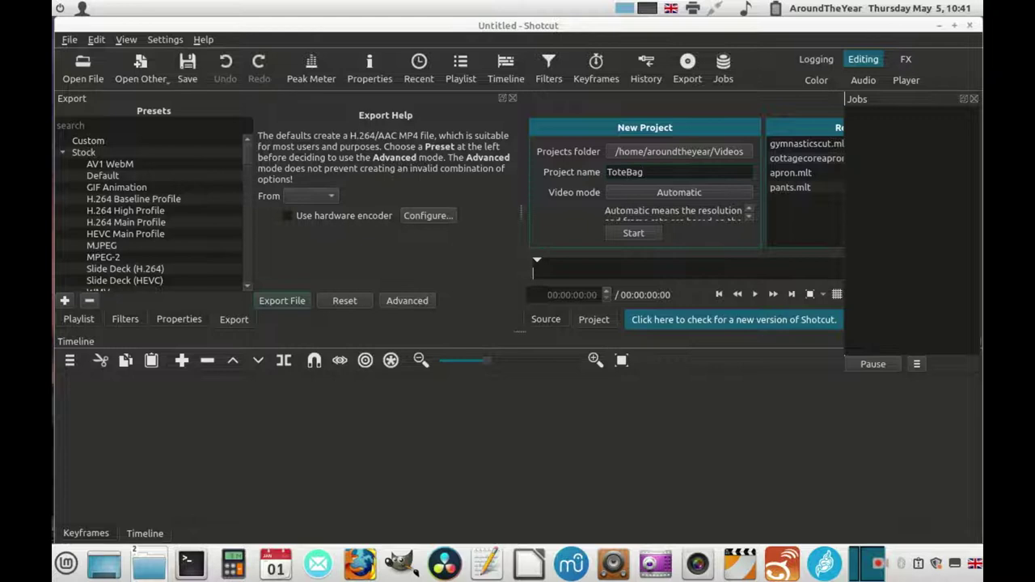
key("Return")
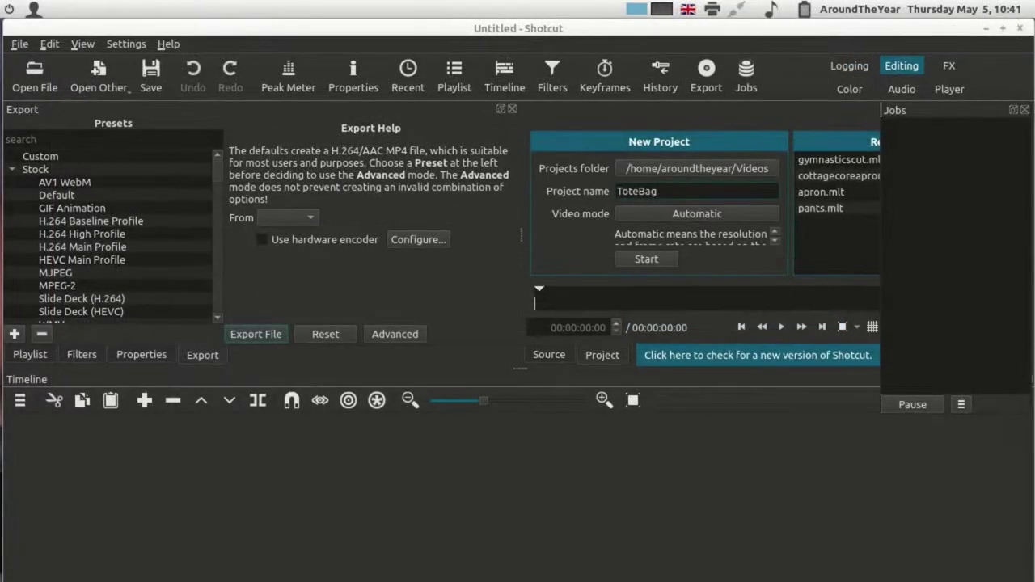
key("Return")
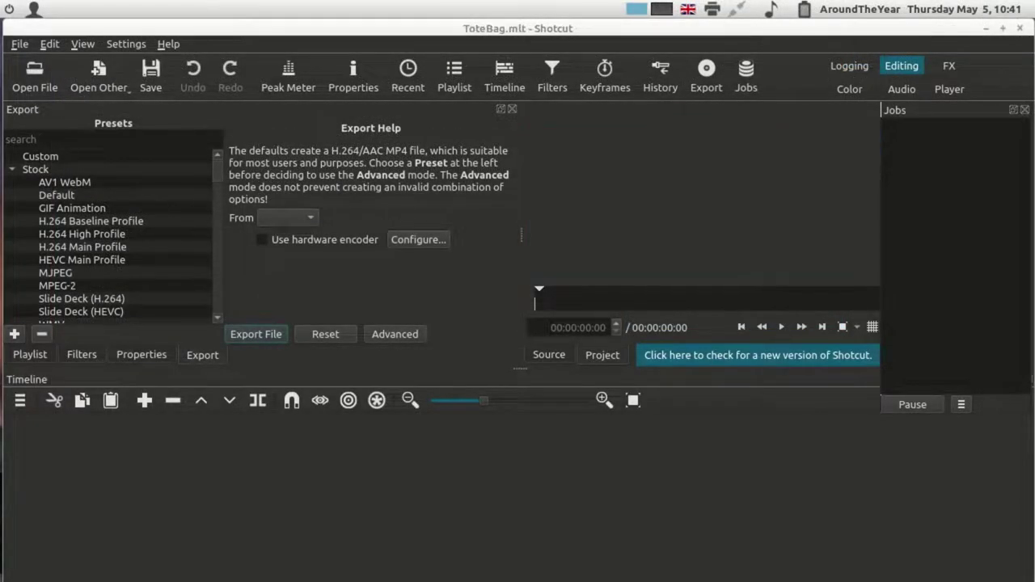
Step: Import Clip2.mov through Clip54.mov from the ToteBagEmbroidery folder on the SMAM-2TB drive into the playlist and pause playback
left_click(34, 77)
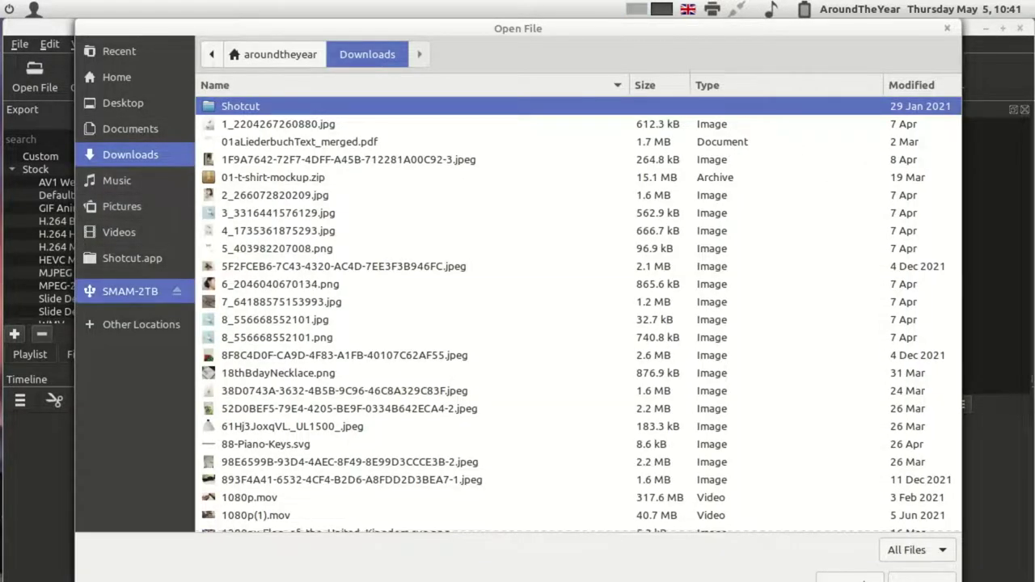
left_click(130, 291)
scroll(256, 243, "down", 3)
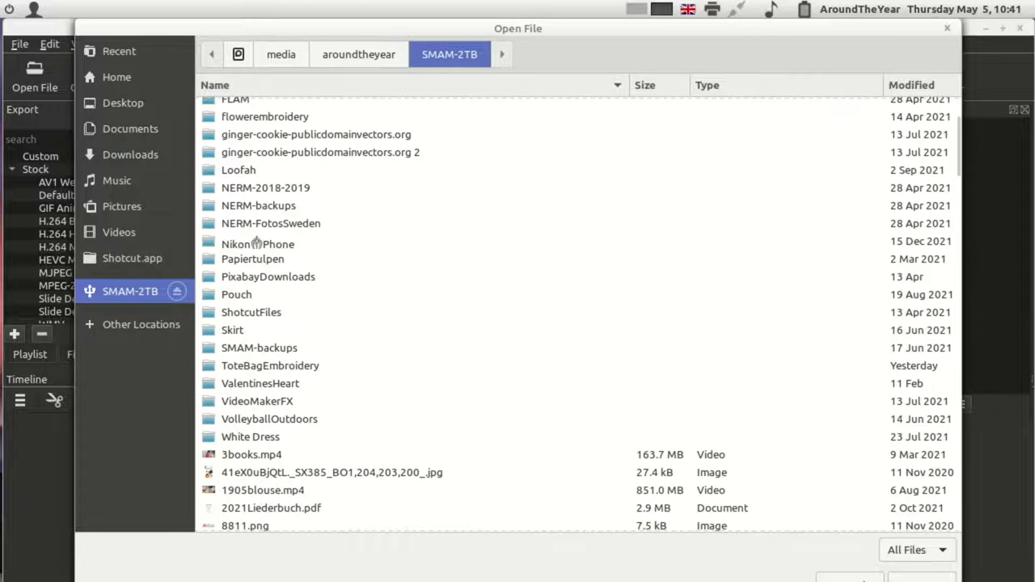
double_click(270, 365)
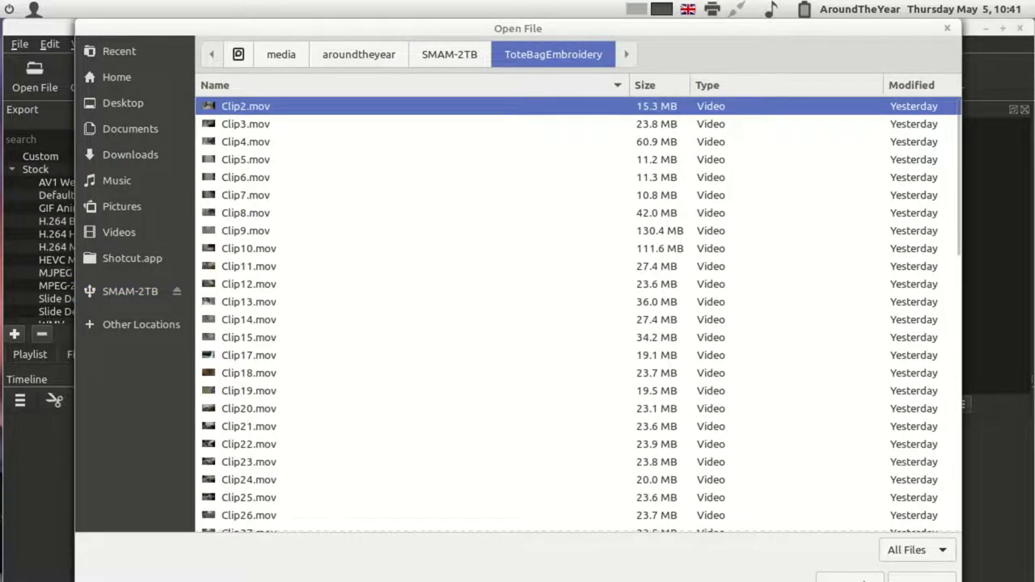
scroll(579, 315, "down", 10)
scroll(579, 316, "up", 1)
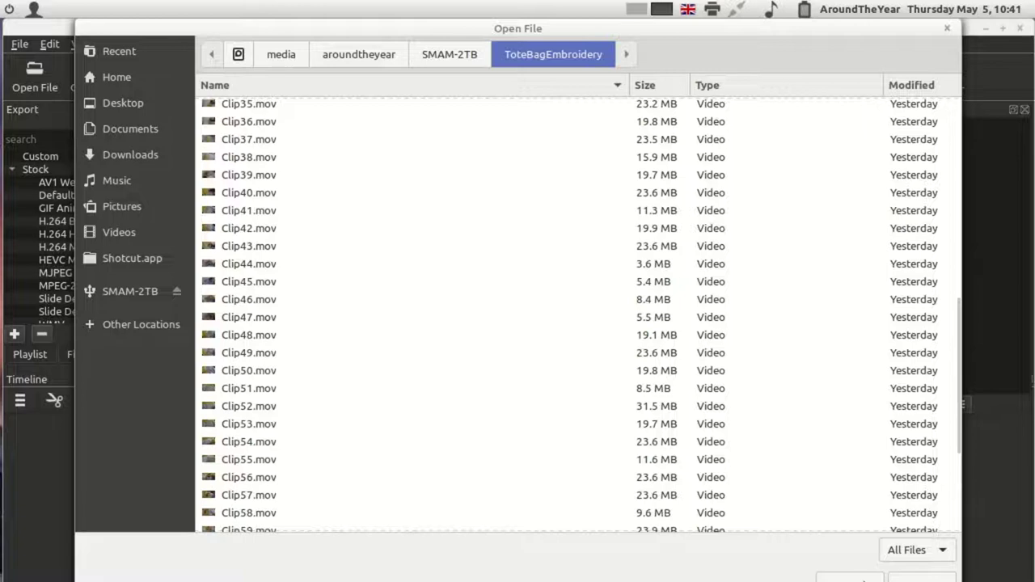
left_click(248, 441, "shift")
key("Return")
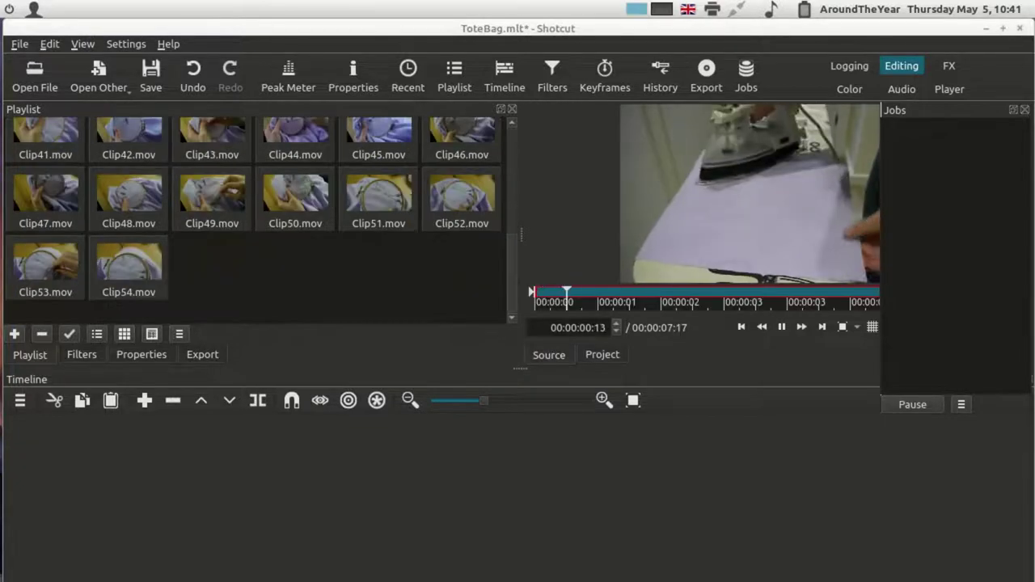
key("space")
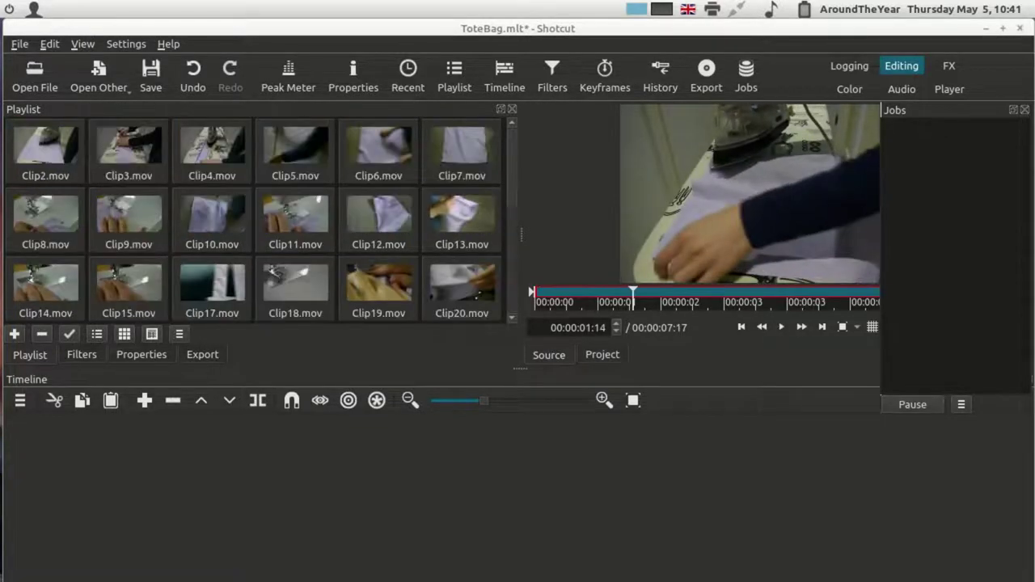
Step: Add two video tracks to the empty timeline
left_click(20, 400)
mouse_move(64, 419)
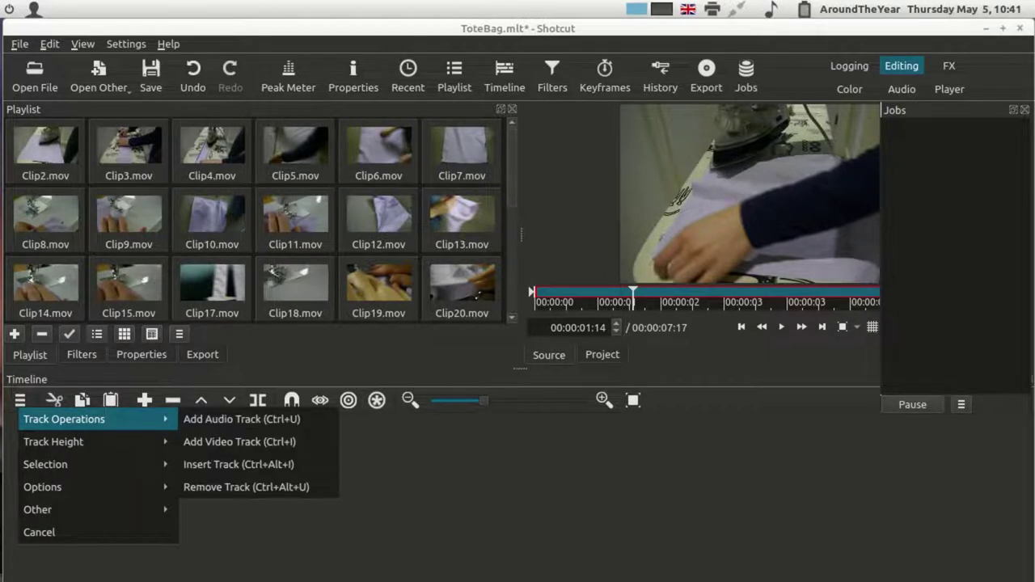
left_click(243, 442)
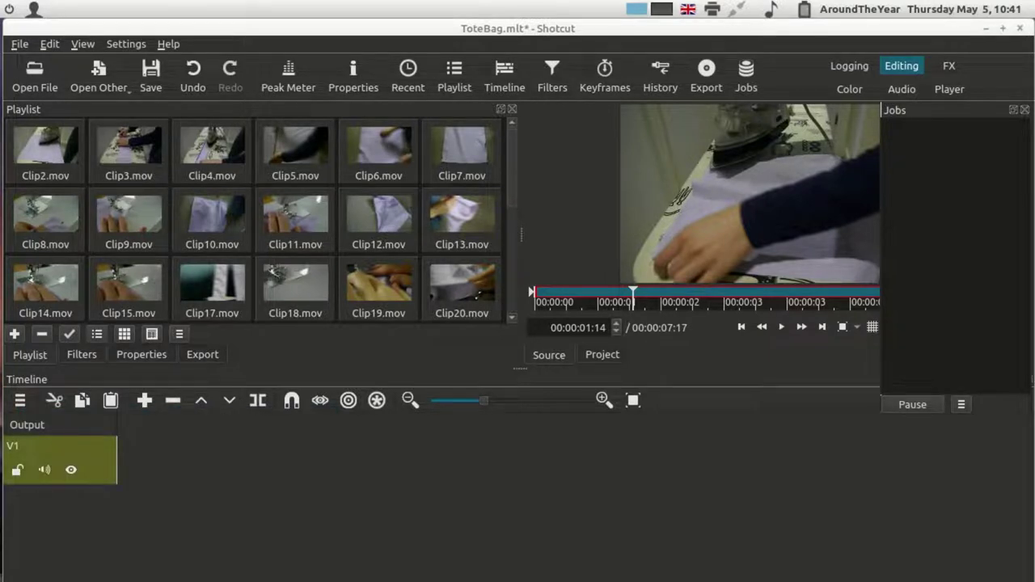
left_click(20, 400)
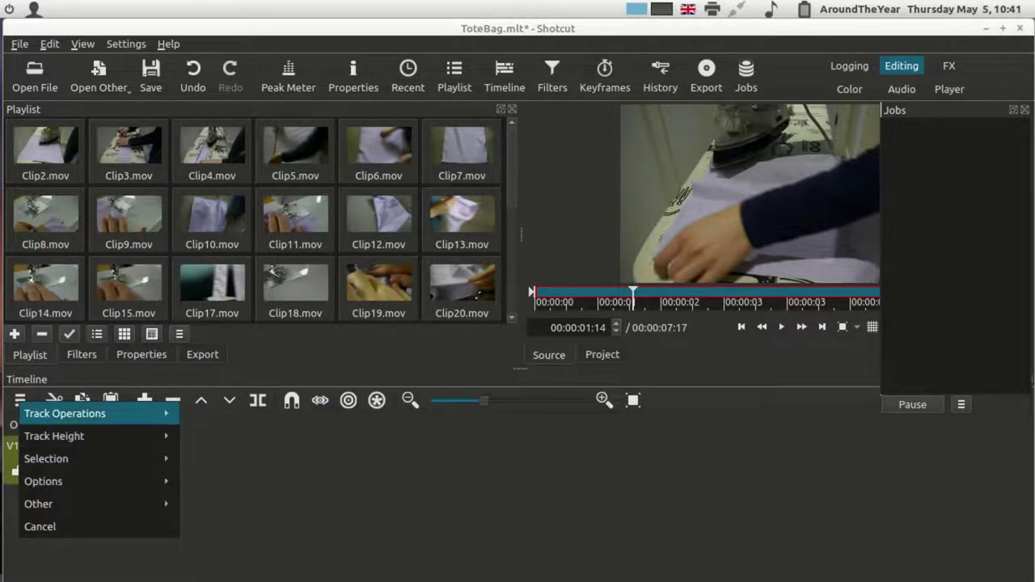
mouse_move(81, 414)
left_click(243, 437)
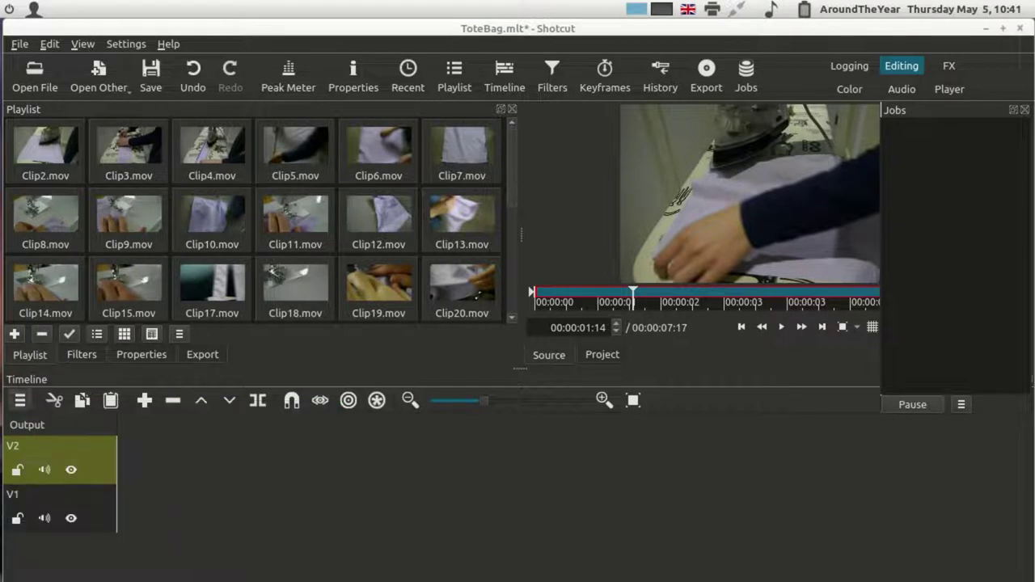
Step: Add two audio tracks below the video tracks in the timeline
left_click(20, 400)
left_click(242, 413)
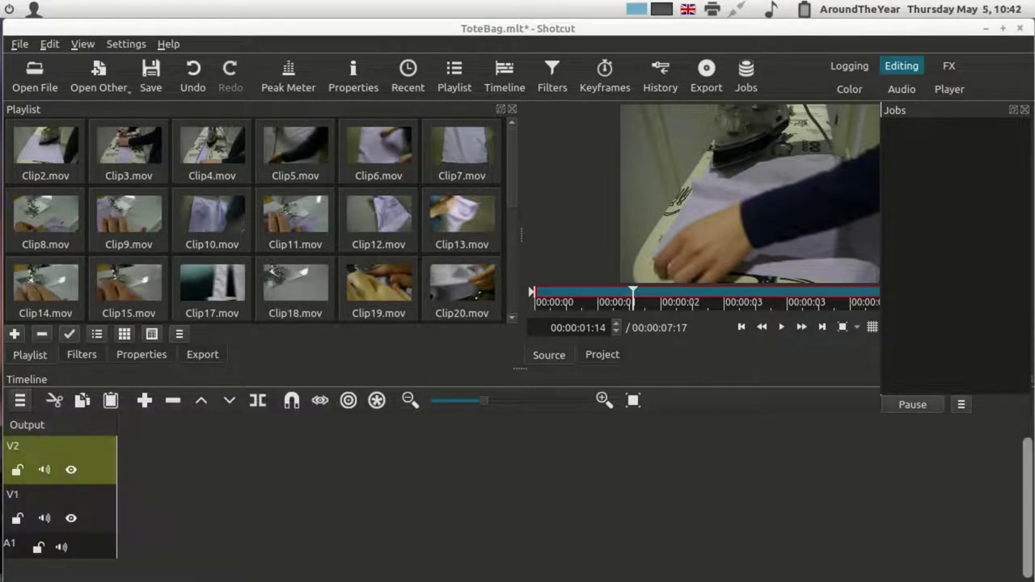
left_click(20, 400)
left_click(243, 415)
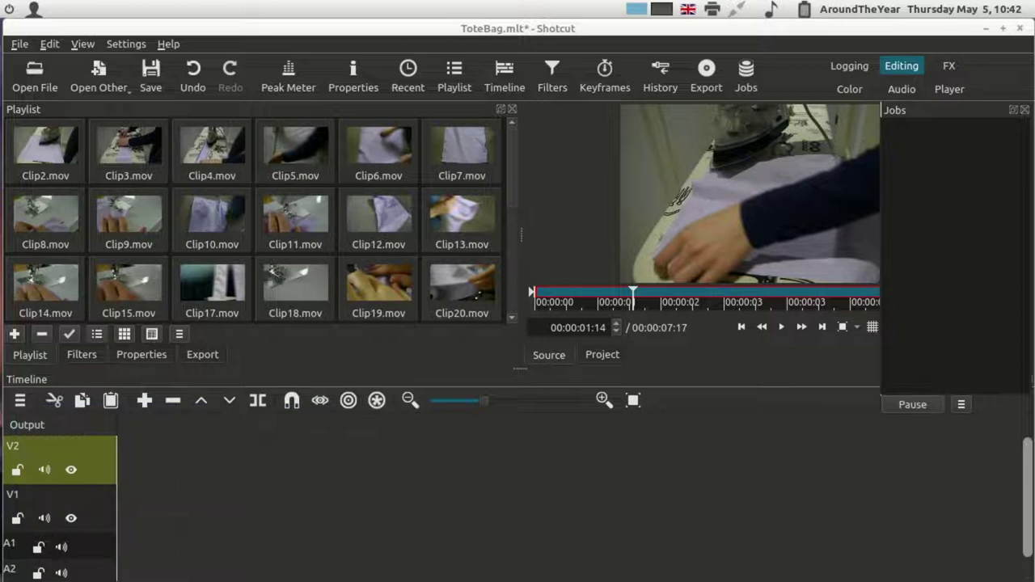
Step: Rename video track V2 as Intro and video track V1 as Video
double_click(15, 447)
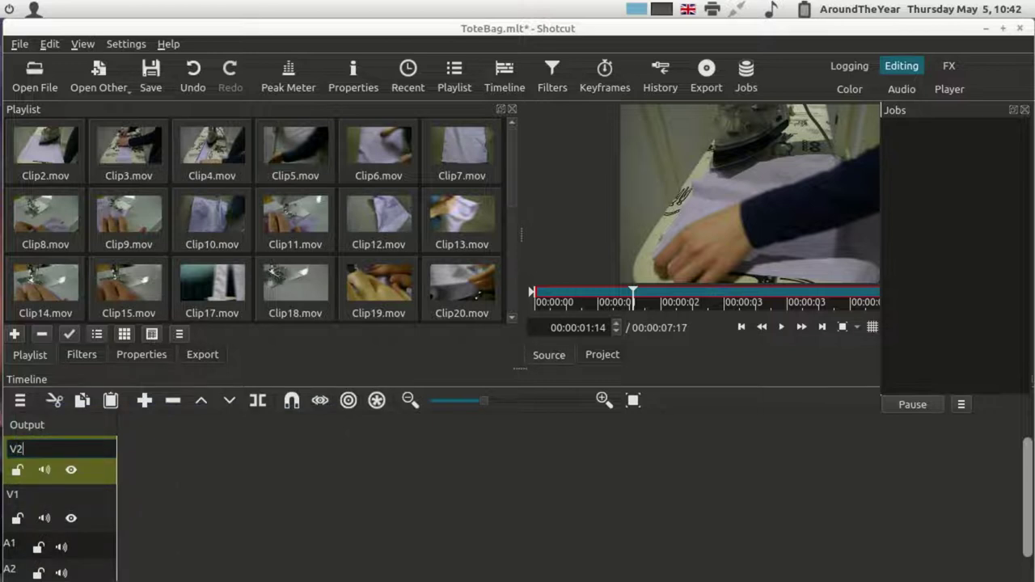
left_click(18, 448)
key("BackSpace")
key("BackSpace")
type("Intro")
key("Return")
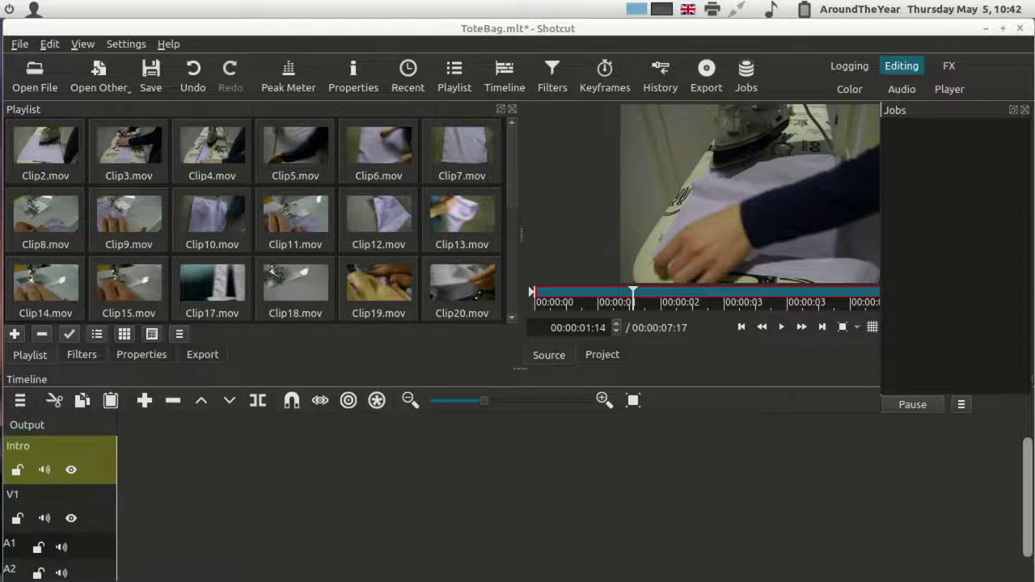
double_click(12, 494)
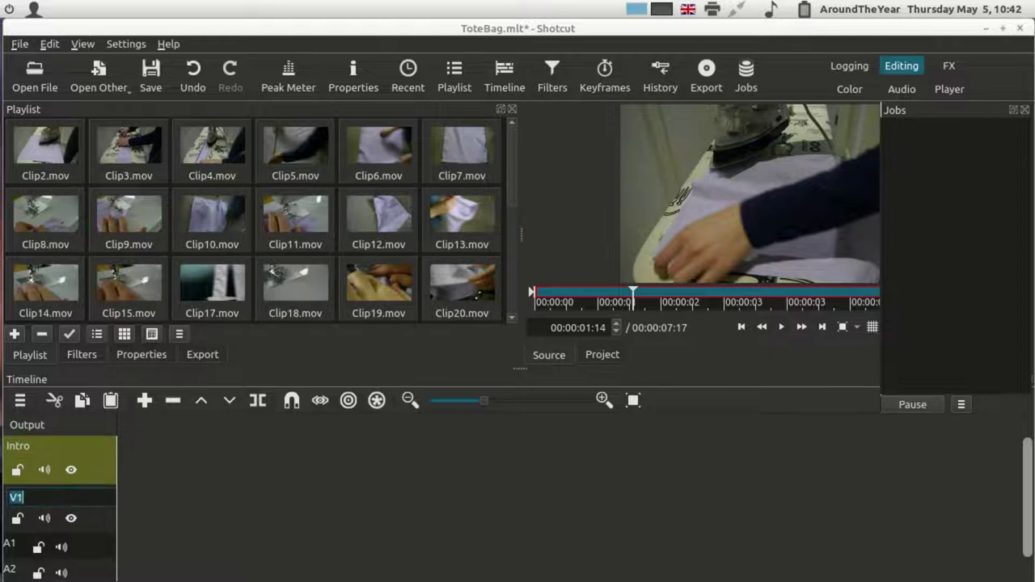
type("Video")
key("Return")
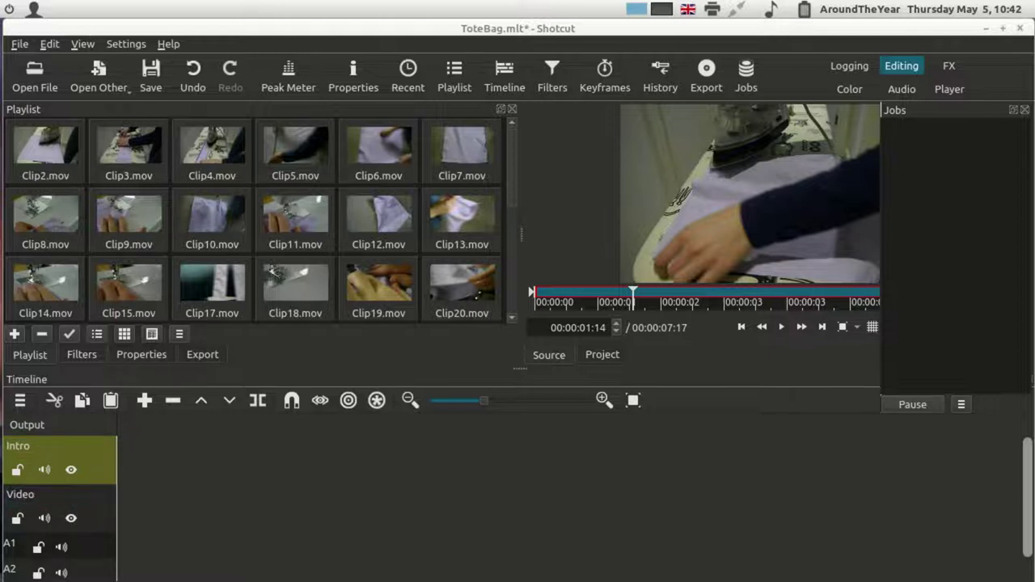
Step: Rename audio track A1 as VoiceOver and audio track A2 as Music
left_click(13, 546)
type("Voiceover")
key("Return")
left_click(13, 571)
type("Music")
key("Return")
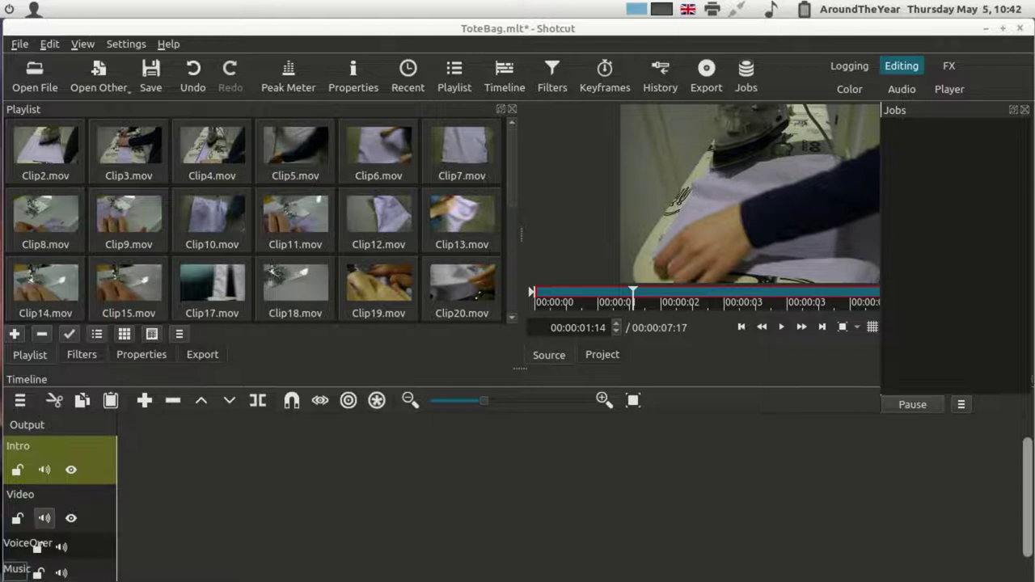
Step: Mute the Video track and place Clip2.mov through Clip34.mov on it, starting about 7 seconds in
left_click(44, 517)
scroll(45, 149, "down", 5)
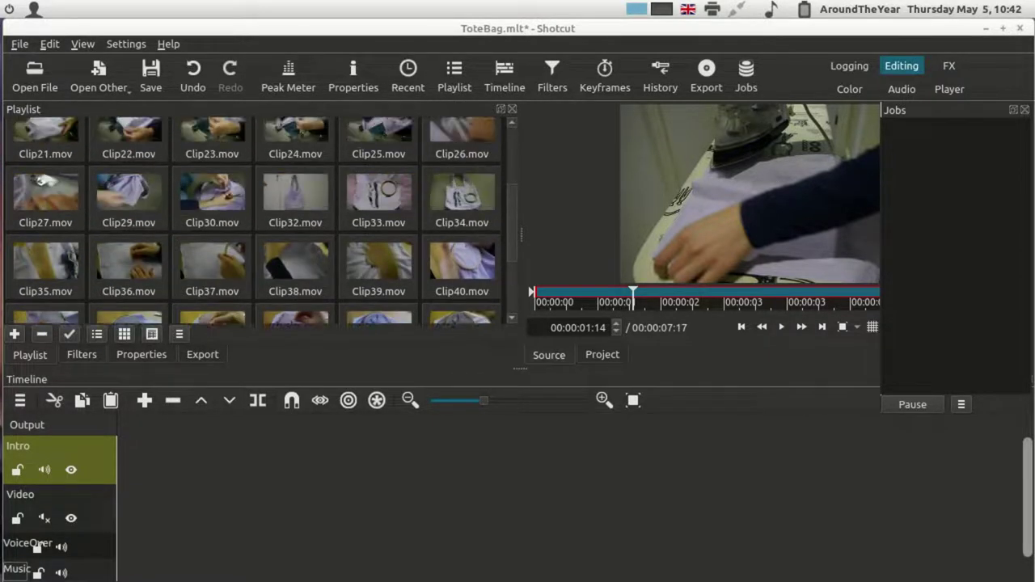
left_click(462, 217, "shift")
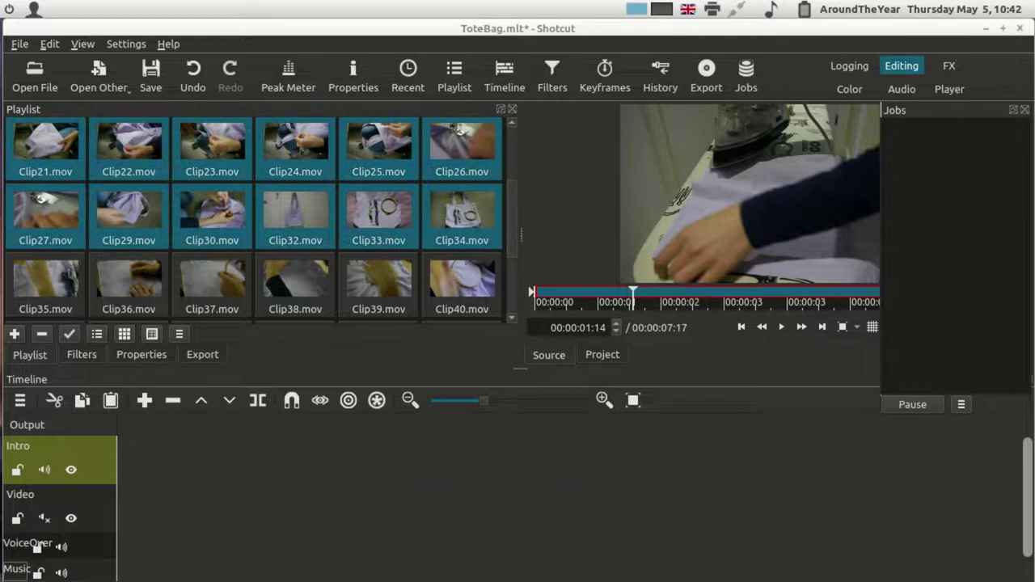
left_click_drag(233, 141, 267, 509)
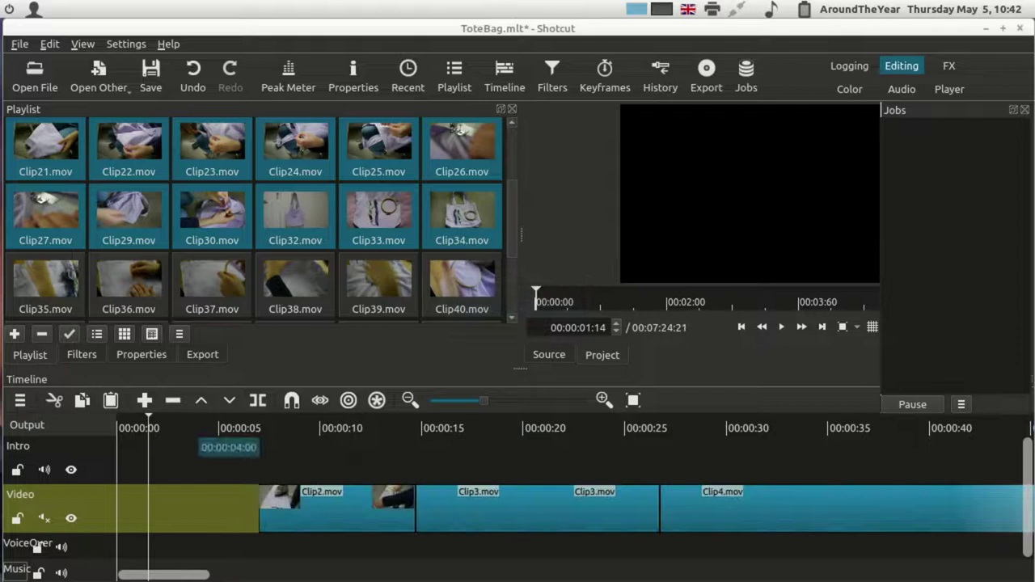
left_click(295, 217)
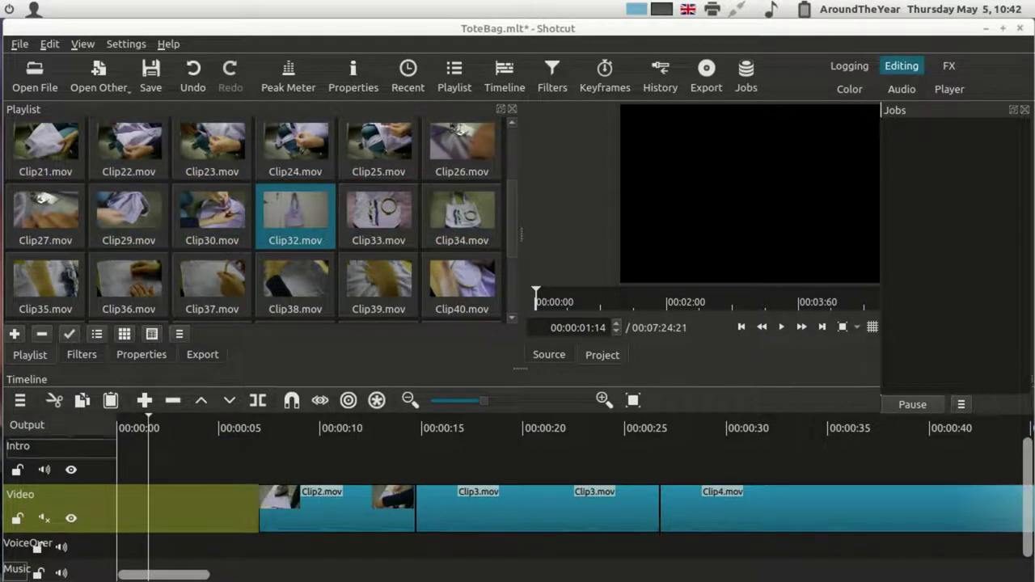
key("Right")
key("Right")
key("Right")
key("Right")
key("Right")
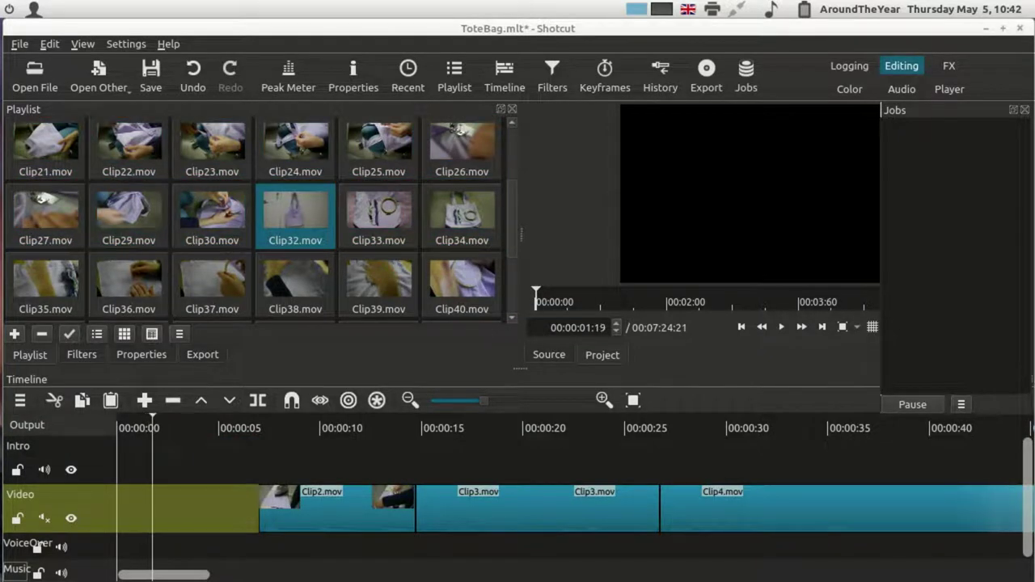
Step: Make Intro the current track and play the timeline to preview its opening clips
left_click(59, 453)
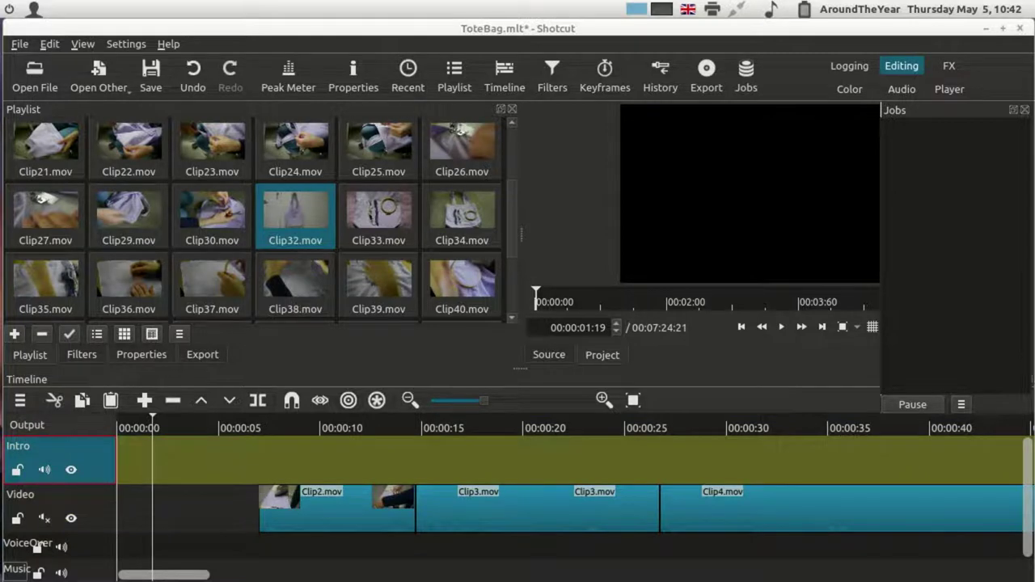
key("Down")
key("space")
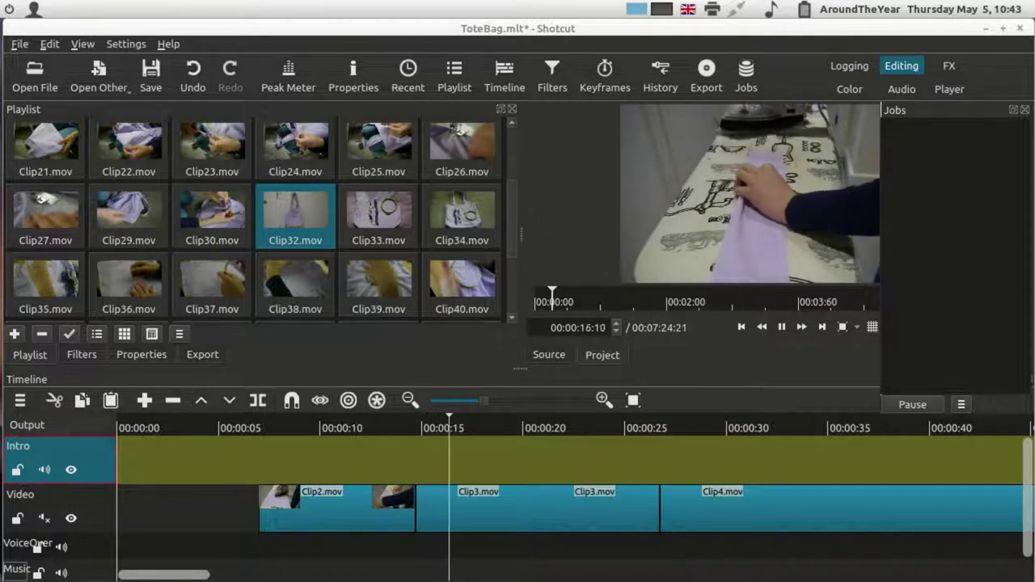
Step: Browse to the home Videos folder for a file to open and sort its contents by modification date
left_click(35, 73)
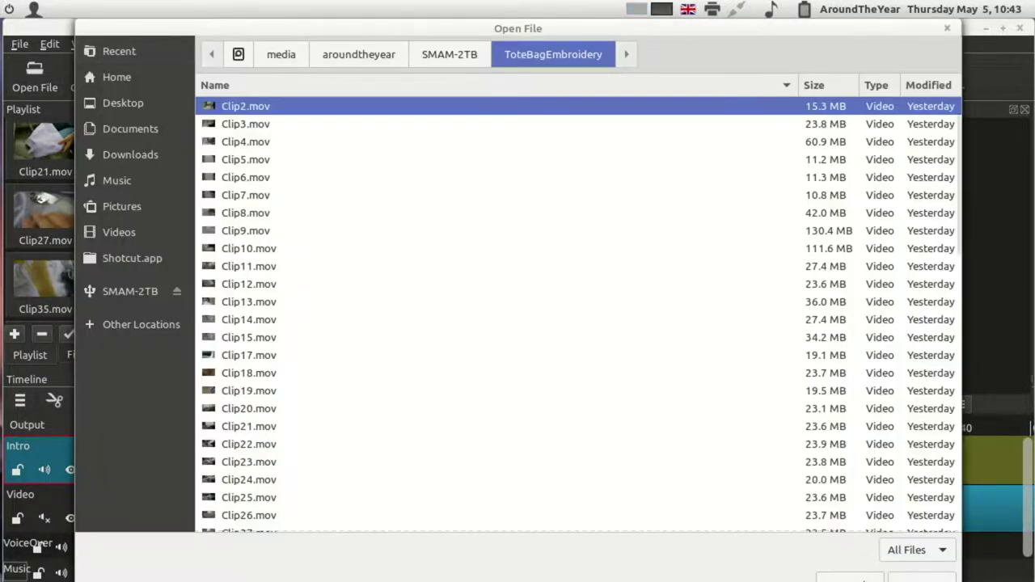
left_click(119, 232)
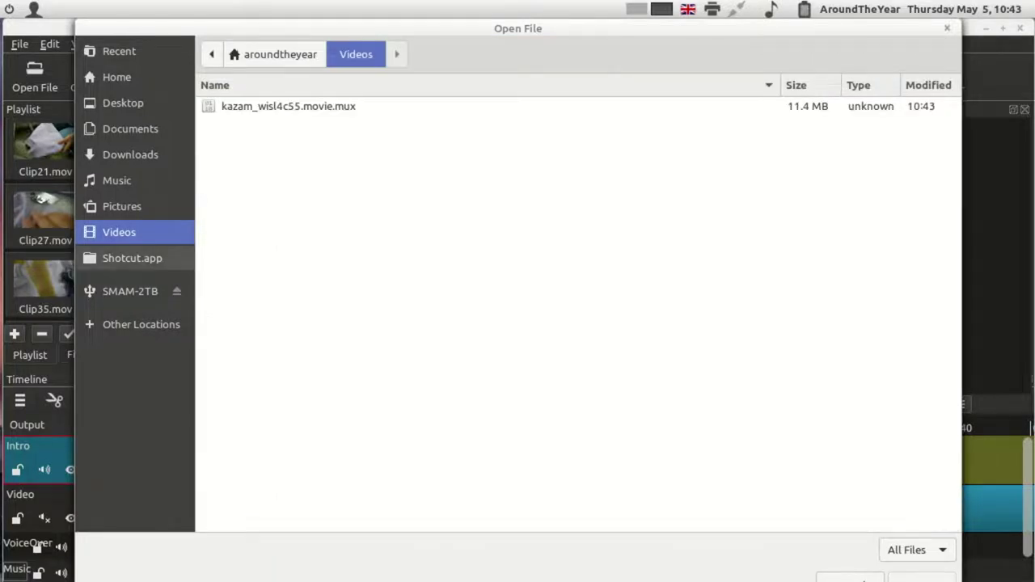
scroll(578, 314, "down", 20)
scroll(579, 314, "down", 2)
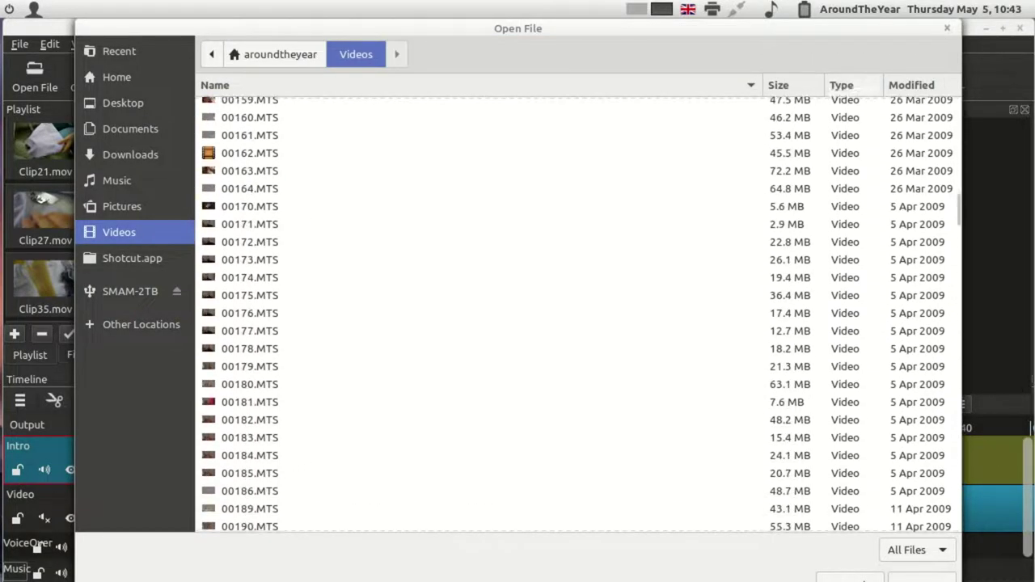
left_click(912, 85)
scroll(579, 314, "up", 20)
scroll(579, 316, "up", 8)
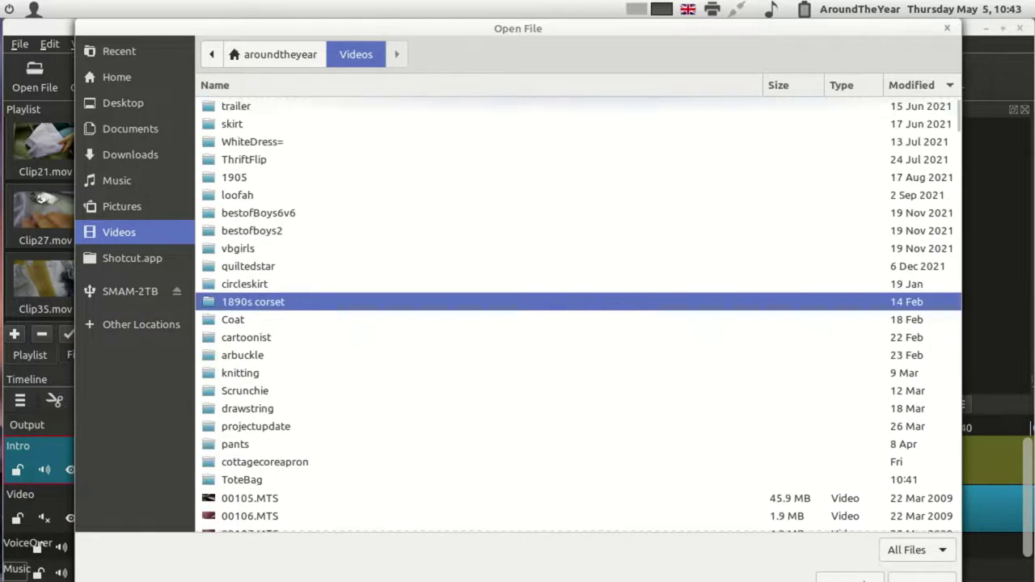
Step: Open the recently modified ToteBag.mp4 from the Videos folder in the source player
scroll(578, 315, "down", 3)
scroll(578, 315, "down", 3)
scroll(578, 316, "down", 20)
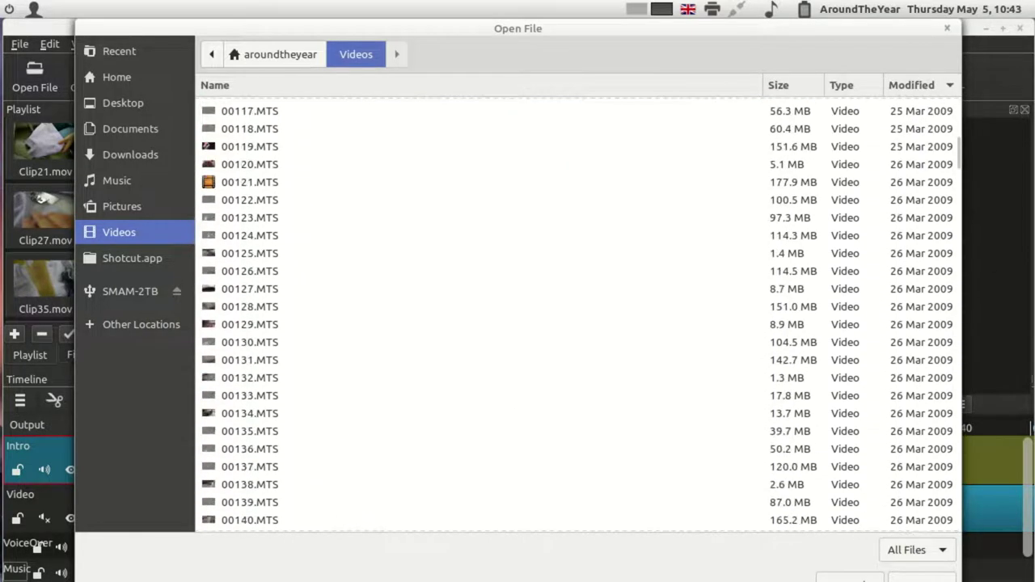
scroll(578, 316, "down", 20)
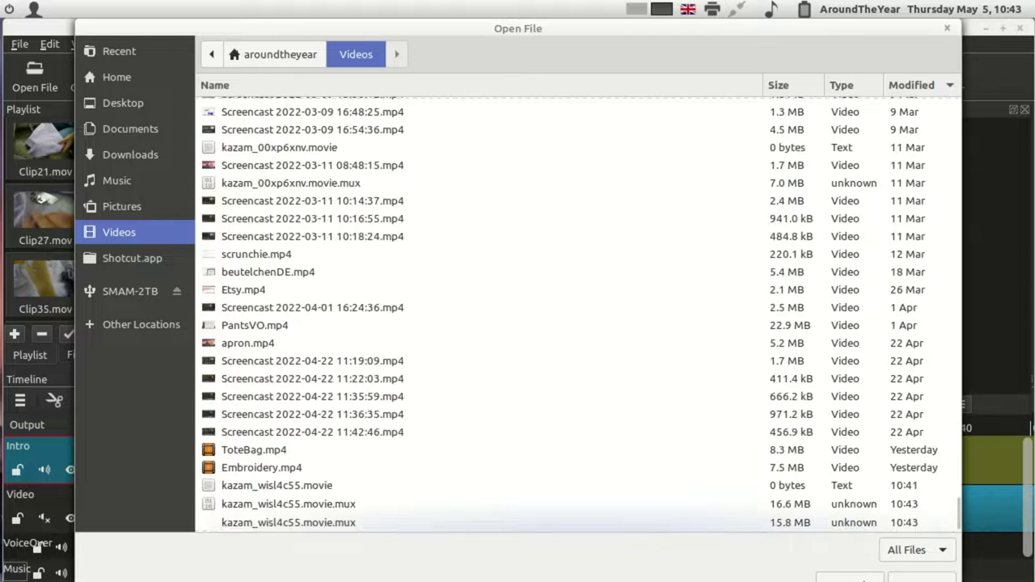
left_click(312, 450)
left_click(254, 468)
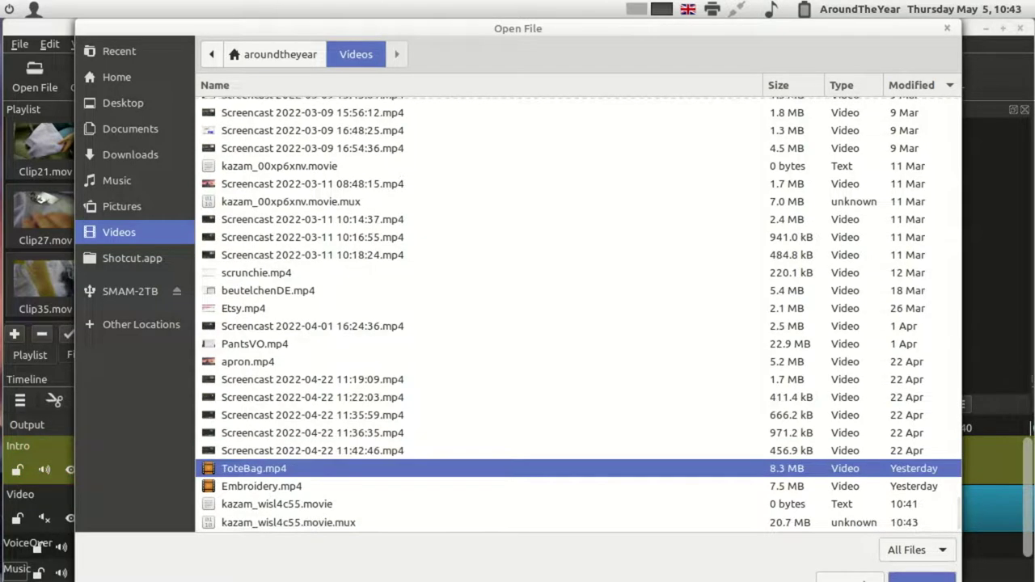
key("Return")
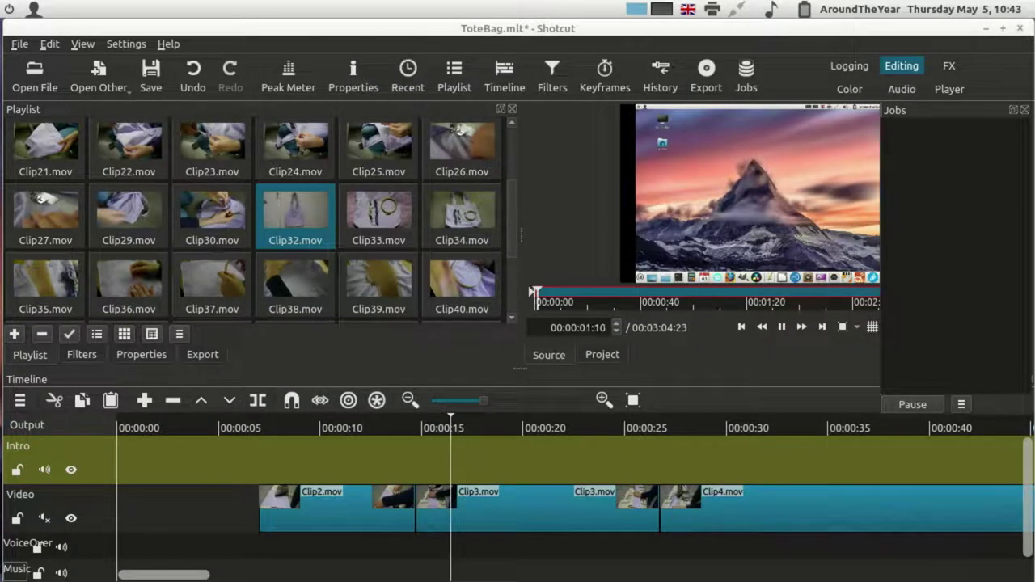
Step: Pause the source playback and place ToteBag.mp4 on the VoiceOver track, starting in line with Clip2.mov at about 7 seconds
key("space")
left_click_drag(750, 194, 261, 552)
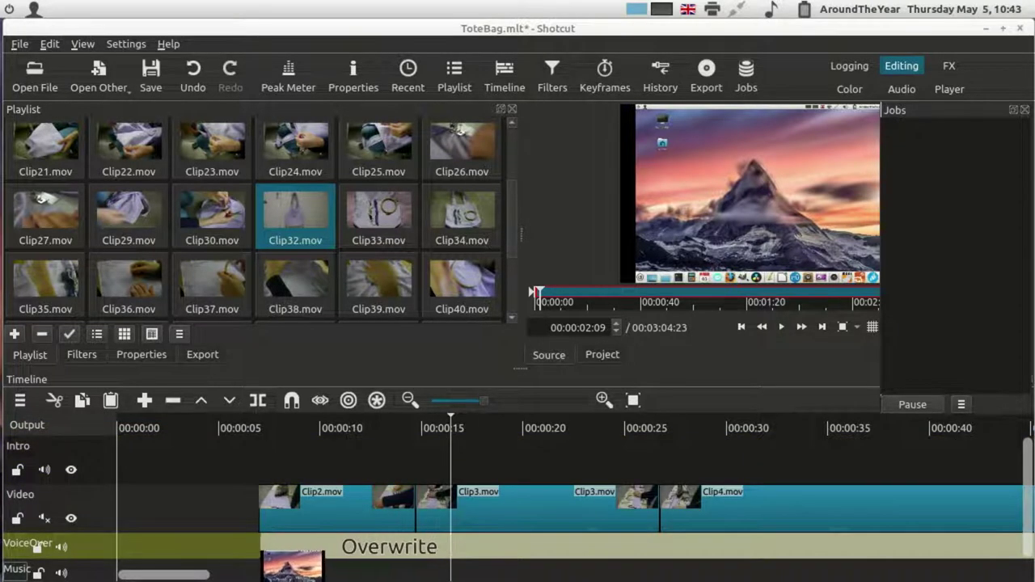
left_click_drag(267, 558, 267, 558)
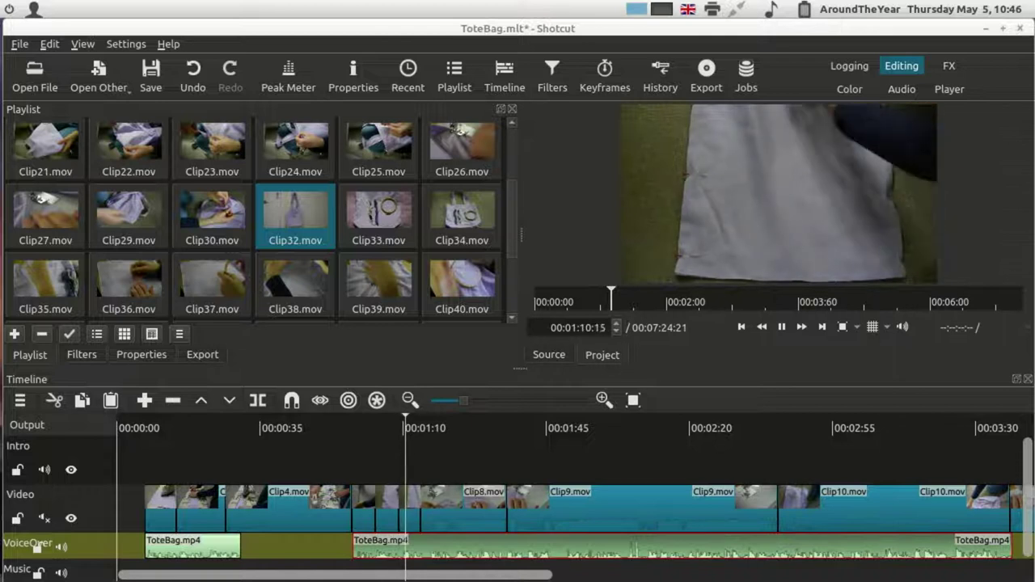
Step: Stop playback and split the long ToteBag.mp4 clip on the VoiceOver track at about 00:01:10
key("space")
key("Up")
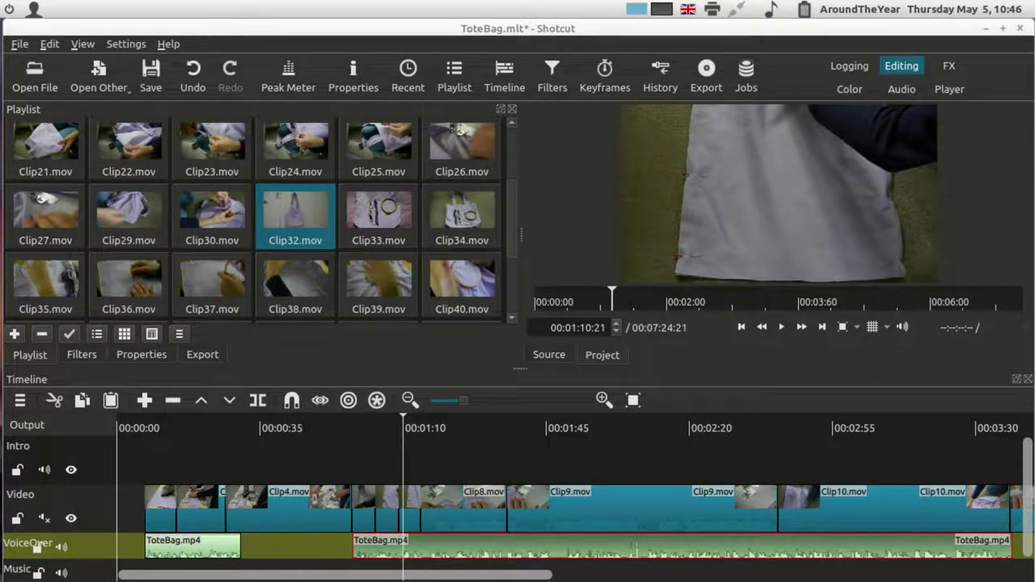
key("s")
key("Up")
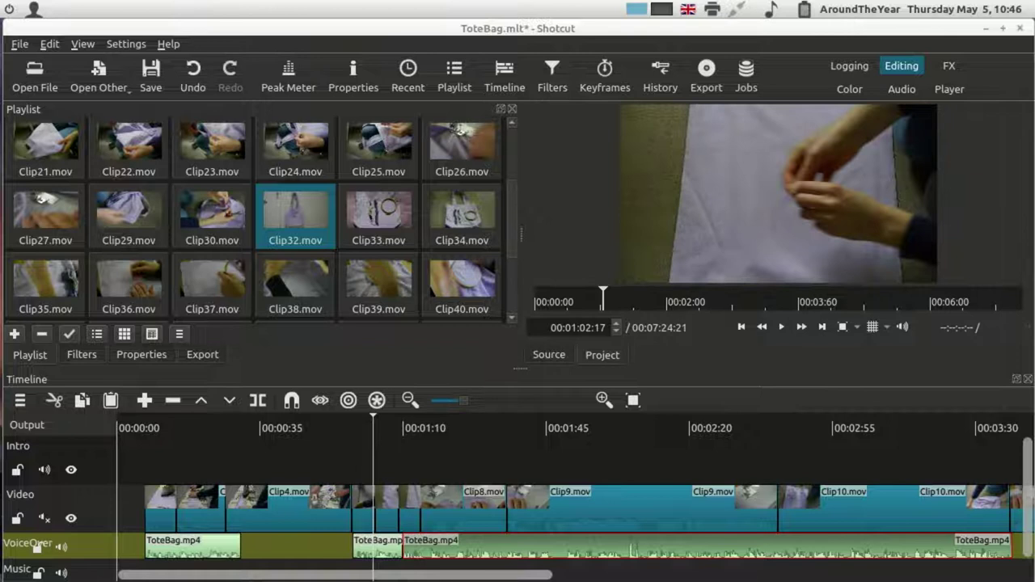
Step: Split the VoiceOver clip again at 00:01:02:22 and remove the section between the two cuts, closing the gap
key("space")
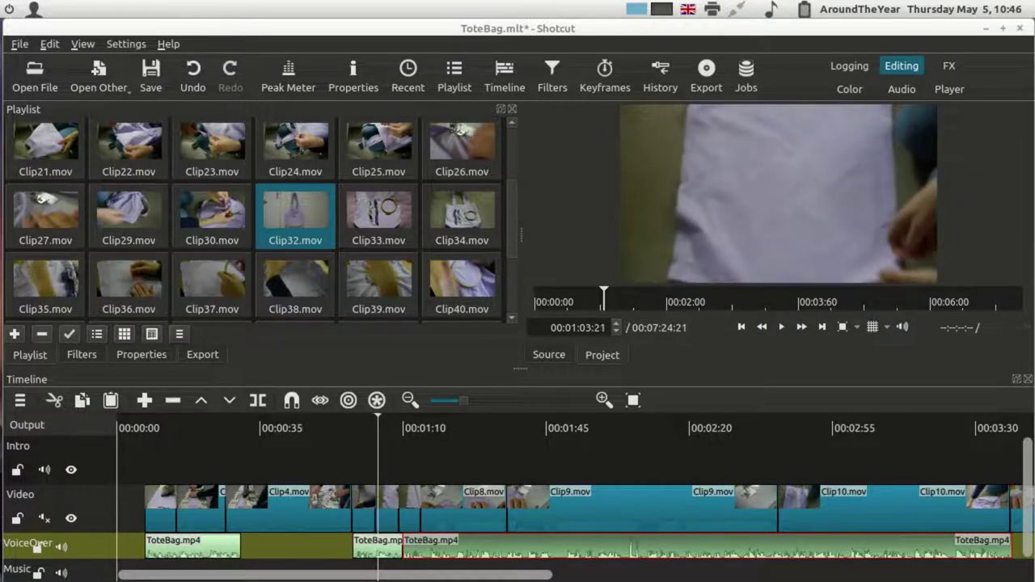
key("space")
left_click(373, 546)
right_click(374, 546)
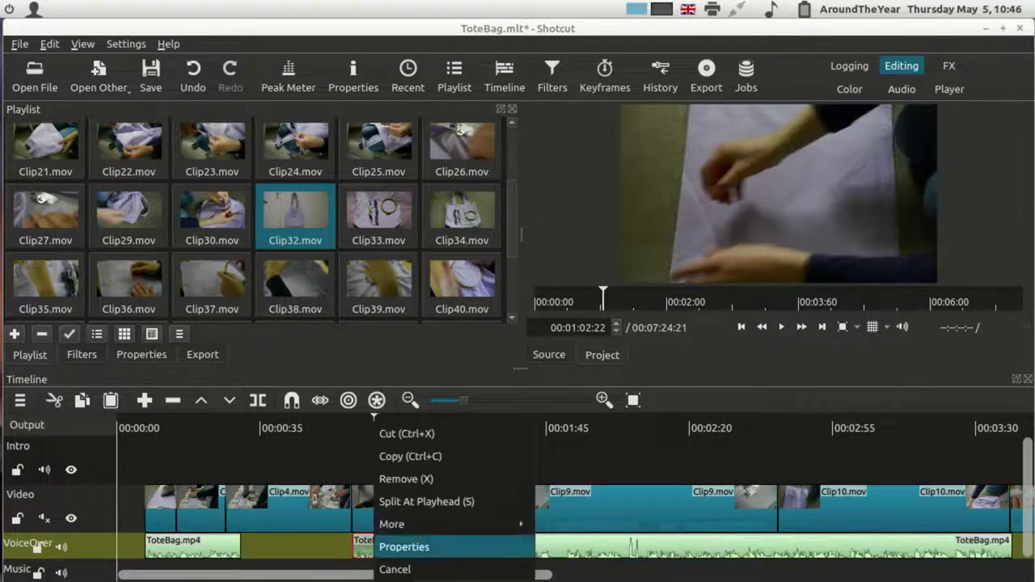
left_click(421, 501)
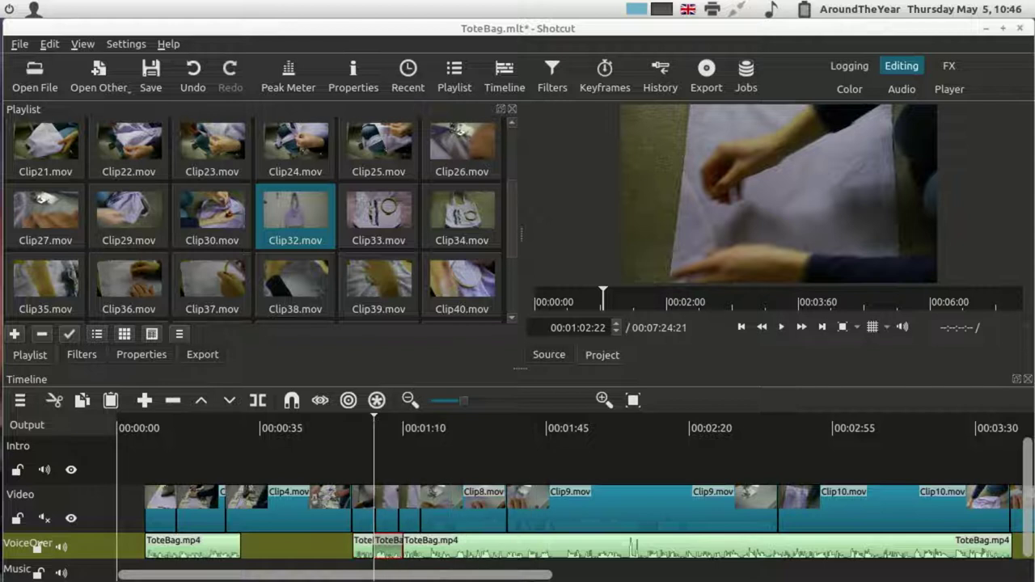
right_click(389, 546)
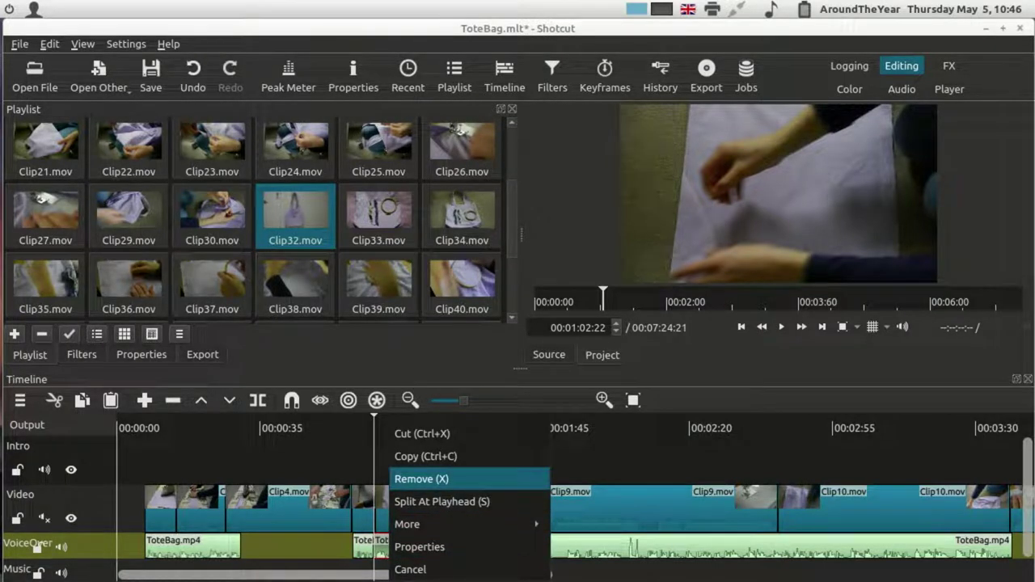
left_click(422, 479)
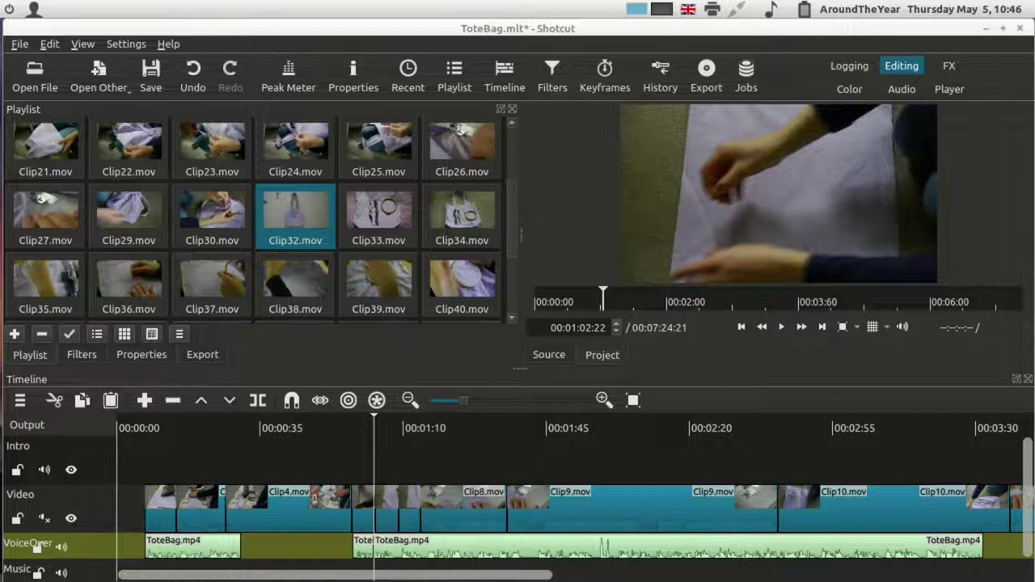
Step: Play on from the voice-over cut and split Clip6.mov on the Video track at 00:01:05:13
key("space")
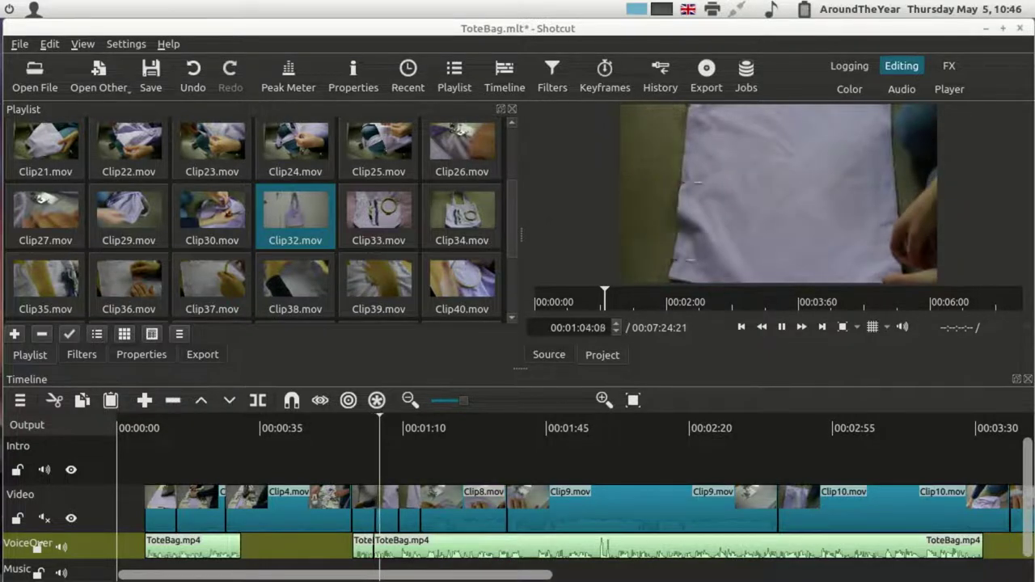
key("space")
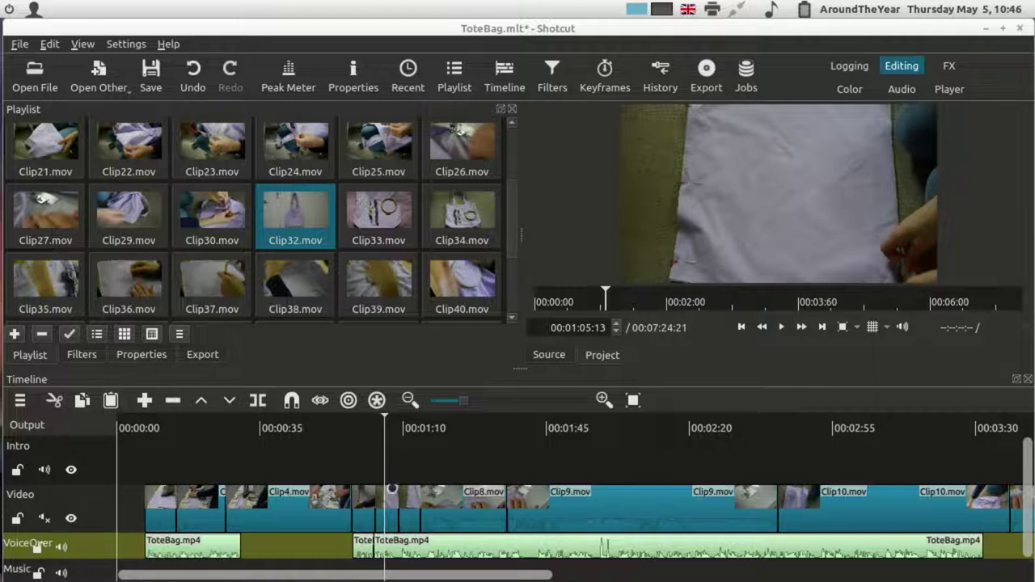
key("Up")
key("Up")
key("s")
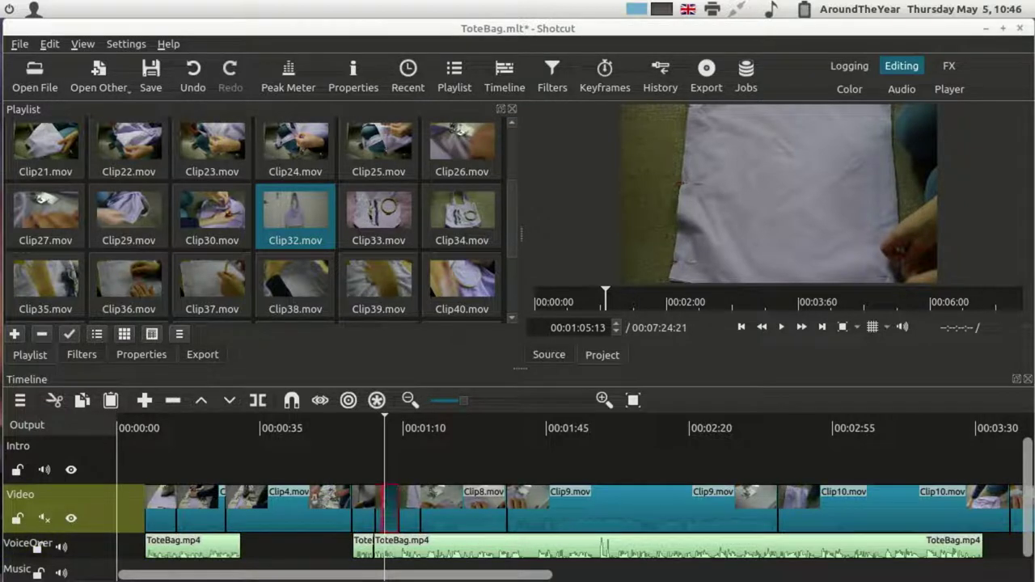
Step: Remove the part of Clip6.mov before the cut at 00:01:05:13, closing the gap, and play the edited section
key("alt+Left")
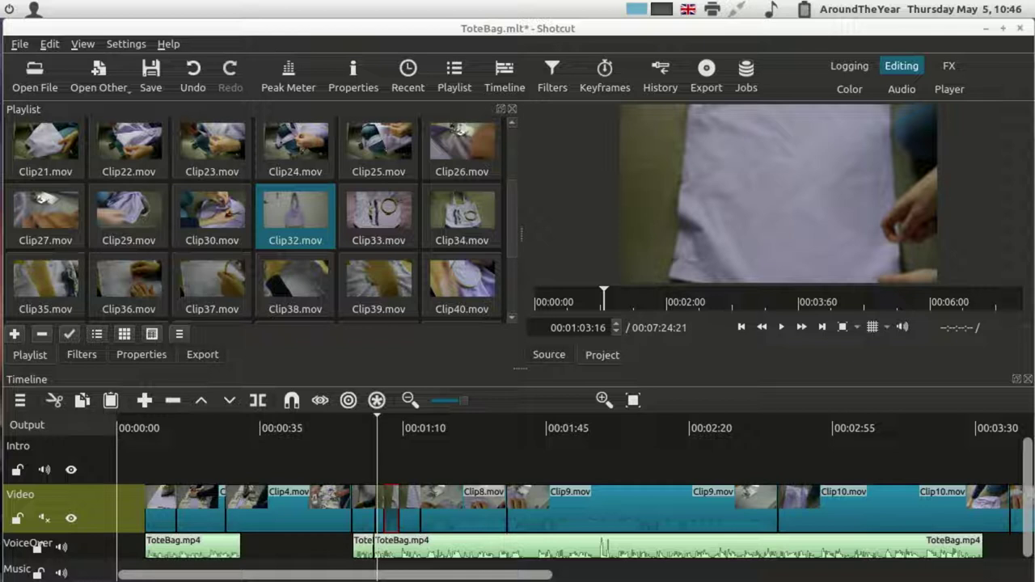
key("=")
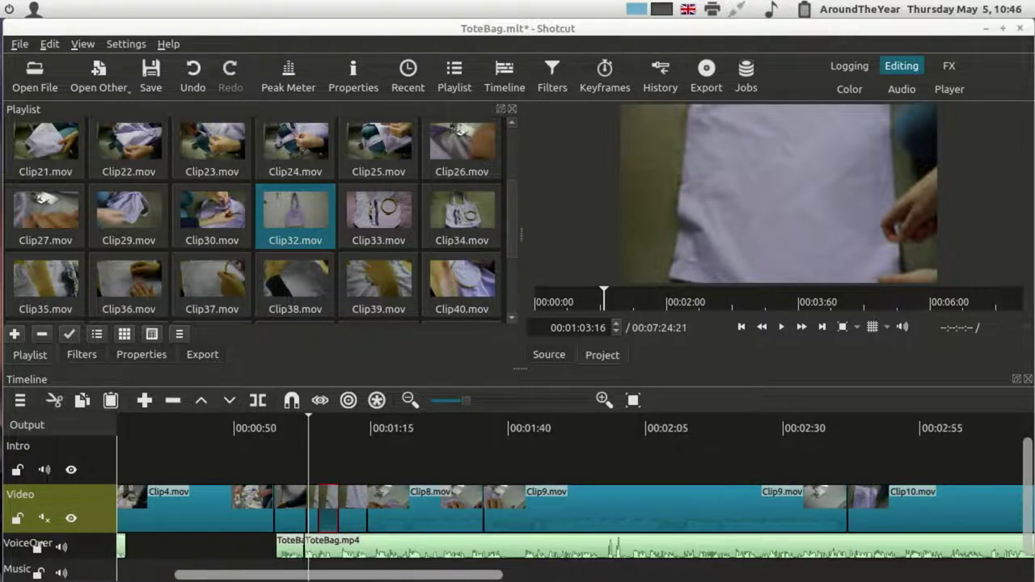
key("equal")
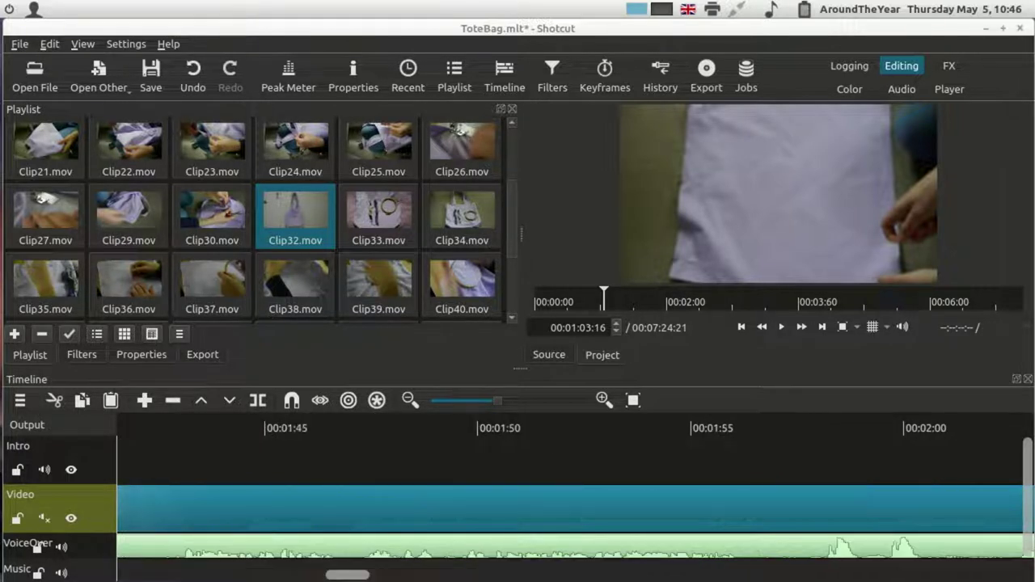
key("space")
key("space")
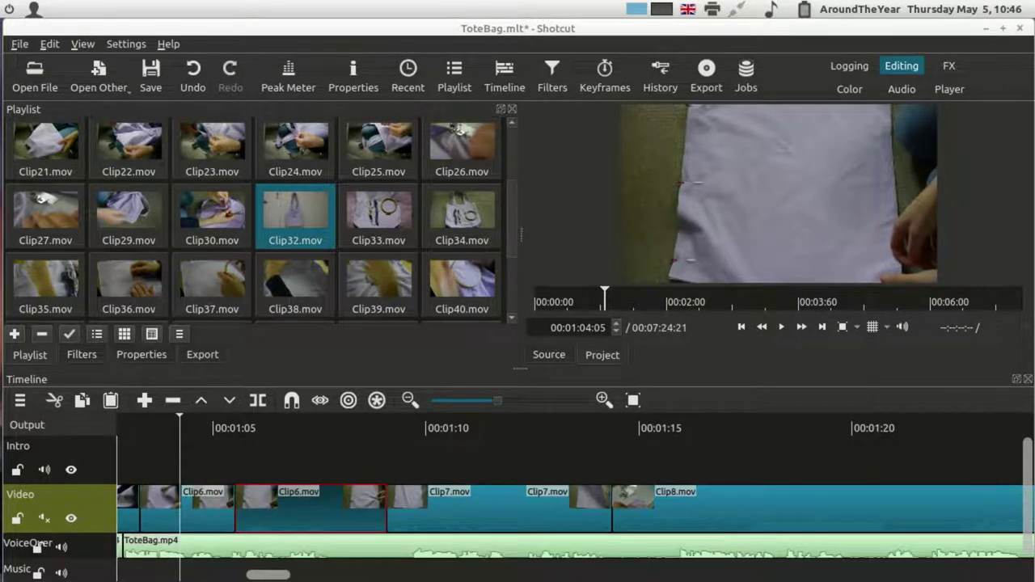
left_click(187, 509)
key("Delete")
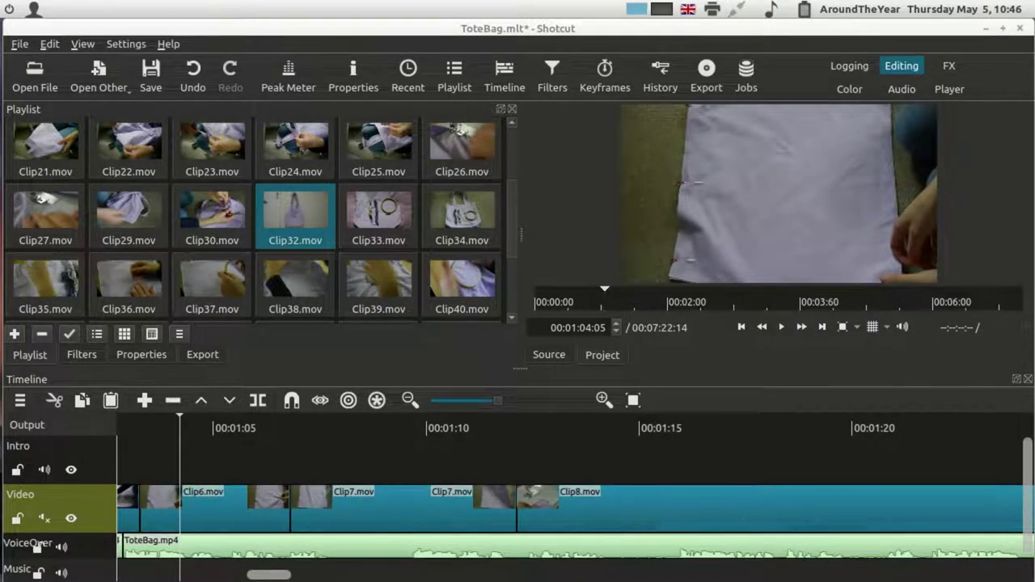
key("space")
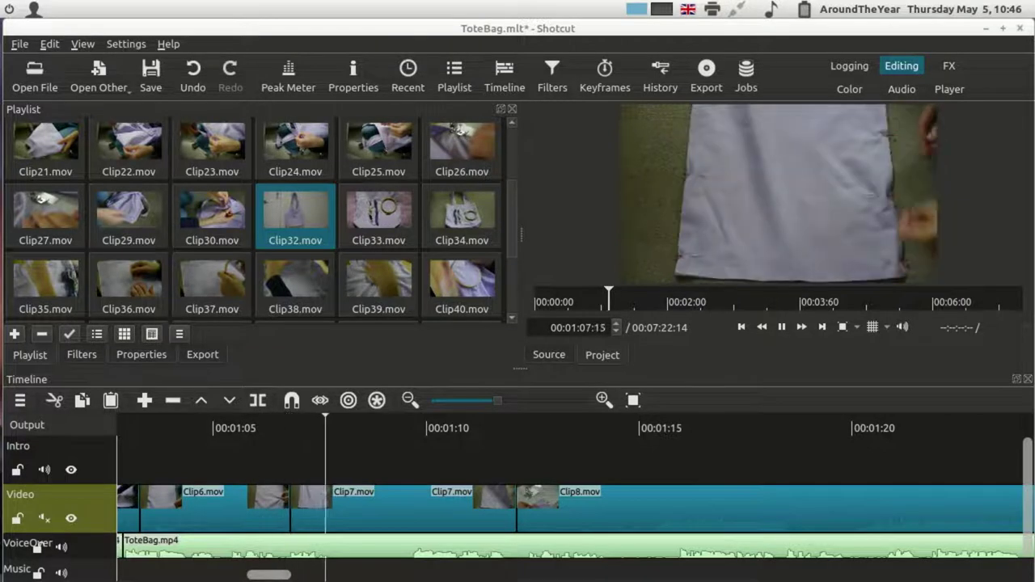
key("space")
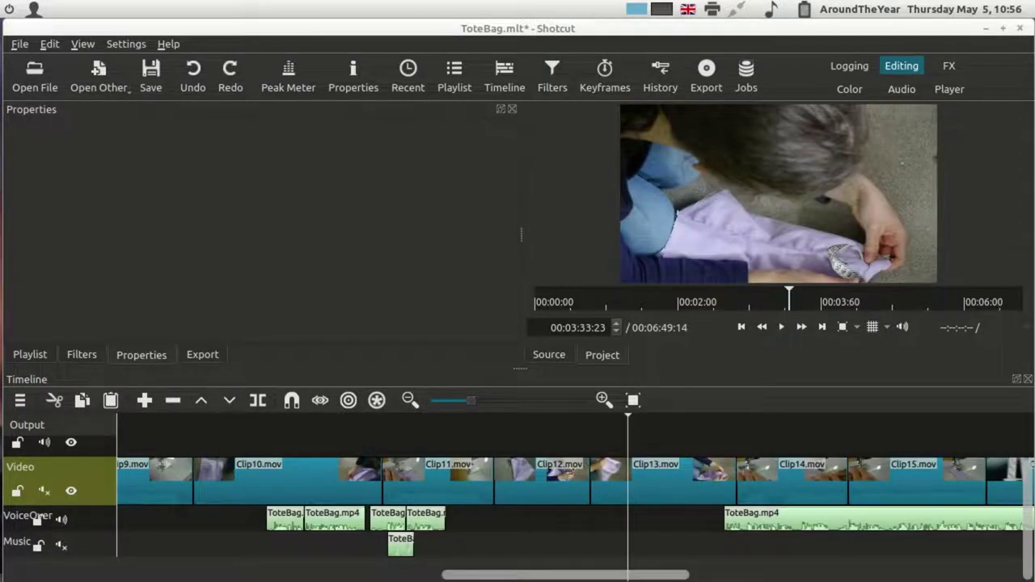
Step: Set the speed of Clip12.mov on the Video track to 2x and play the start of the sped-up clip
left_click(542, 485)
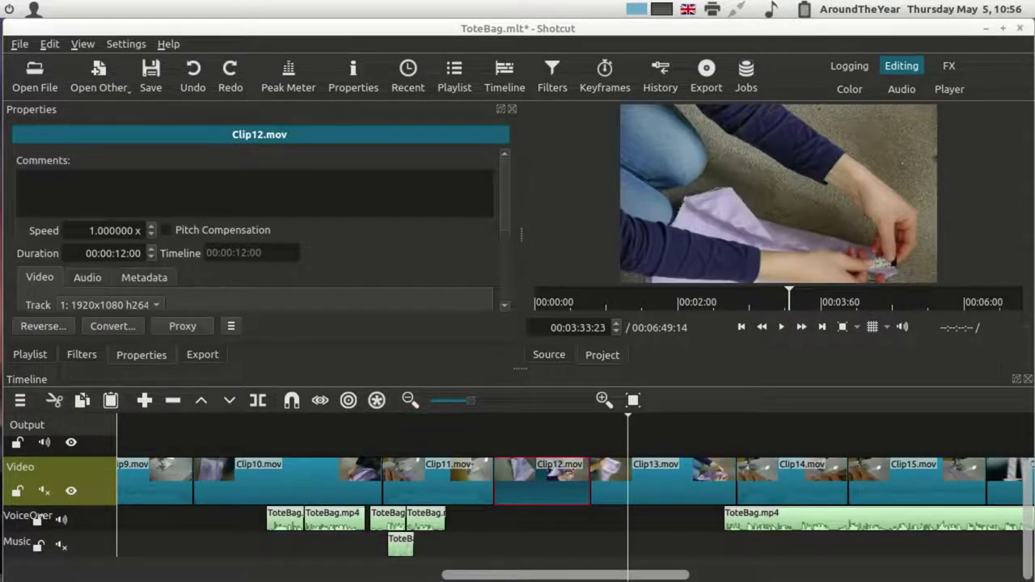
left_click(93, 231)
key("BackSpace")
type("2")
key("Return")
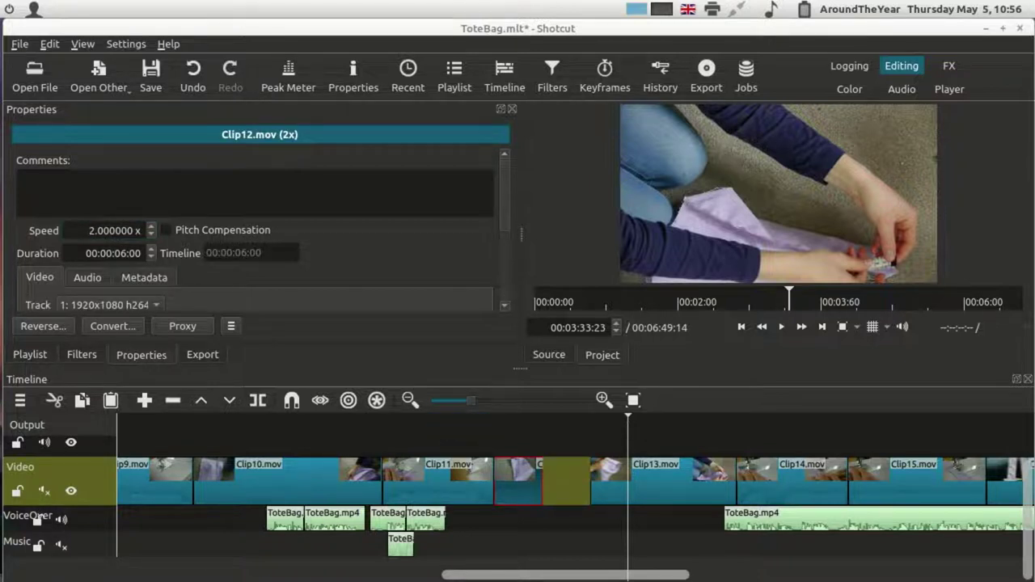
left_click(570, 424)
left_click(510, 424)
key("space")
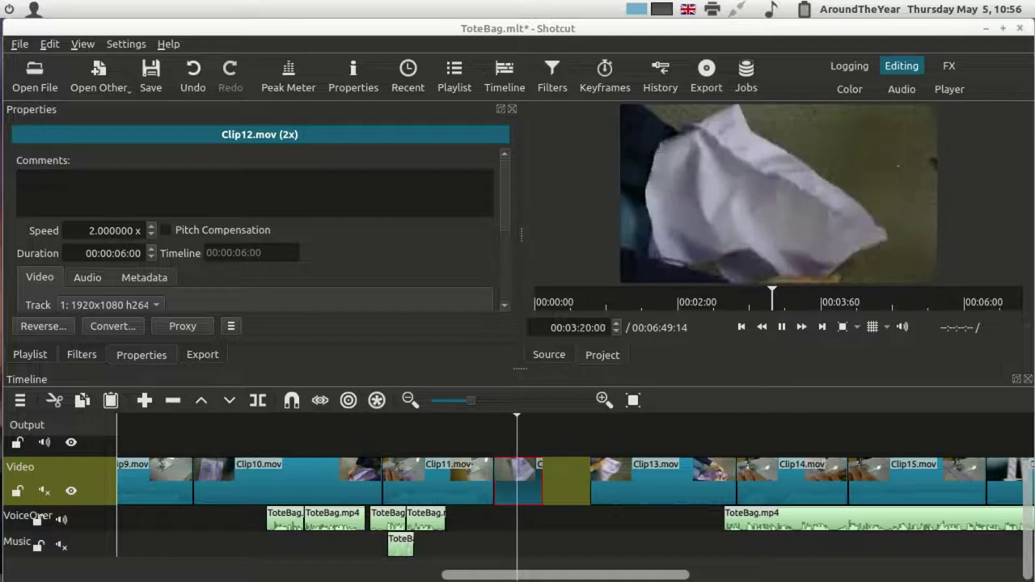
key("space")
Step: Set the speed of Clip13.mov on the Video track to 2x
left_click(663, 481)
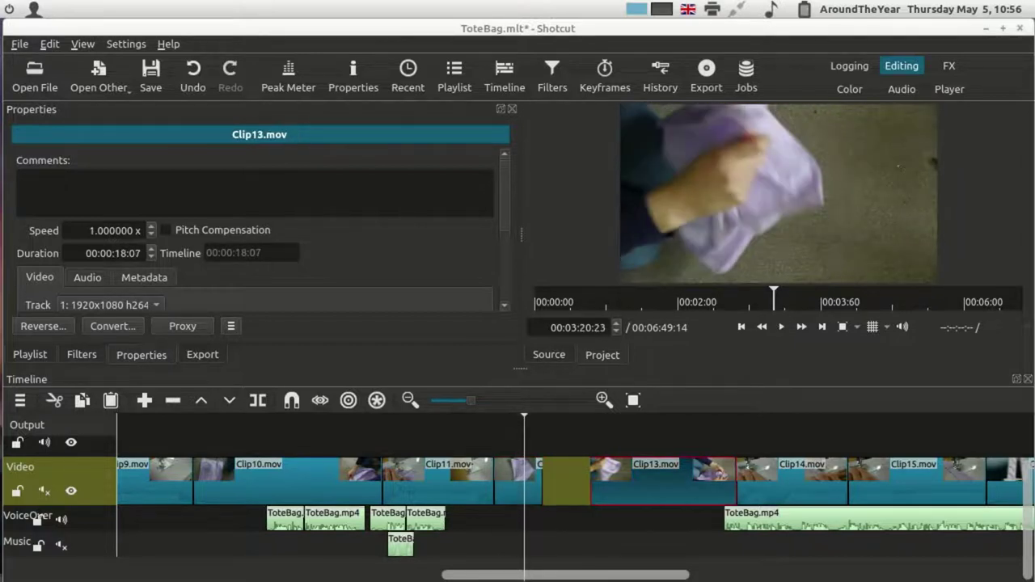
key("BackSpace")
type("2")
key("Return")
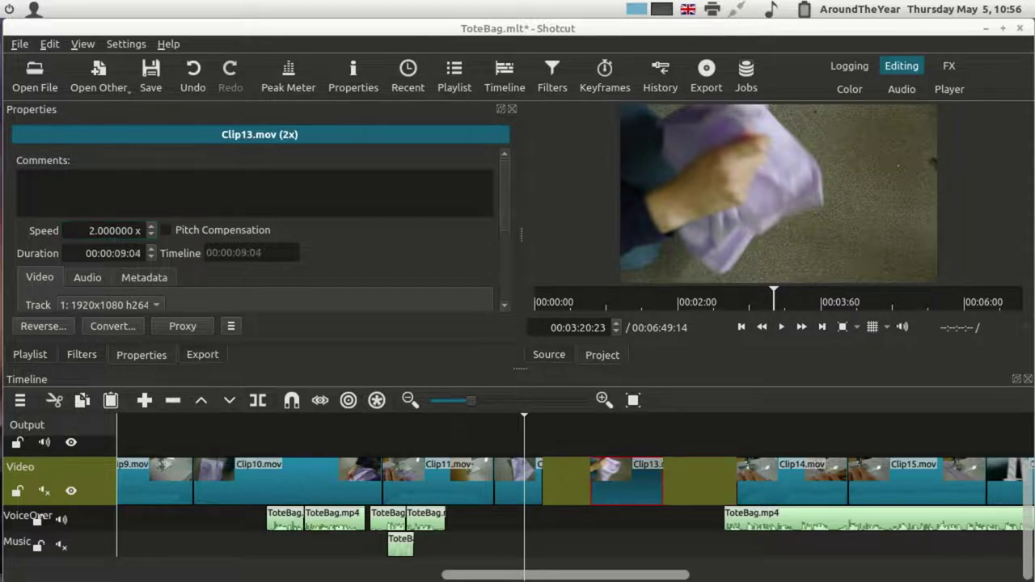
Step: Move Clip13.mov back against the end of Clip12.mov and play from the end of Clip13.mov into the gap
left_click_drag(627, 482, 578, 482)
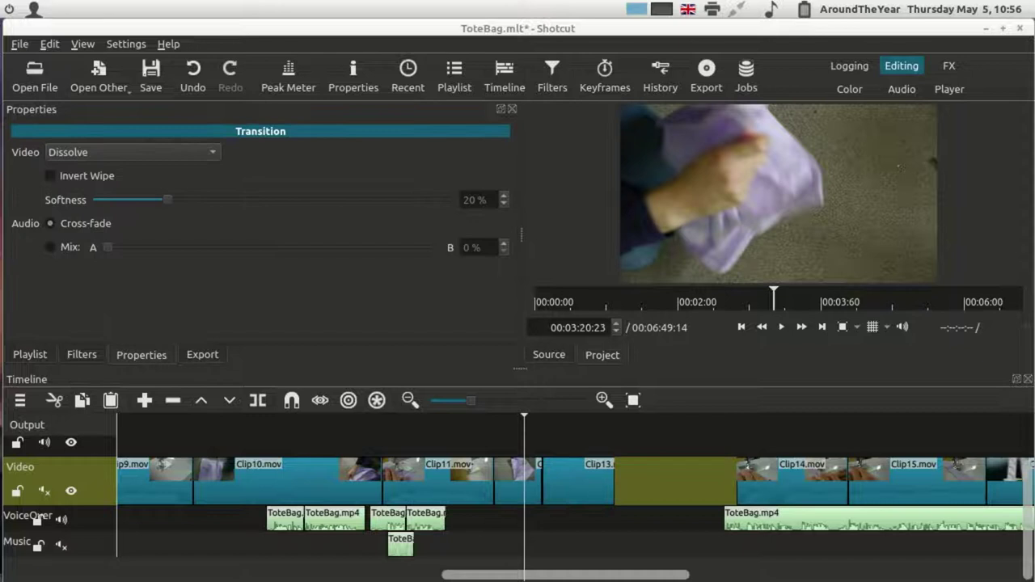
left_click(652, 481)
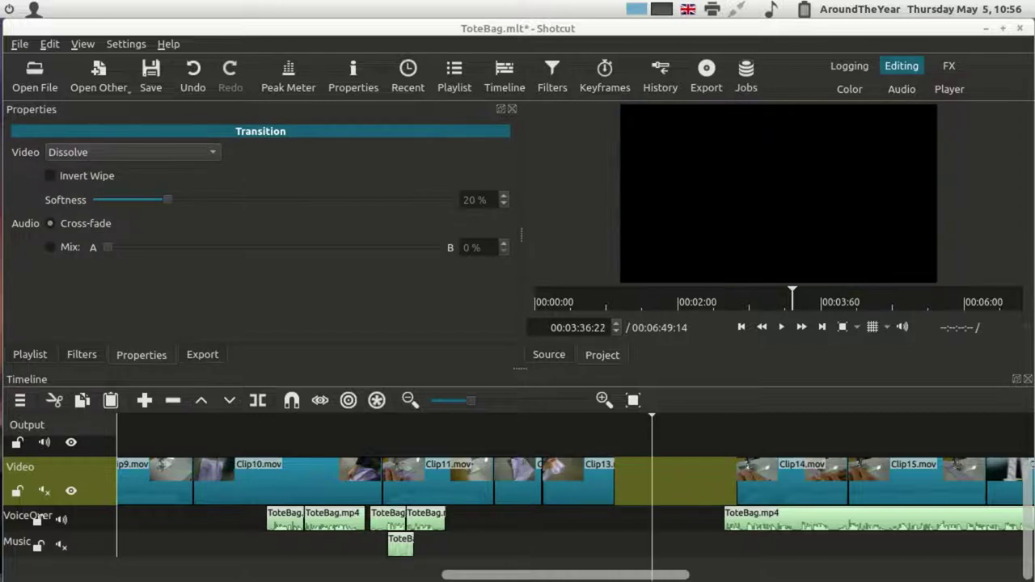
left_click(600, 419)
key("space")
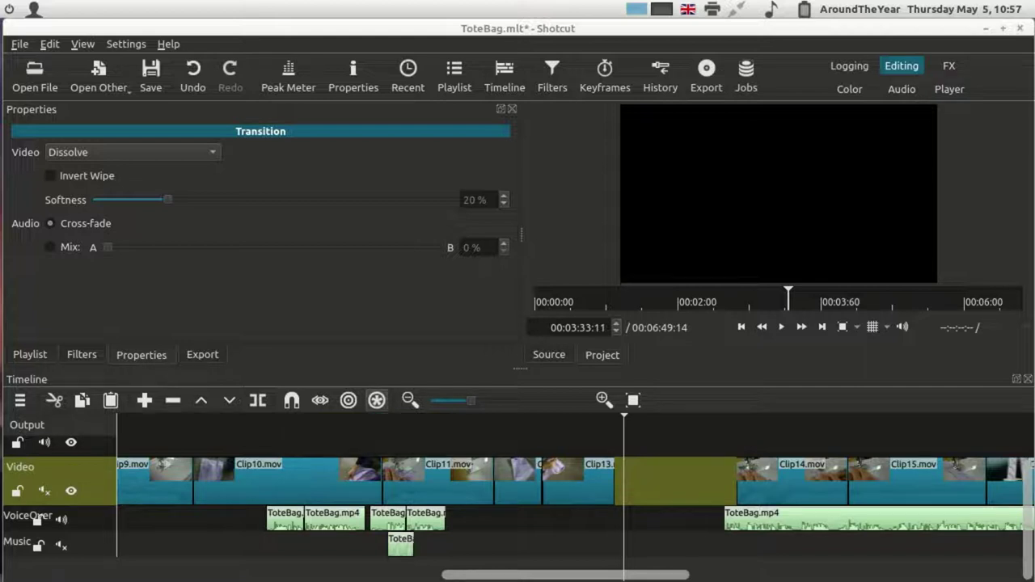
Step: Enable rippling across all tracks and remove the short transition between Clip12.mov and Clip13.mov
left_click(376, 400)
left_click(627, 428)
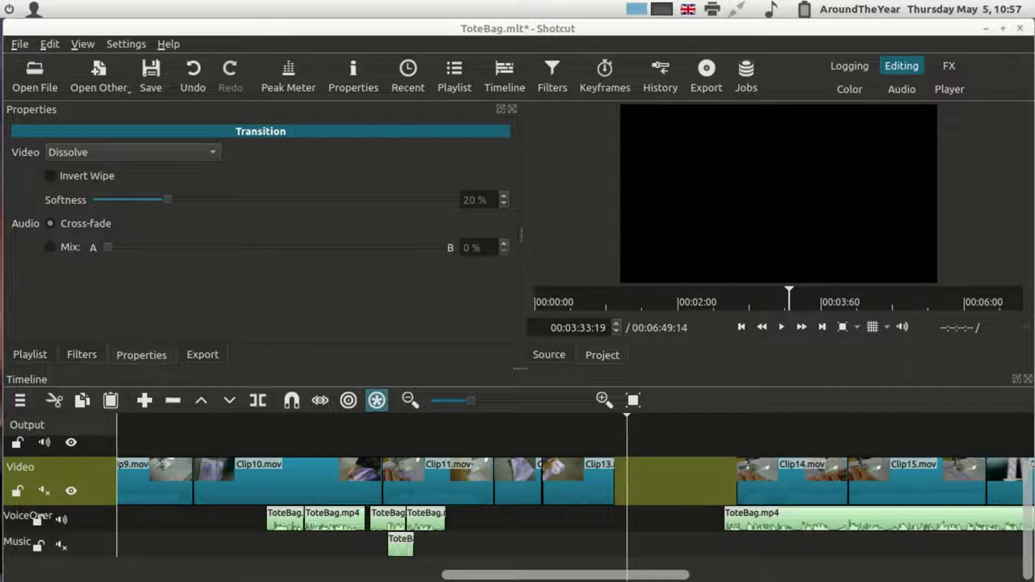
key("x")
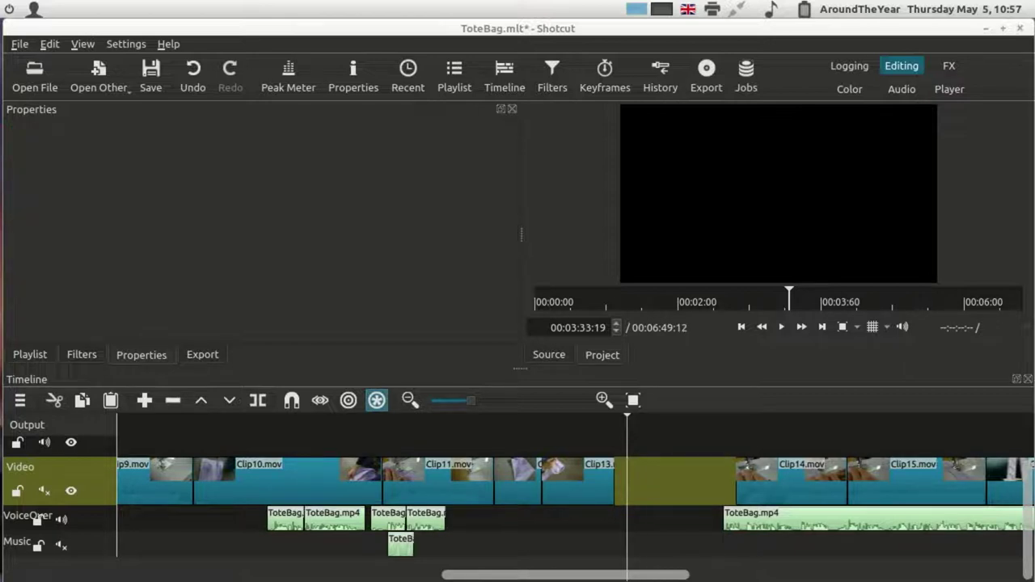
Step: Try removing the gap between Clip13.mov and Clip14.mov with all tracks rippling, and undo the removal
left_click(634, 481)
key("x")
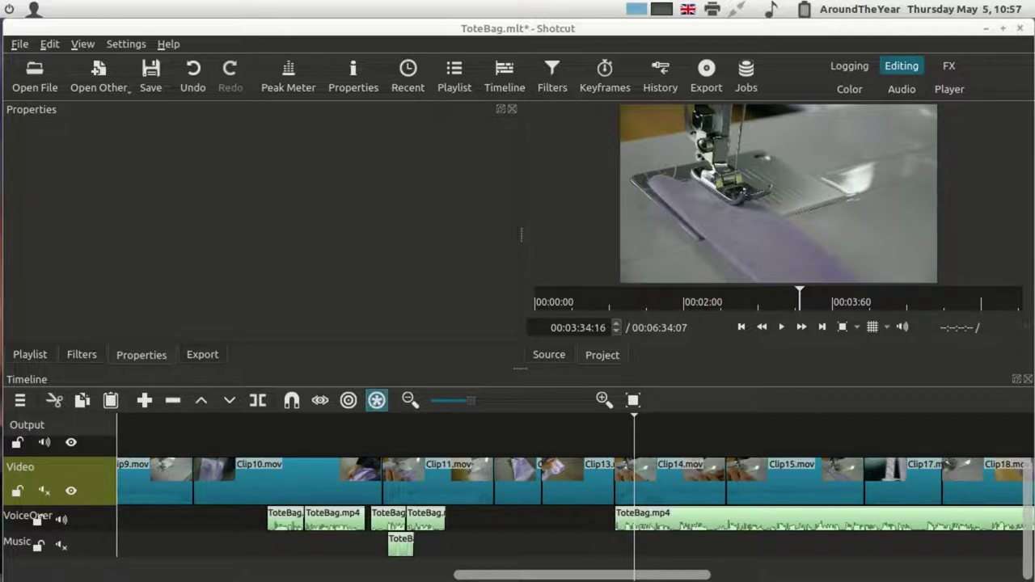
key("ctrl+z")
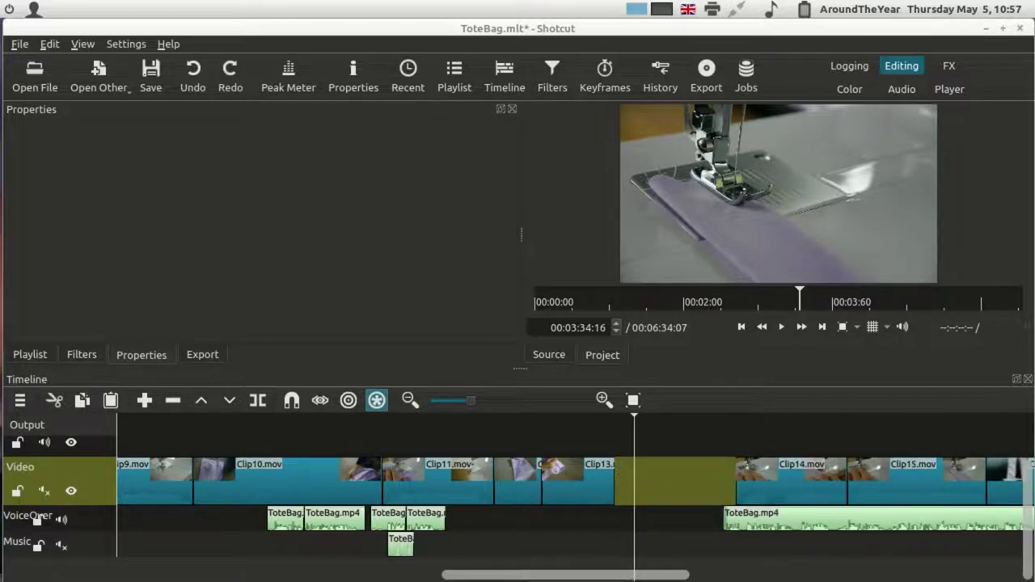
Step: Shift the last VoiceOver clip to start slightly after Clip14.mov, and remove the Video track's gap before Clip14.mov with all tracks rippling
left_click_drag(787, 518, 823, 518)
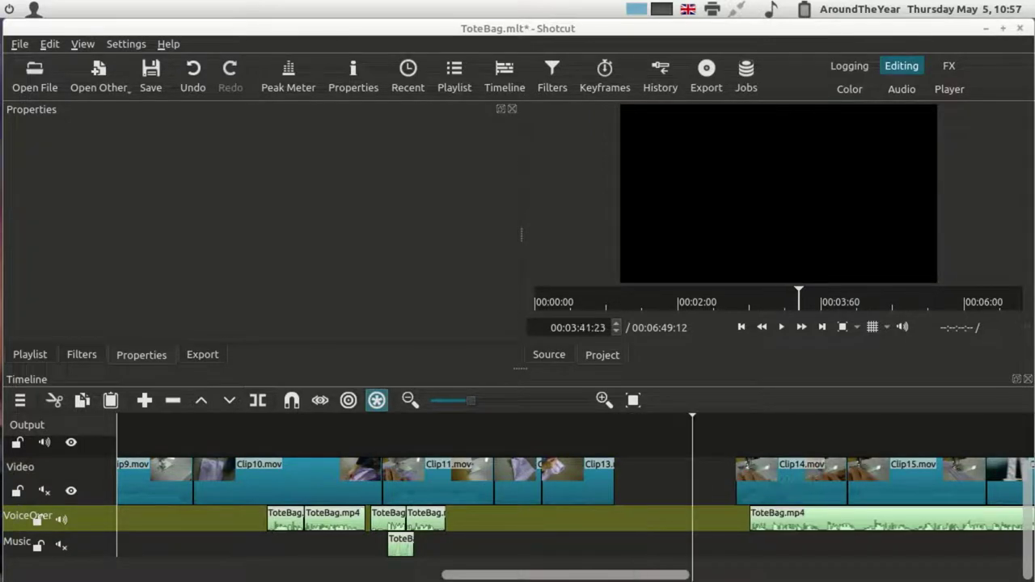
left_click(89, 474)
left_click(89, 518)
left_click(89, 474)
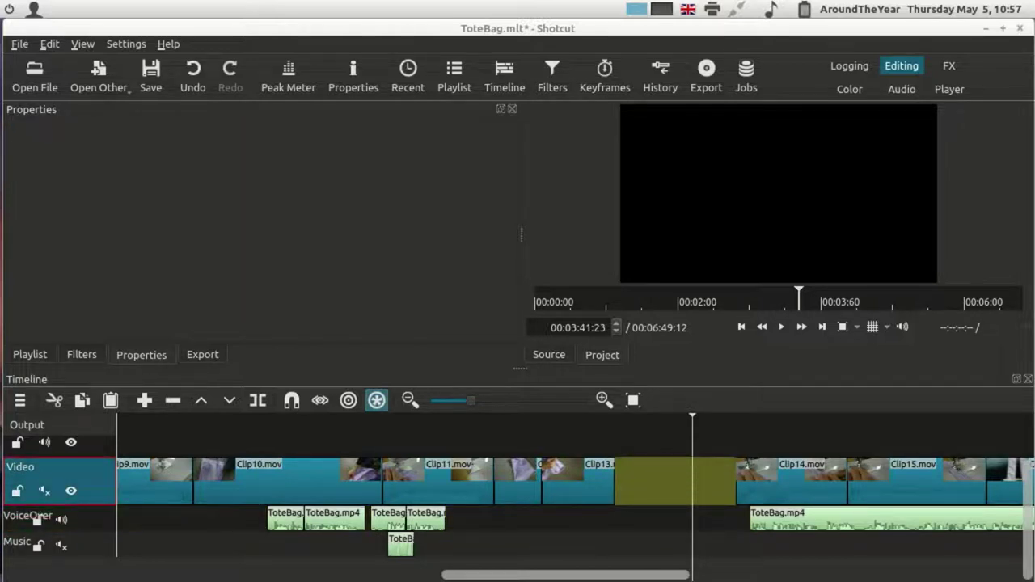
key("Delete")
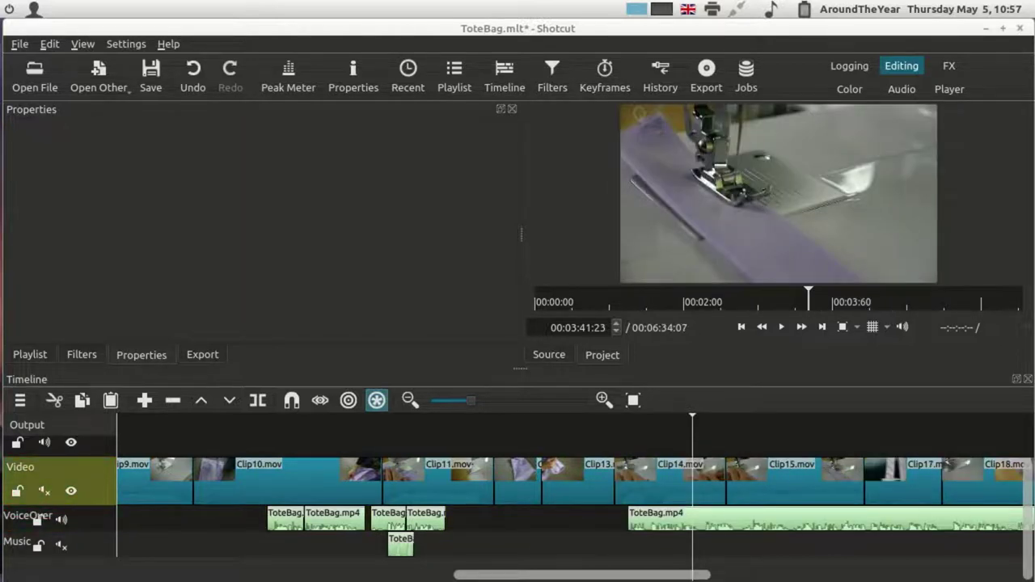
Step: Move the last VoiceOver clip back so that it starts in line with Clip14.mov
left_click_drag(692, 518, 679, 518)
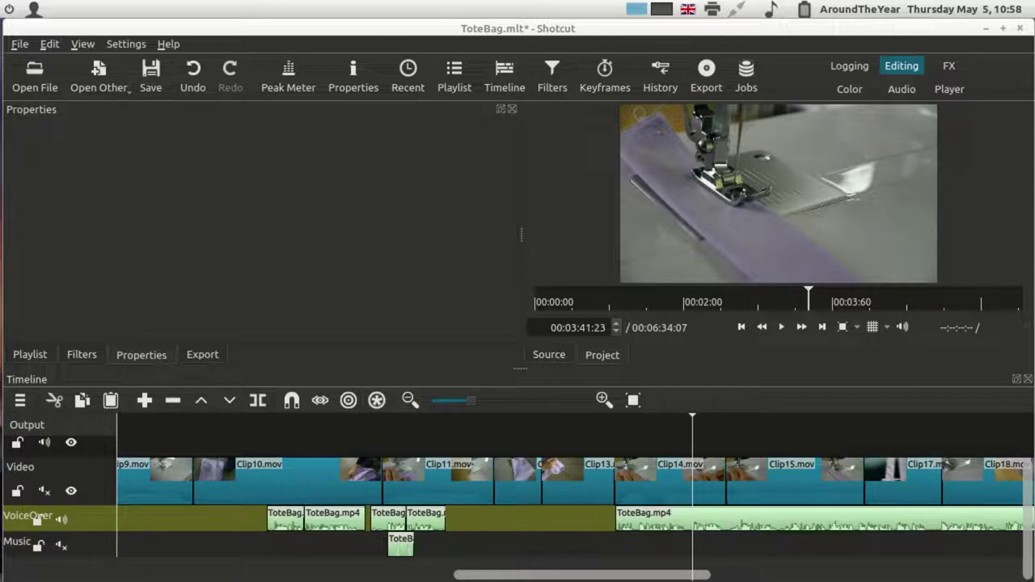
Step: Split the last VoiceOver clip at 00:03:41:23 and move its second part to start just after the beginning of Clip15.mov
left_click(531, 429)
key("space")
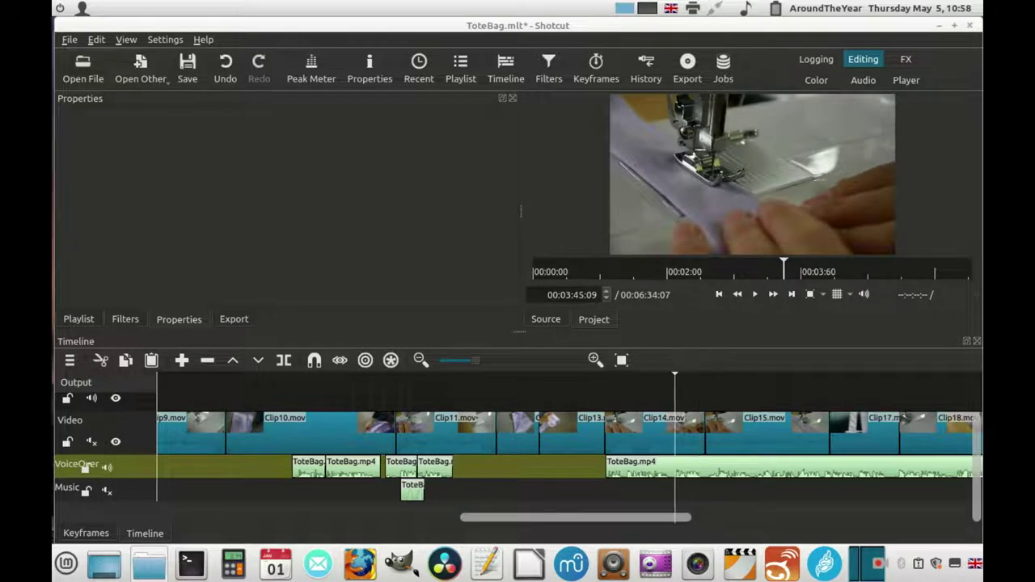
key("s")
mouse_move(712, 466)
left_mouse_down()
mouse_move(729, 466)
mouse_move(684, 468)
mouse_move(693, 467)
left_mouse_up()
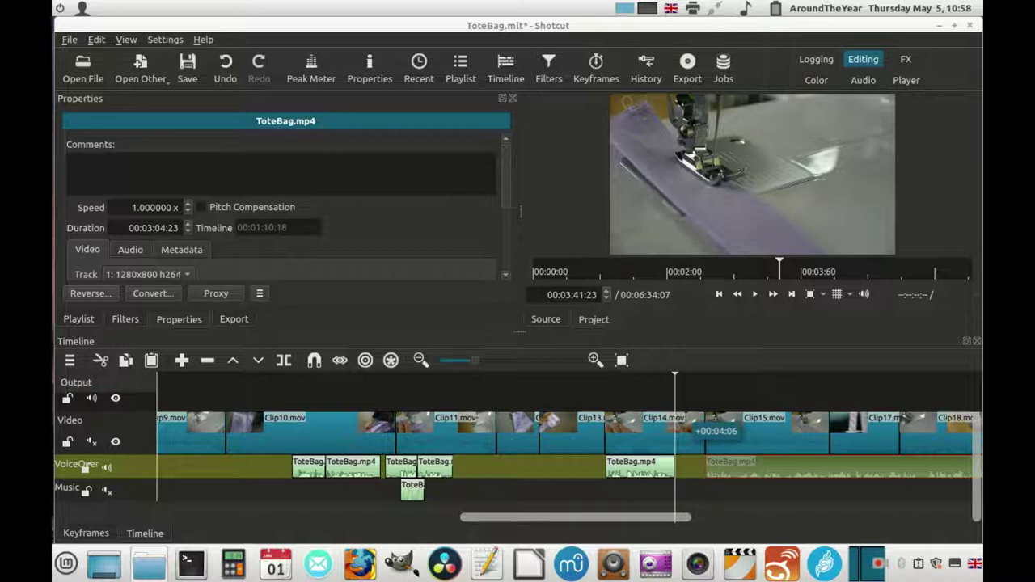
left_click_drag(693, 467, 697, 468)
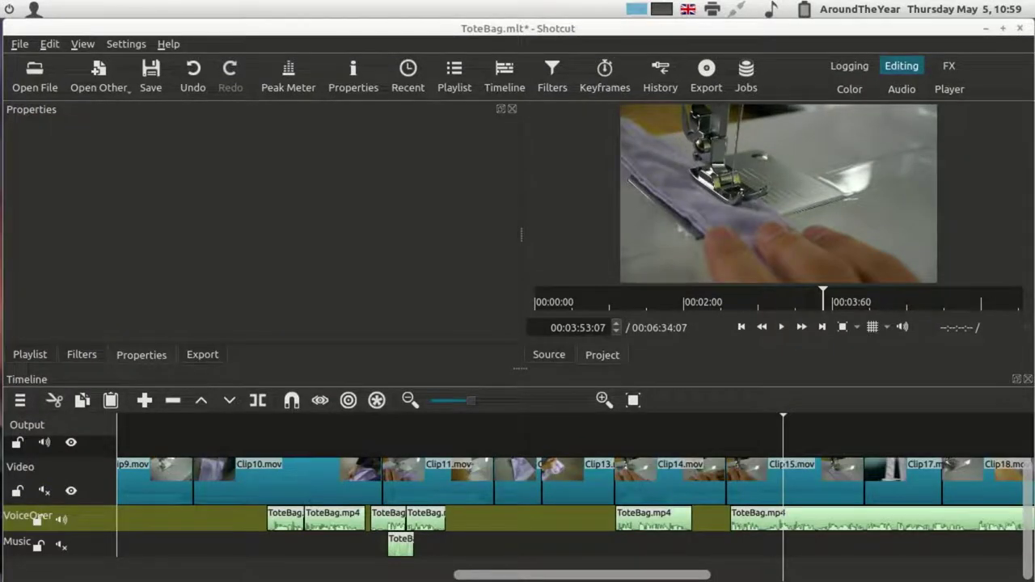
Step: Cut out the voice-over section between 00:03:50:20 and 00:03:52:13, and shift the remaining VoiceOver clip towards the start of Clip17.mov
left_click(763, 429)
key("s")
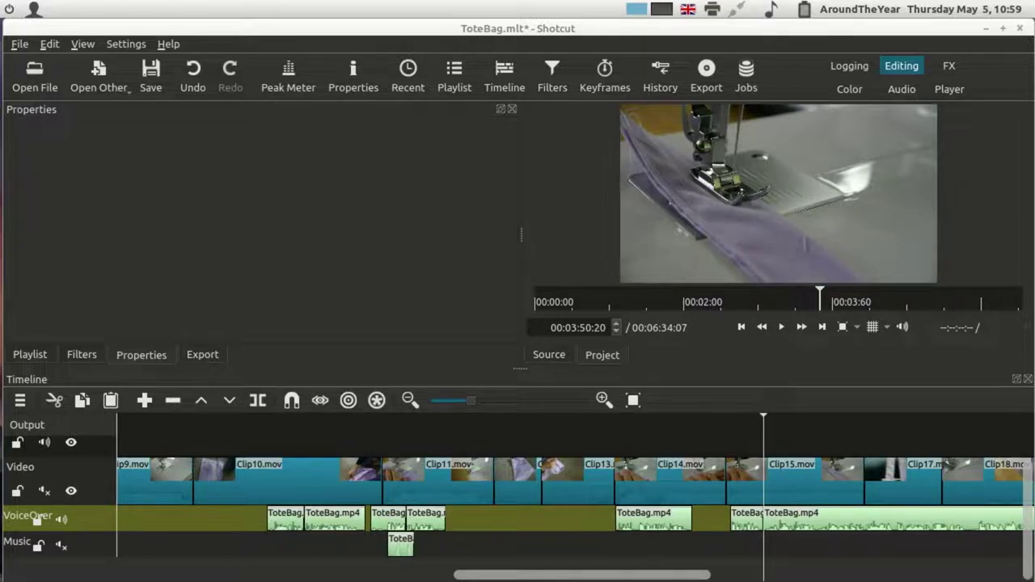
left_click(778, 429)
key("s")
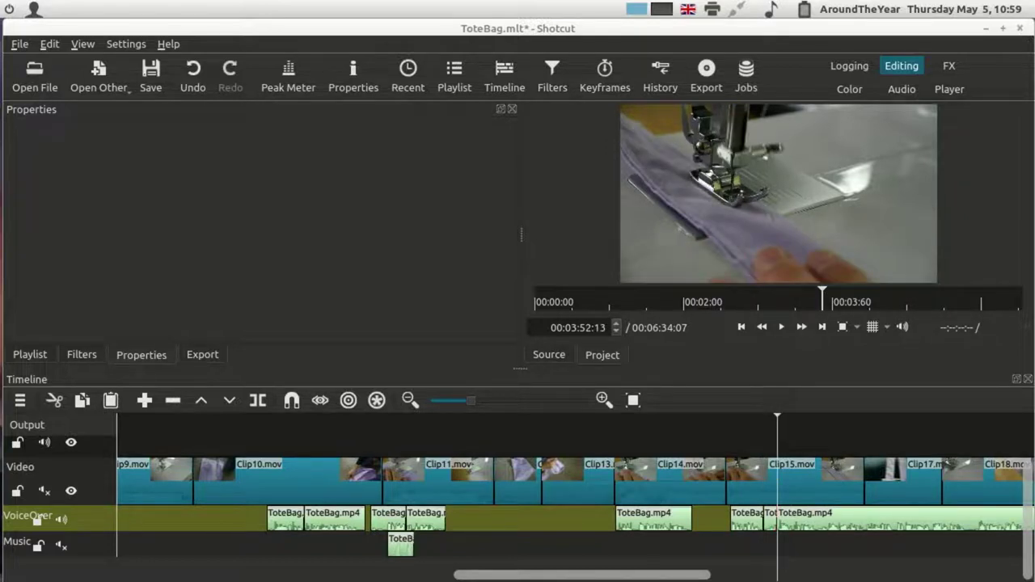
left_click(770, 519)
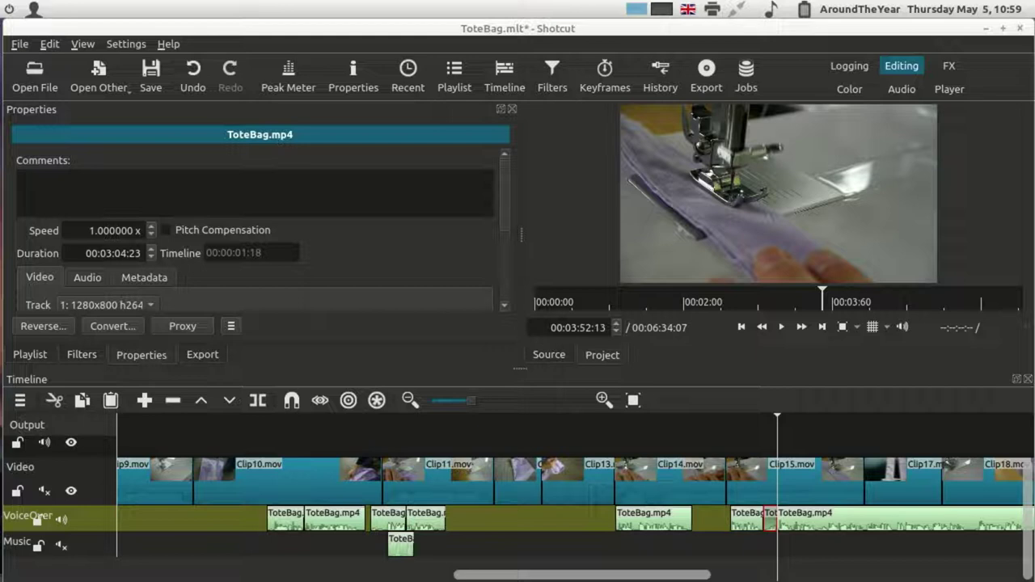
key("Delete")
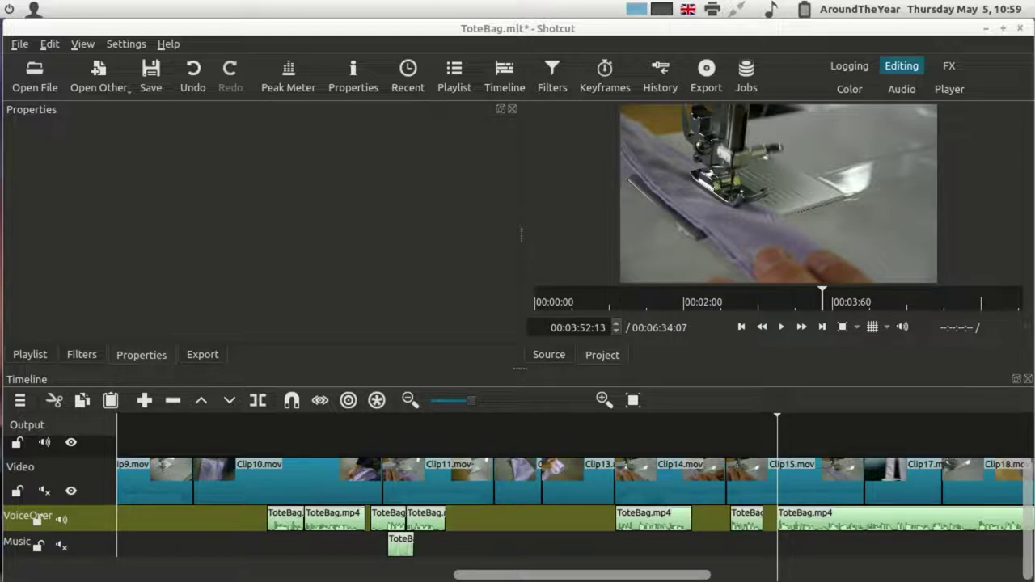
left_click_drag(795, 518, 874, 518)
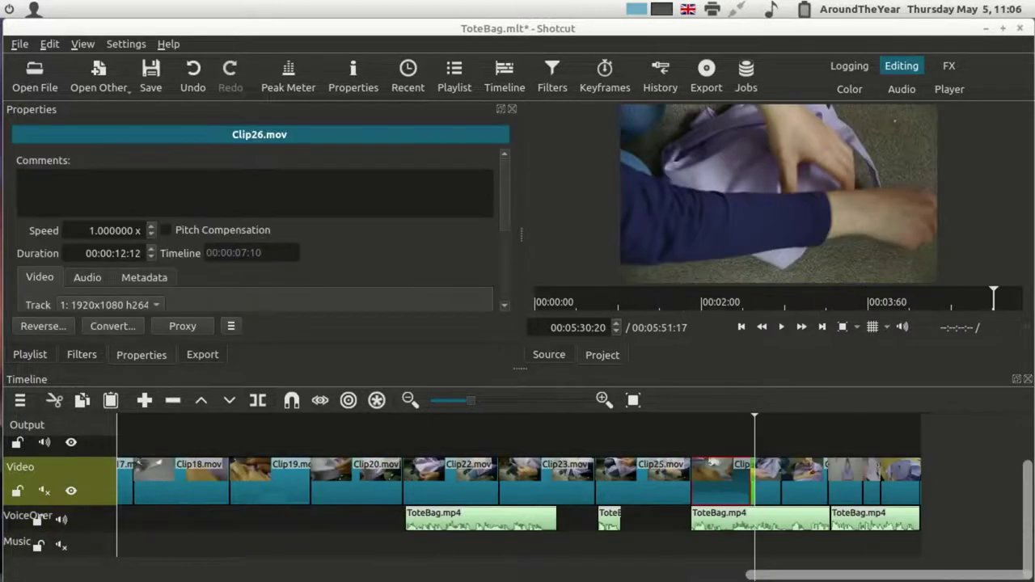
Step: Examine the favourite, video and audio filters available for Clip29.mov
left_click(766, 483)
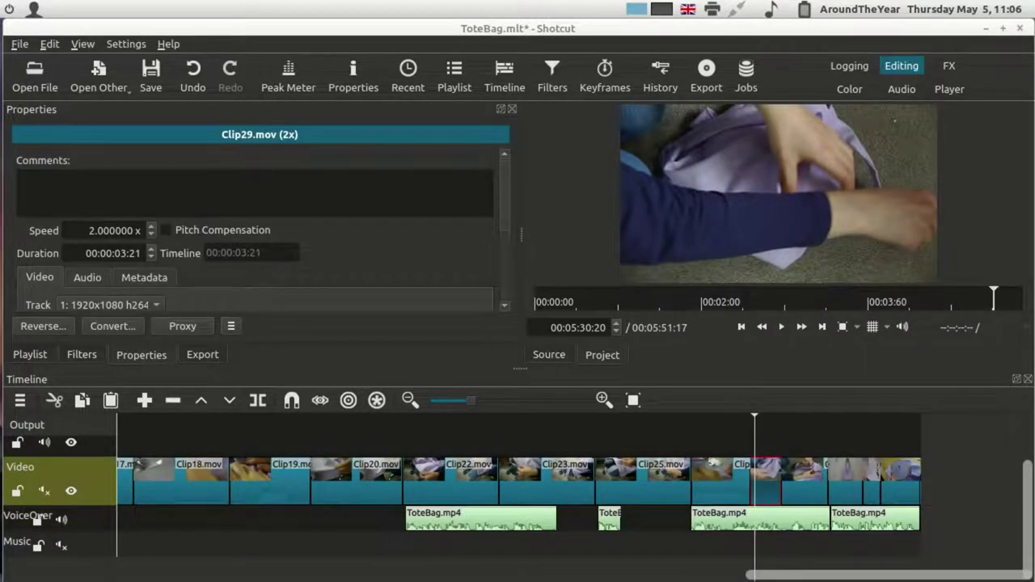
key("ctrl+6")
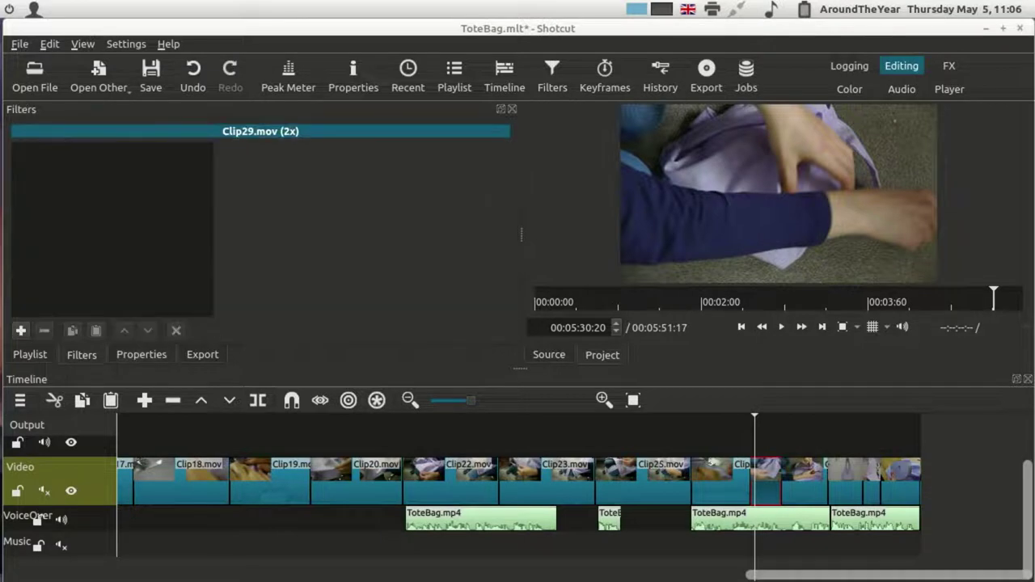
left_click(21, 330)
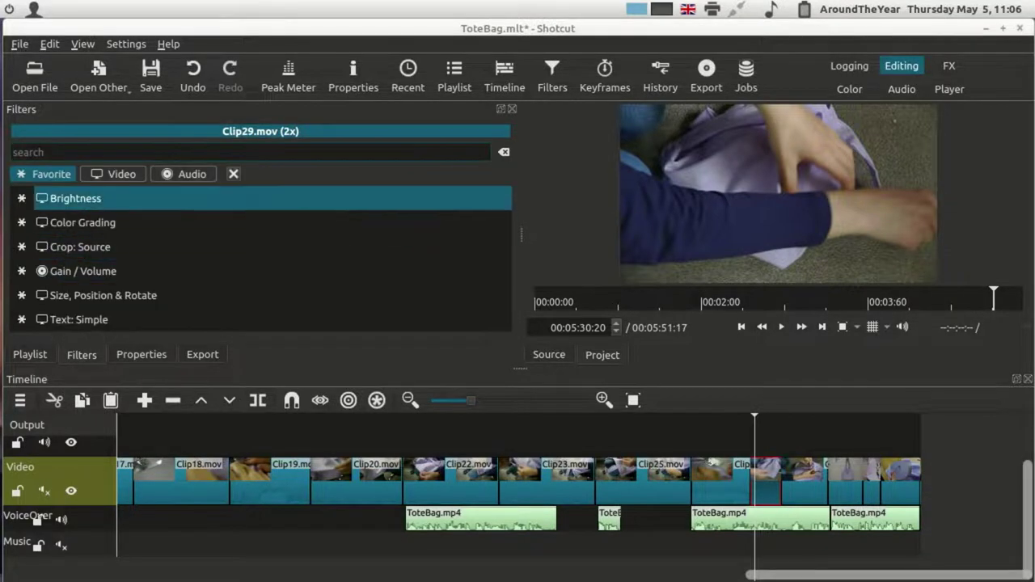
left_click(113, 174)
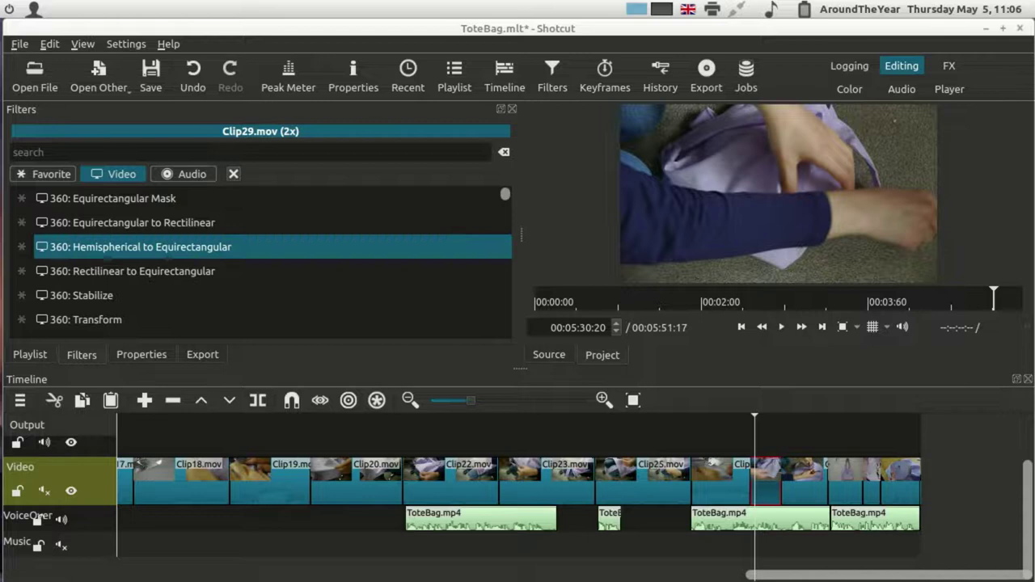
scroll(260, 223, "down", 3)
scroll(113, 227, "down", 14)
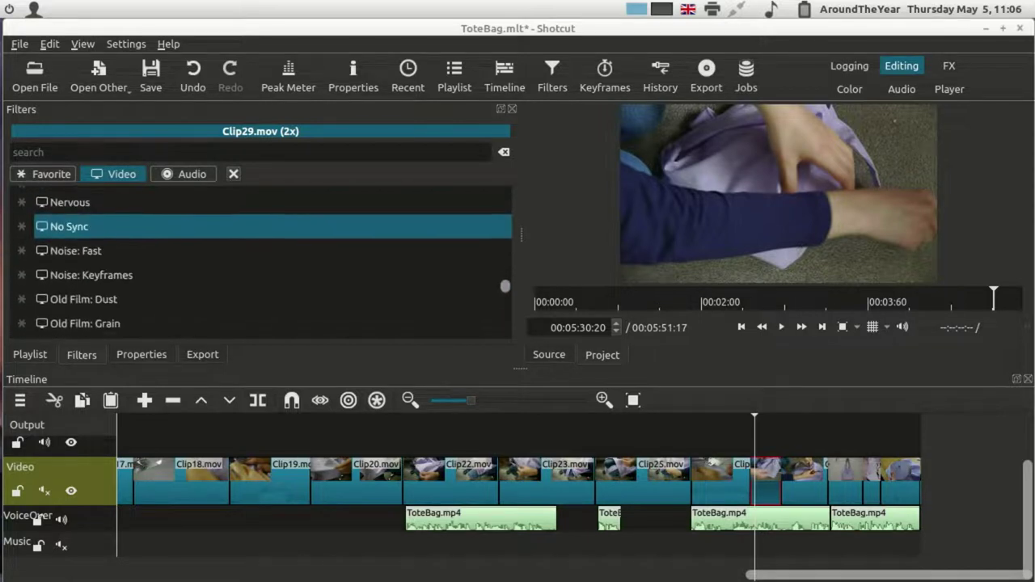
scroll(113, 306, "up", 15)
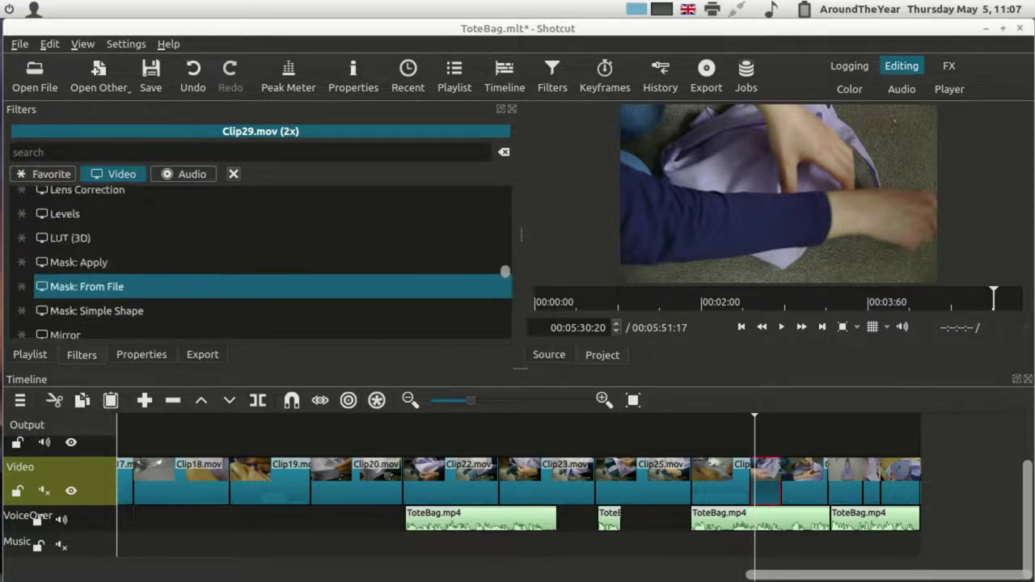
left_click(185, 174)
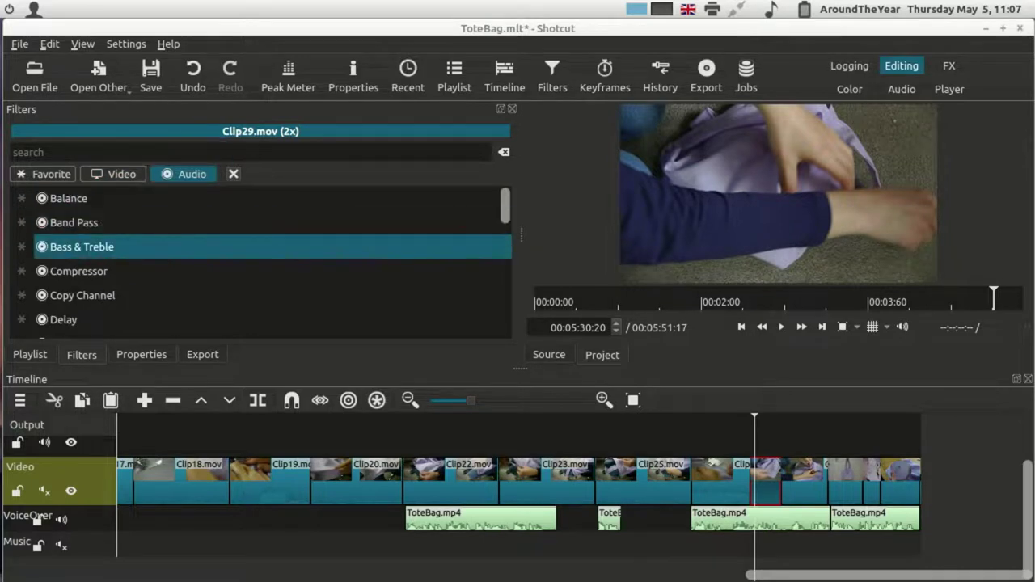
scroll(113, 234, "down", 6)
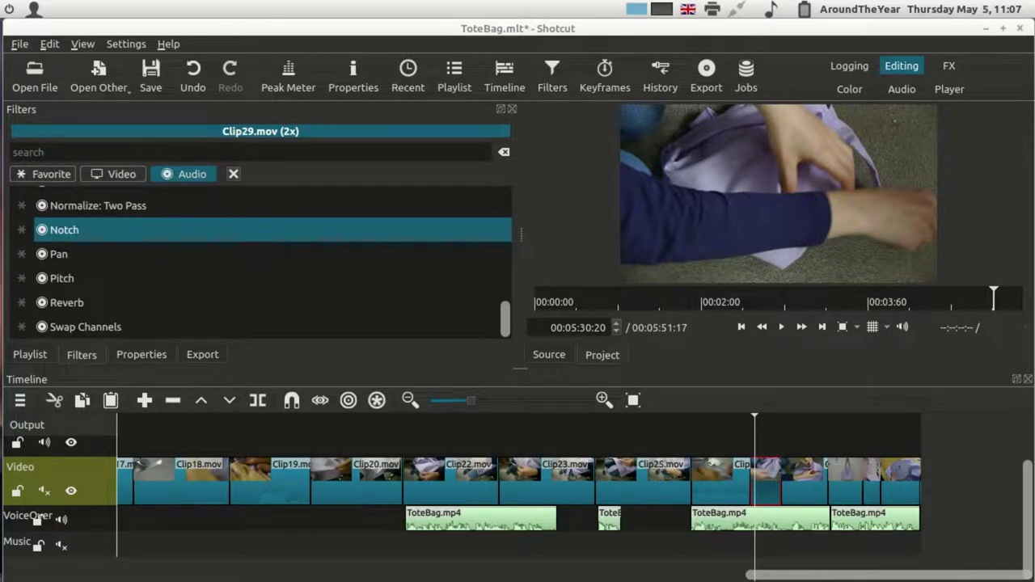
left_click(42, 174)
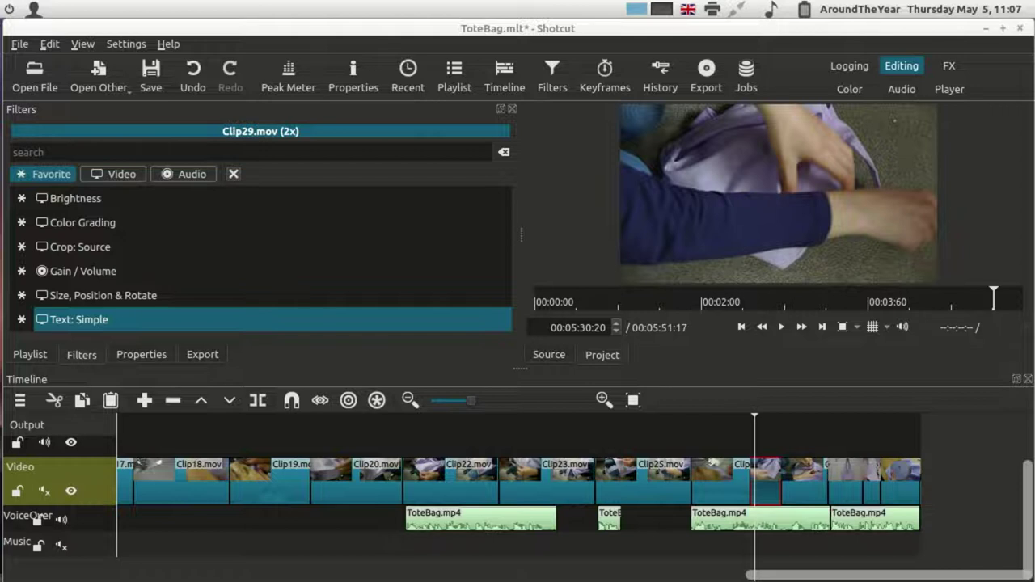
Step: Add a Text: Simple filter to Clip29.mov with the text "removing the thread ends..."
left_click(79, 319)
left_click(45, 330)
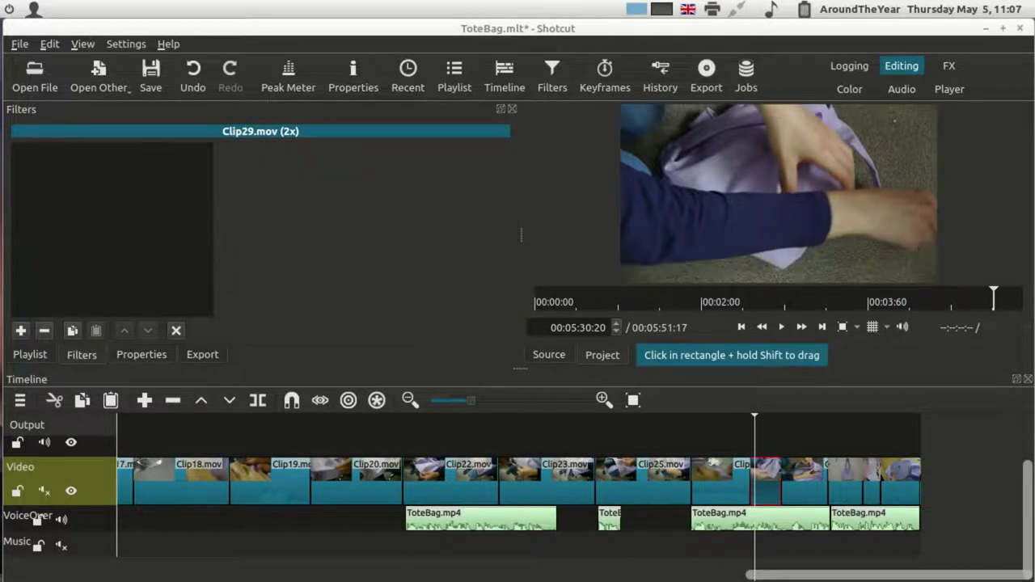
left_click(21, 330)
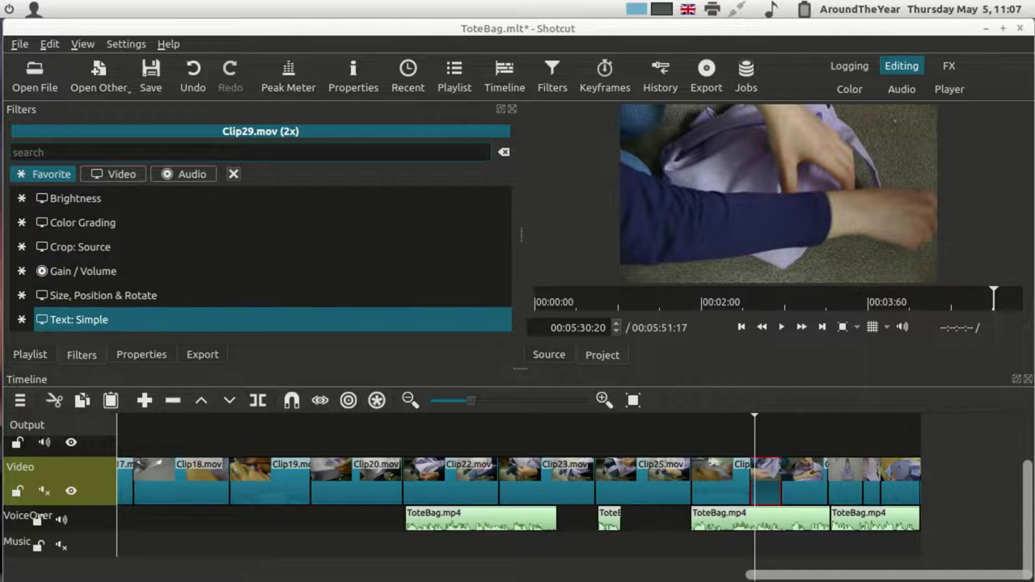
left_click(78, 319)
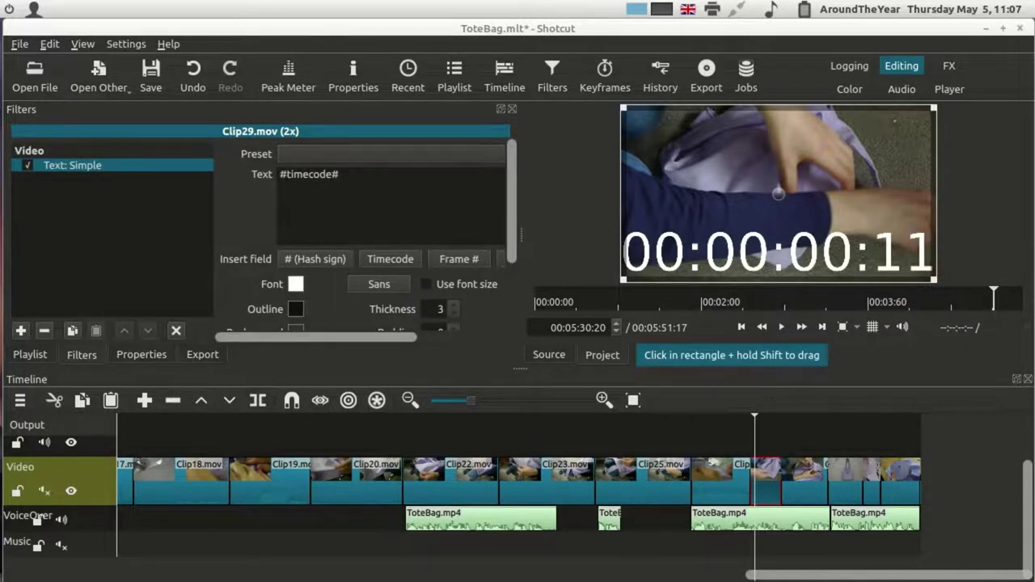
triple_click(310, 174)
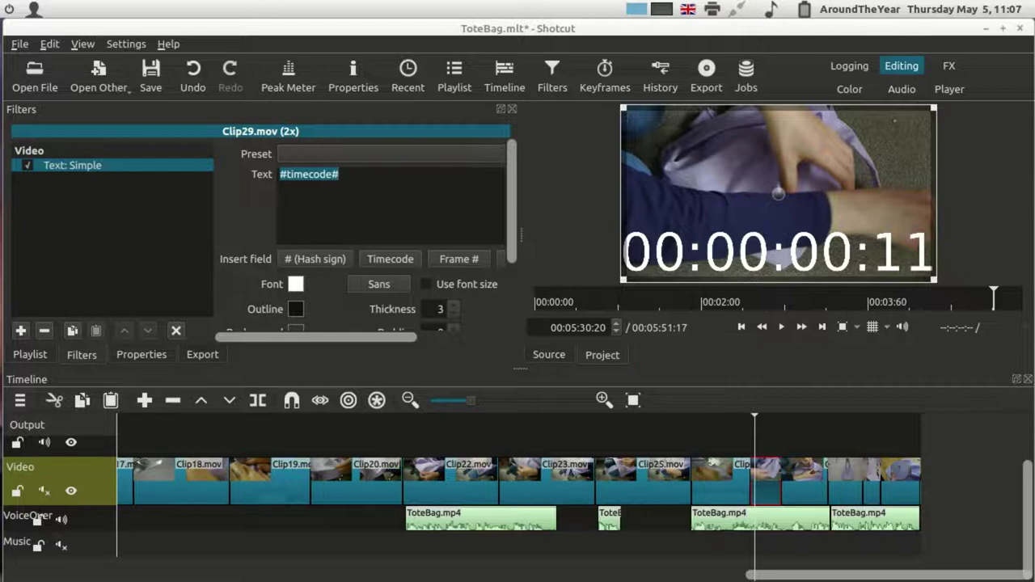
type("remo")
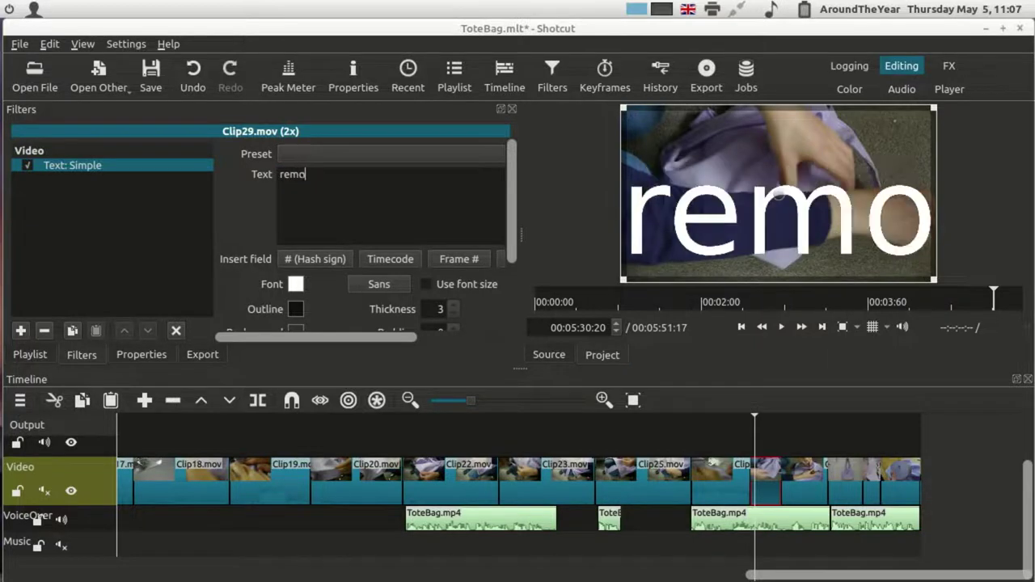
type("ving the")
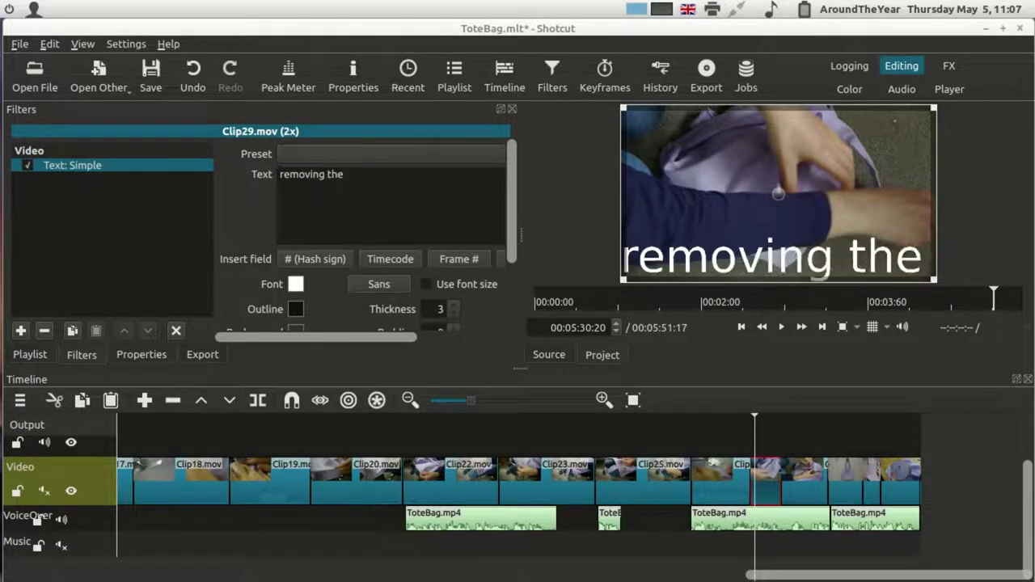
type(" thread ends....")
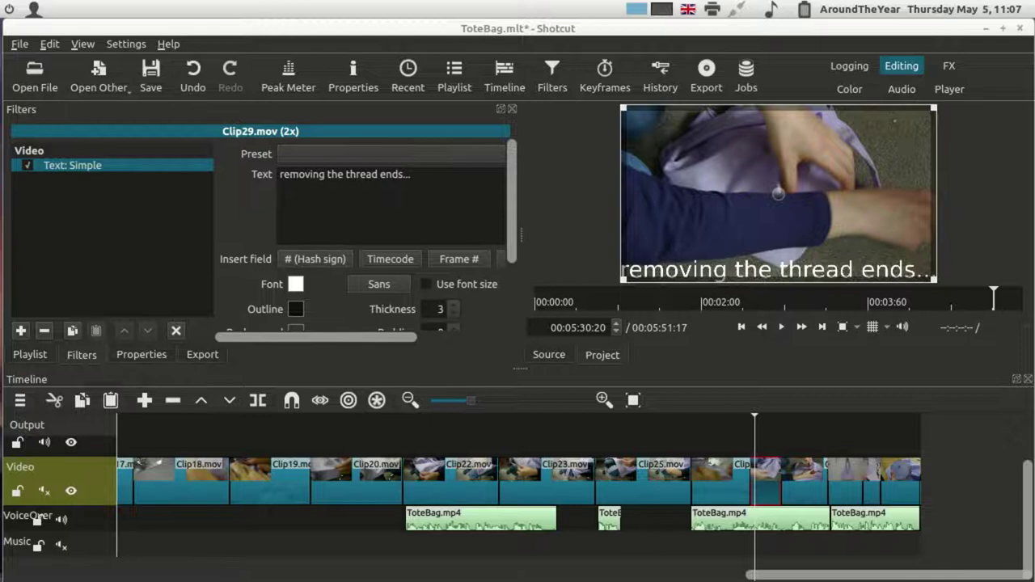
Step: Resize the text box to about 1676 x 200, place it near the frame's lower edge, and colour the font light purple
left_click_drag(933, 108, 894, 253)
left_click_drag(757, 266, 785, 246)
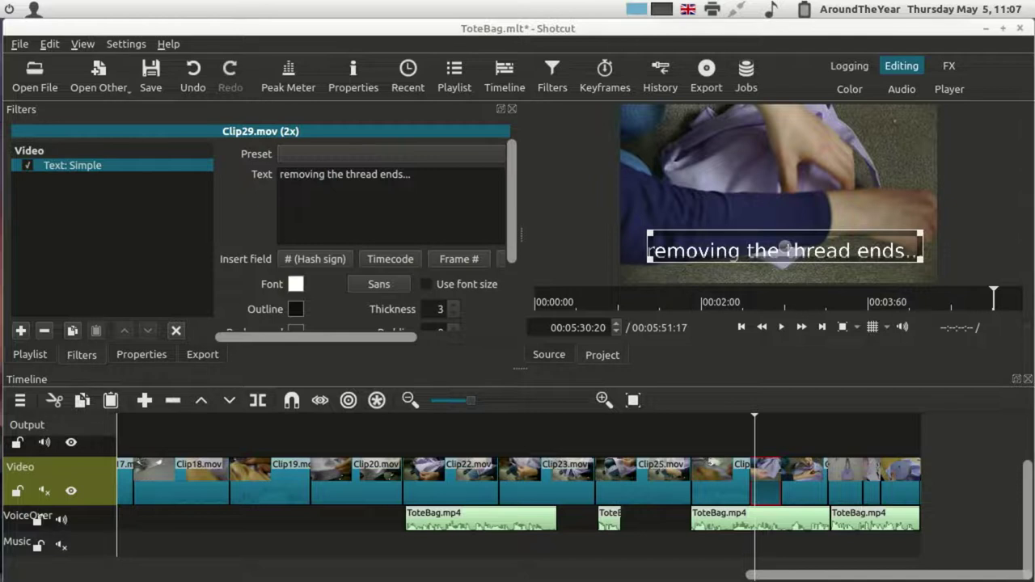
left_click(296, 284)
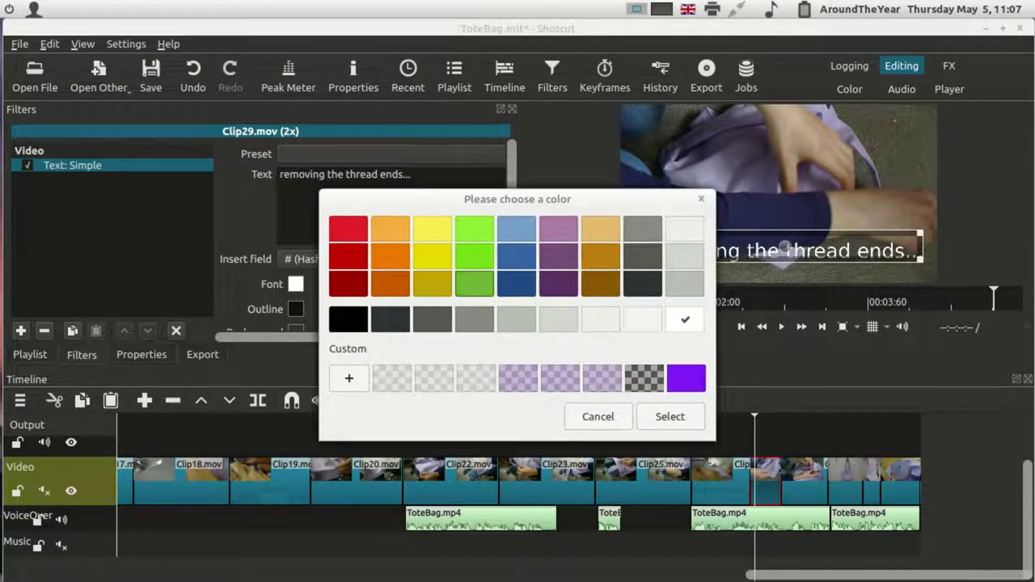
left_click(559, 229)
left_click(559, 256)
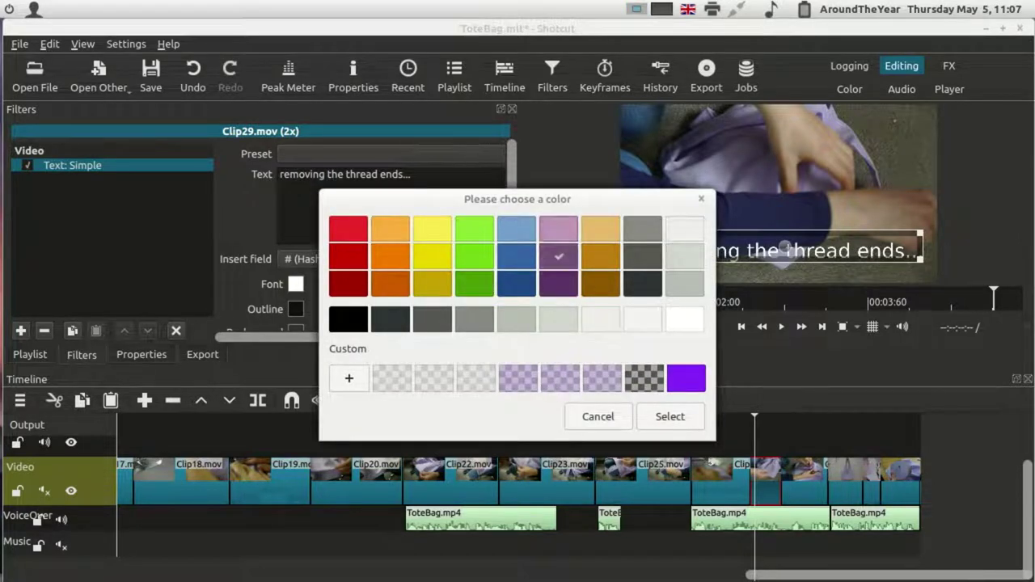
left_click(559, 228)
left_click(651, 418)
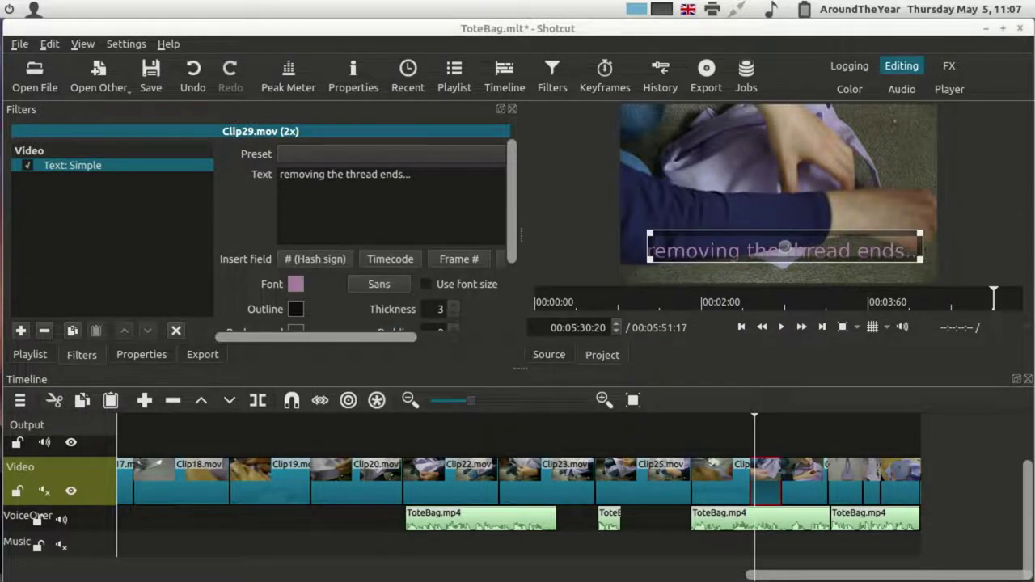
Step: Give the text a semi-transparent lilac background using the custom colour #E2C8FC
scroll(364, 242, "down", 3)
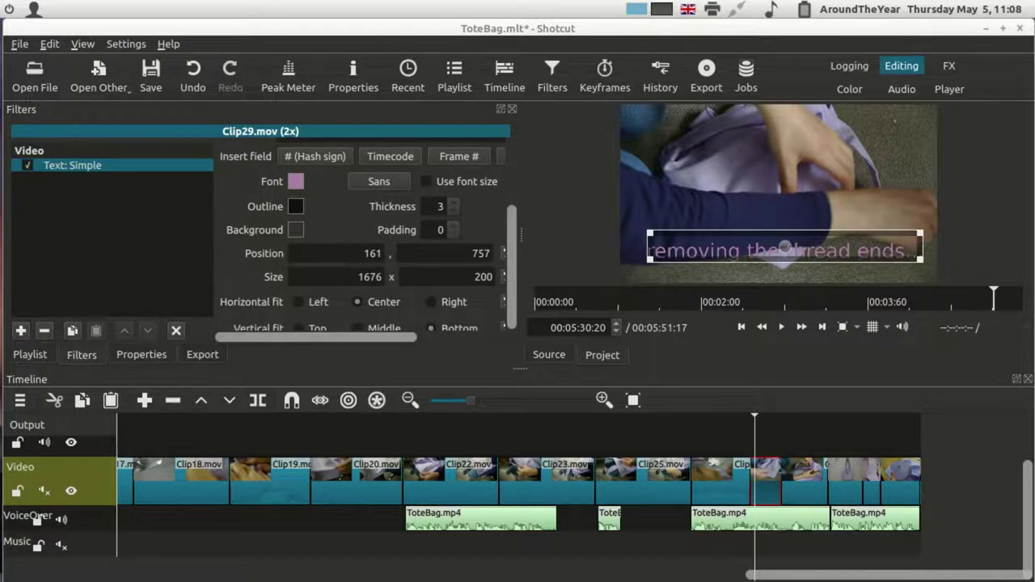
left_click(296, 230)
left_click(561, 378)
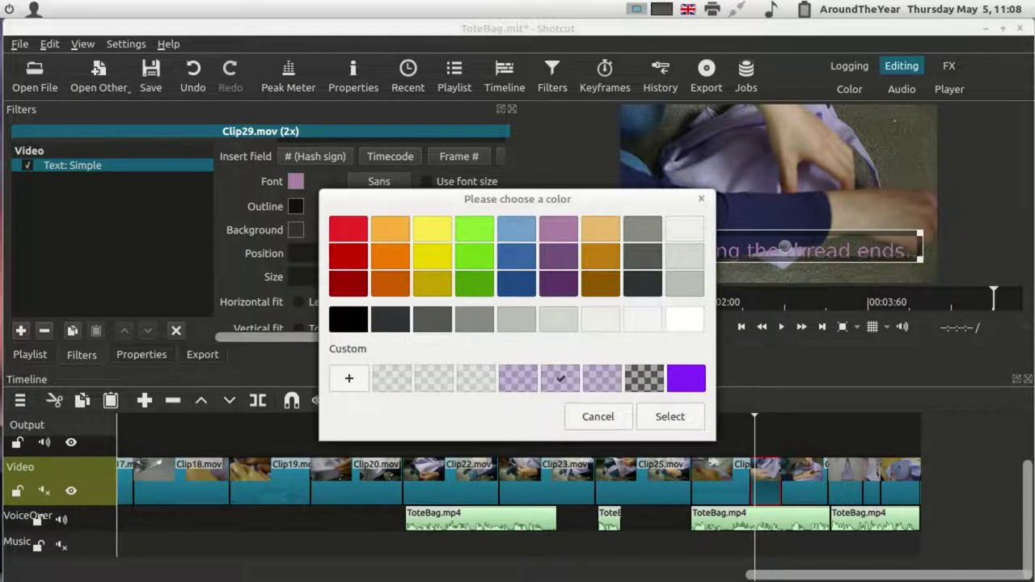
left_click(349, 378)
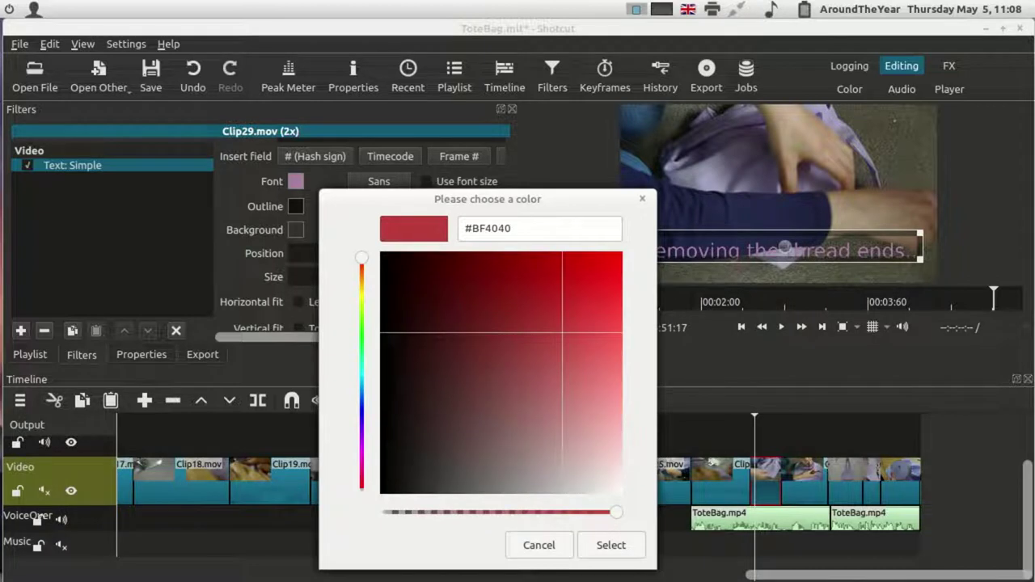
left_click_drag(562, 331, 521, 287)
left_click_drag(362, 258, 362, 430)
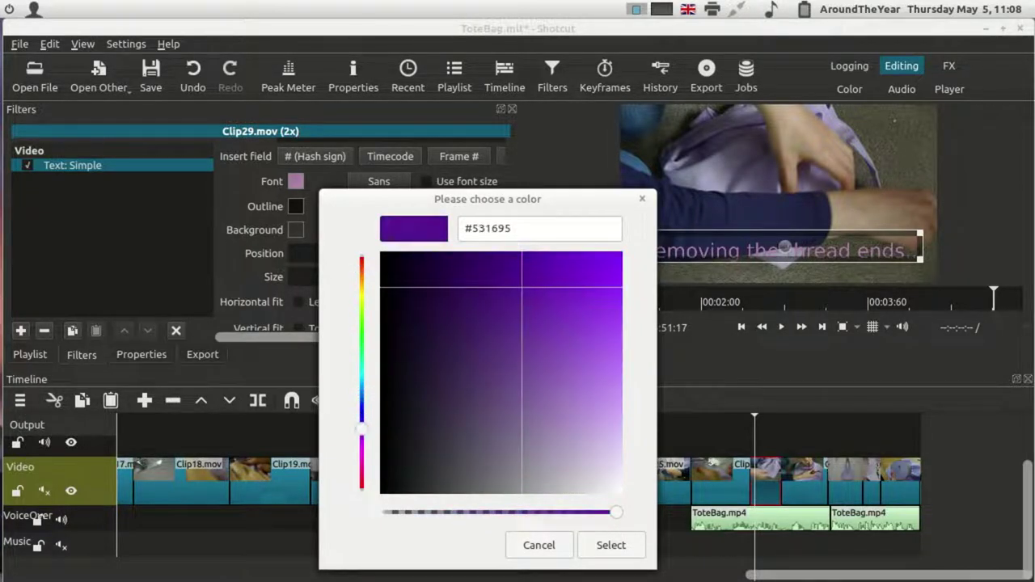
left_click_drag(521, 287, 621, 444)
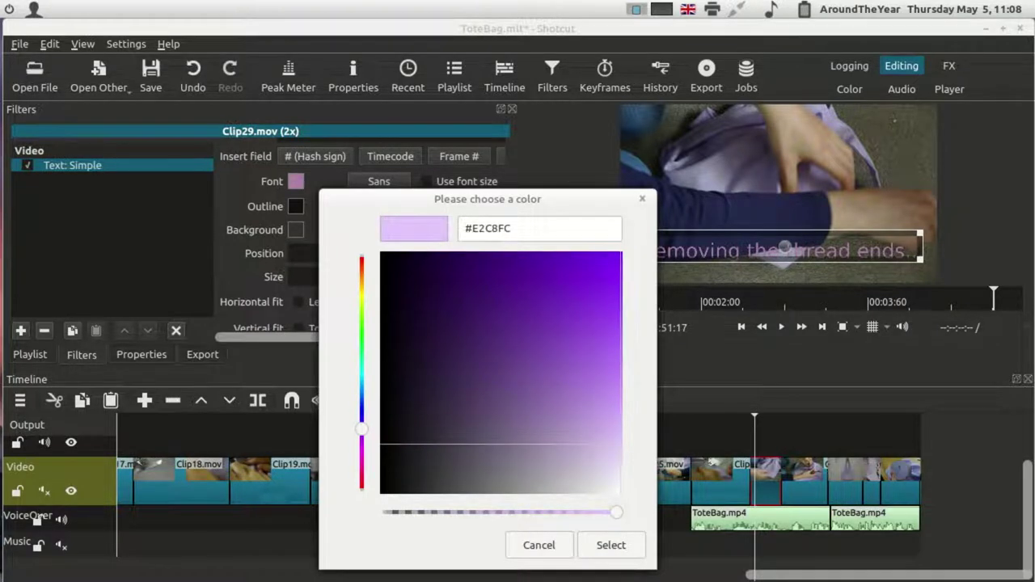
left_click_drag(617, 512, 453, 512)
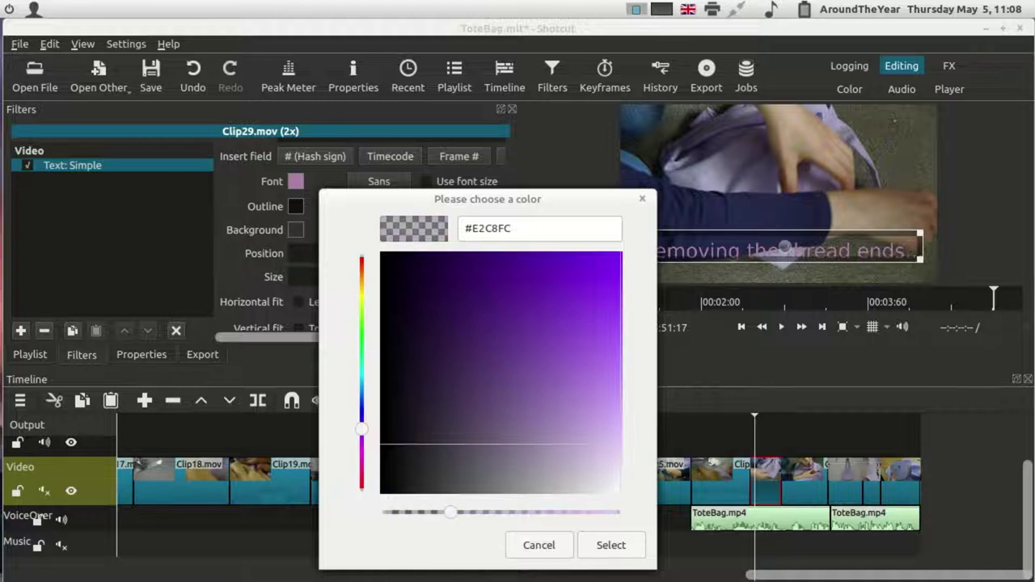
left_click(611, 545)
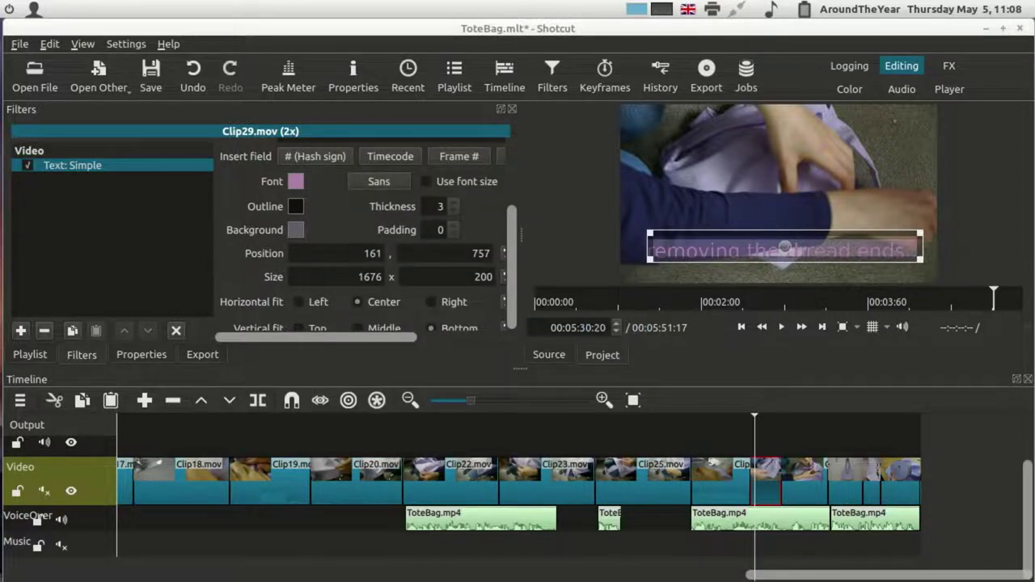
Step: Colour the caption font white and move the text box up slightly to position 156, 728
left_click(296, 181)
left_click(559, 283)
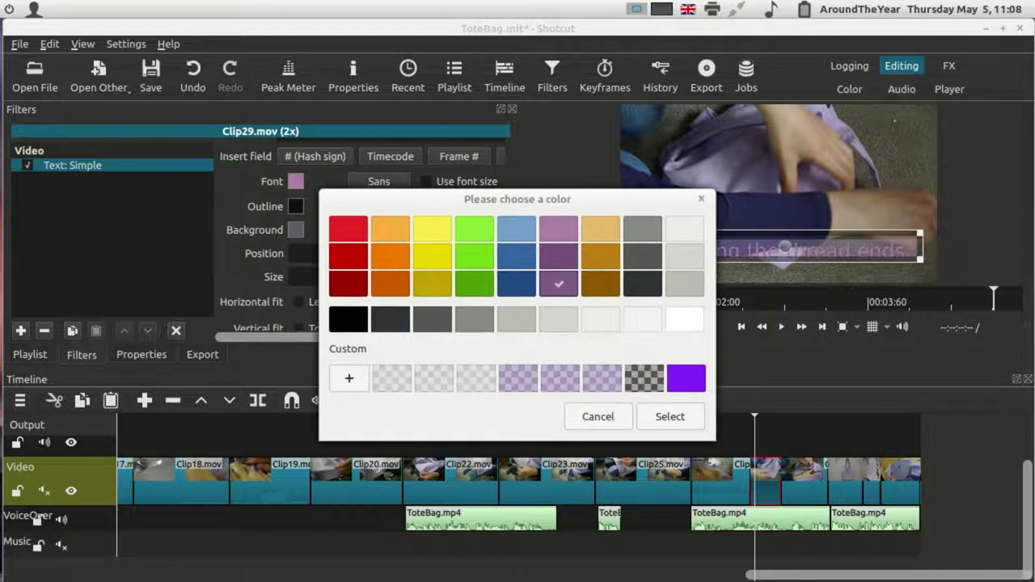
left_click(669, 416)
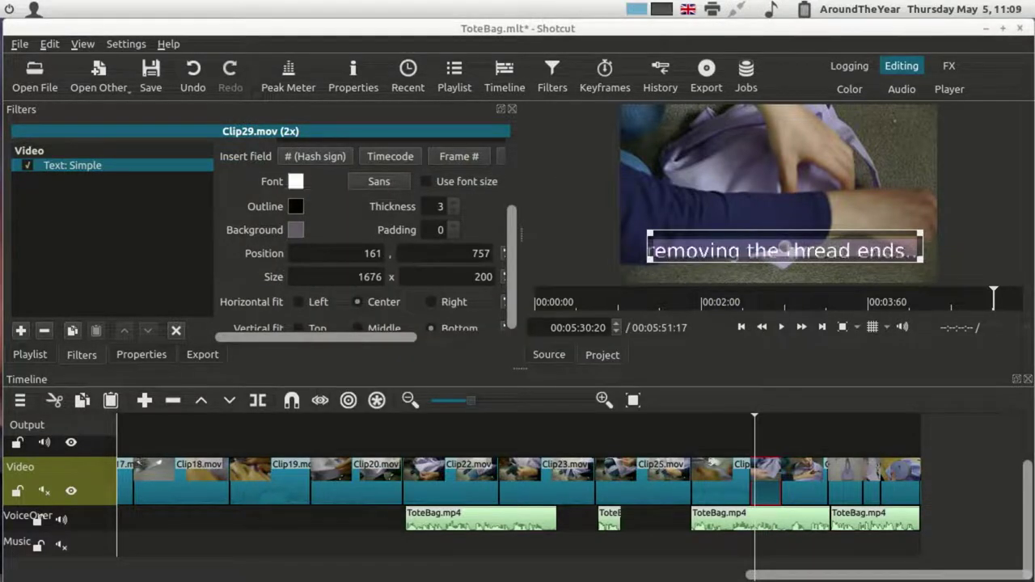
mouse_move(785, 248)
left_mouse_down()
mouse_move(795, 173)
mouse_move(784, 242)
left_mouse_up()
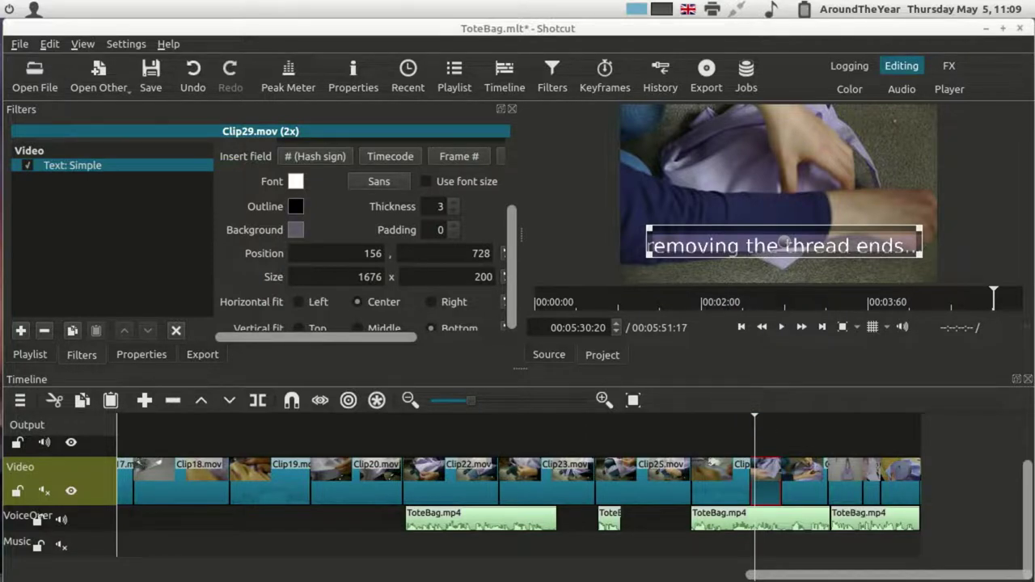
Step: Start opening a media file, browse to the Downloads folder and sort its files by type
left_click(34, 77)
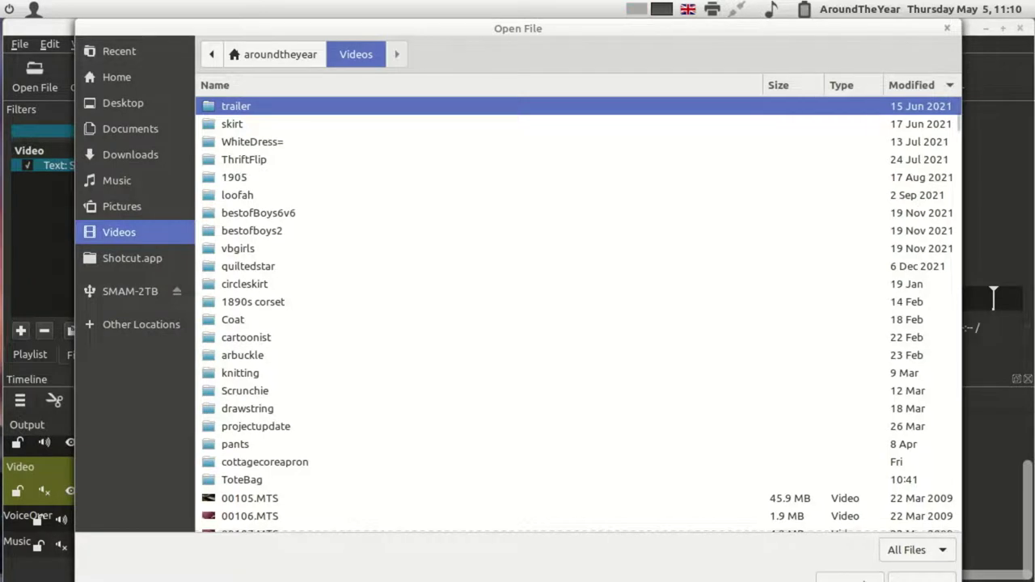
left_click(130, 155)
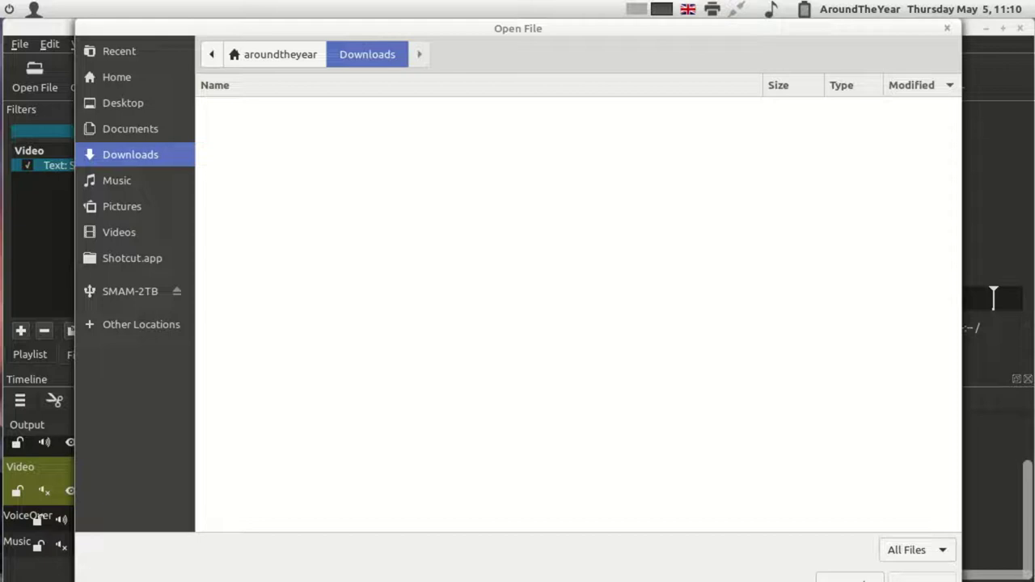
scroll(578, 315, "down", 15)
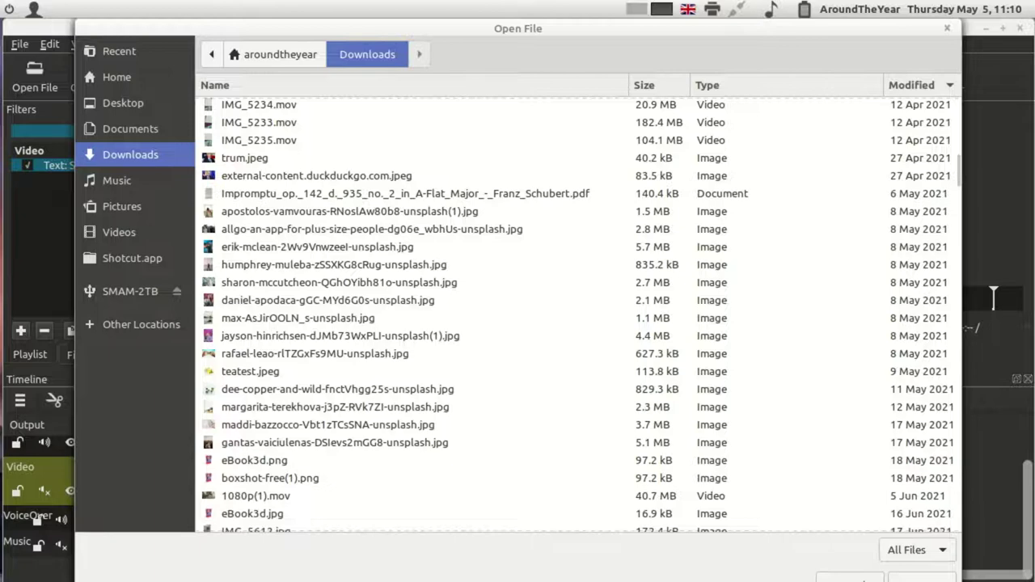
left_click(921, 85)
left_click(706, 85)
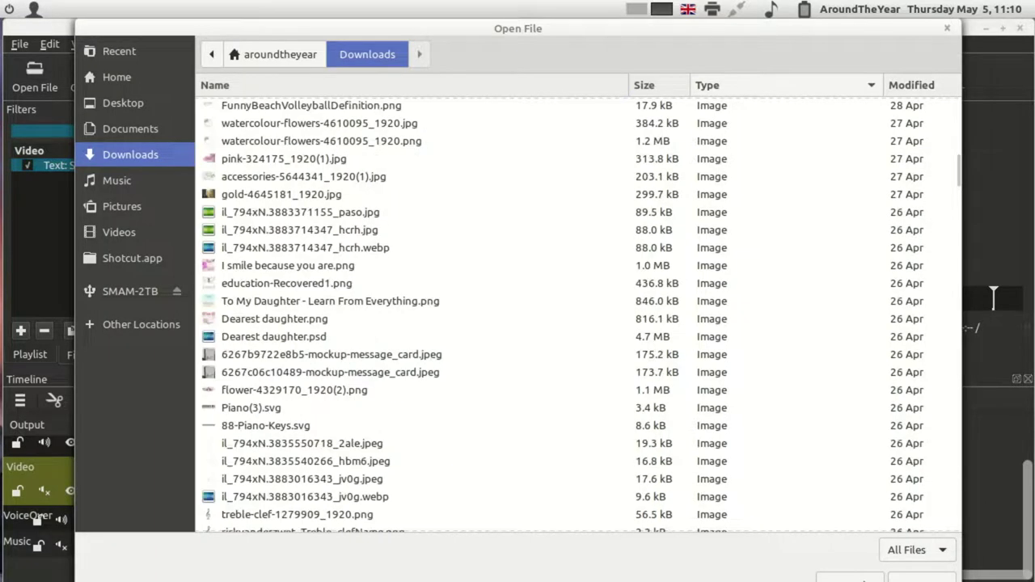
Step: Find Pastorale - Joel Cummins.mp3 among the audio files, open it and pause its playback
scroll(578, 316, "down", 7)
scroll(579, 316, "down", 20)
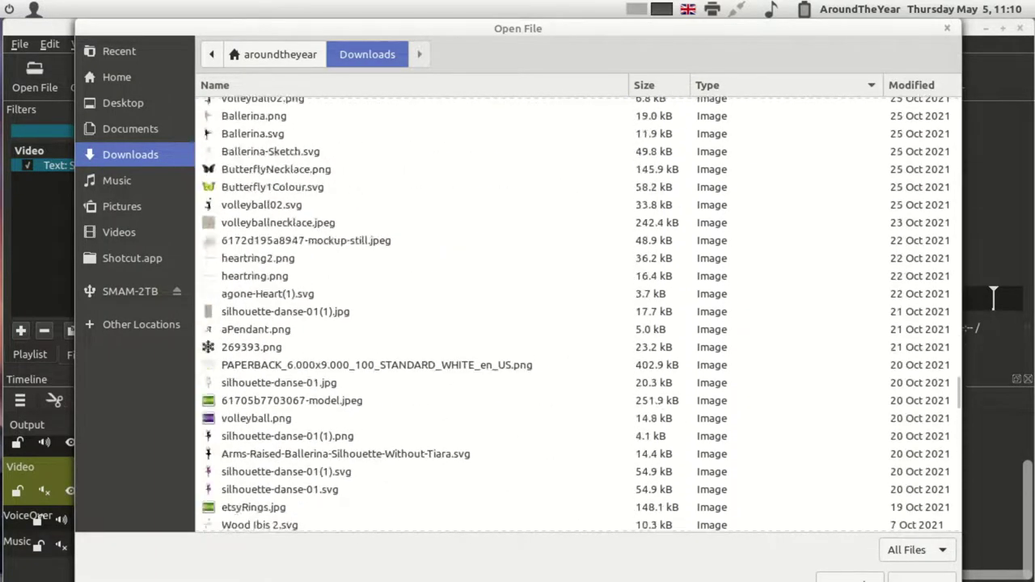
scroll(579, 315, "down", 9)
scroll(578, 316, "up", 6)
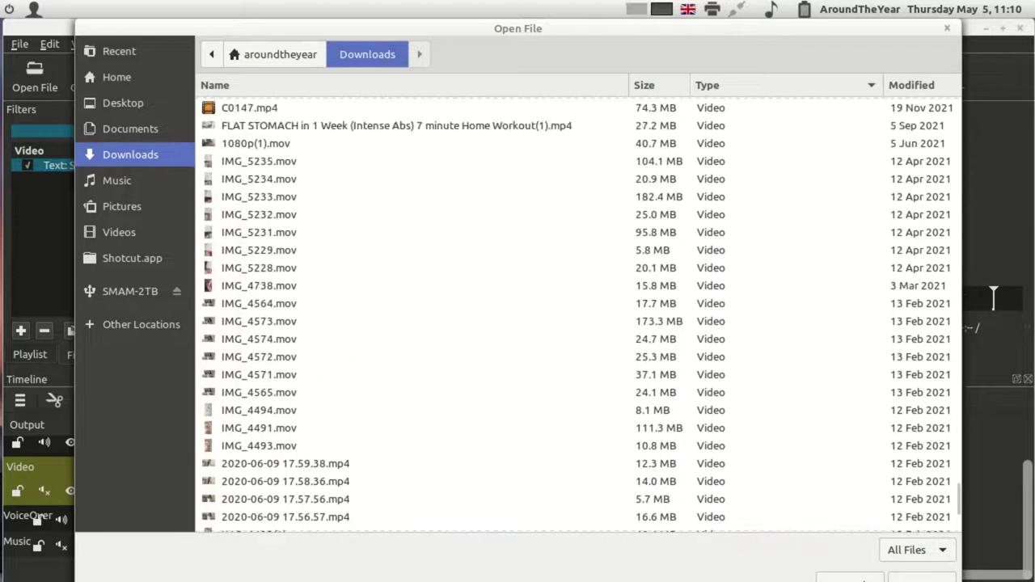
scroll(578, 315, "up", 15)
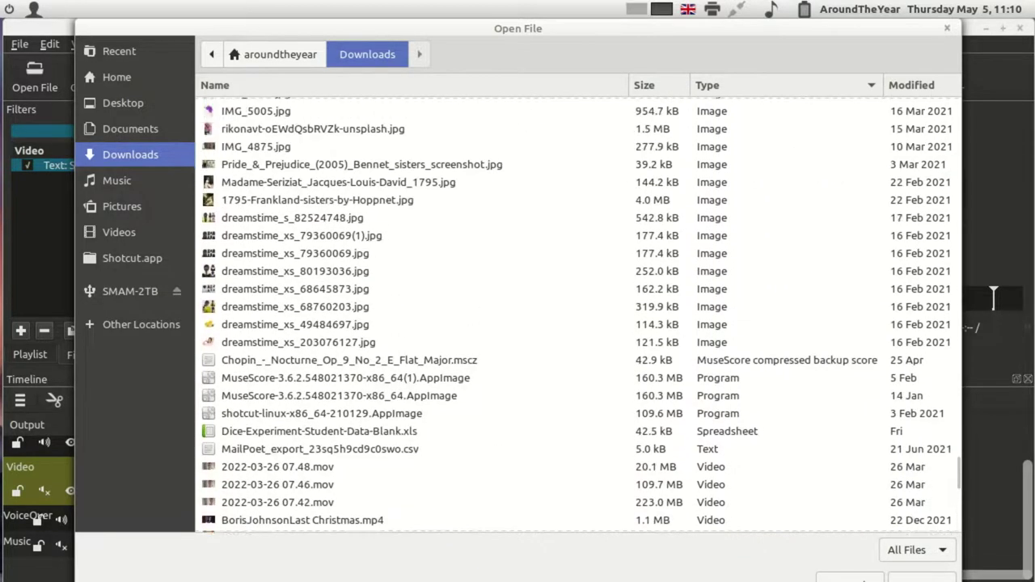
scroll(579, 315, "up", 5)
scroll(578, 315, "down", 15)
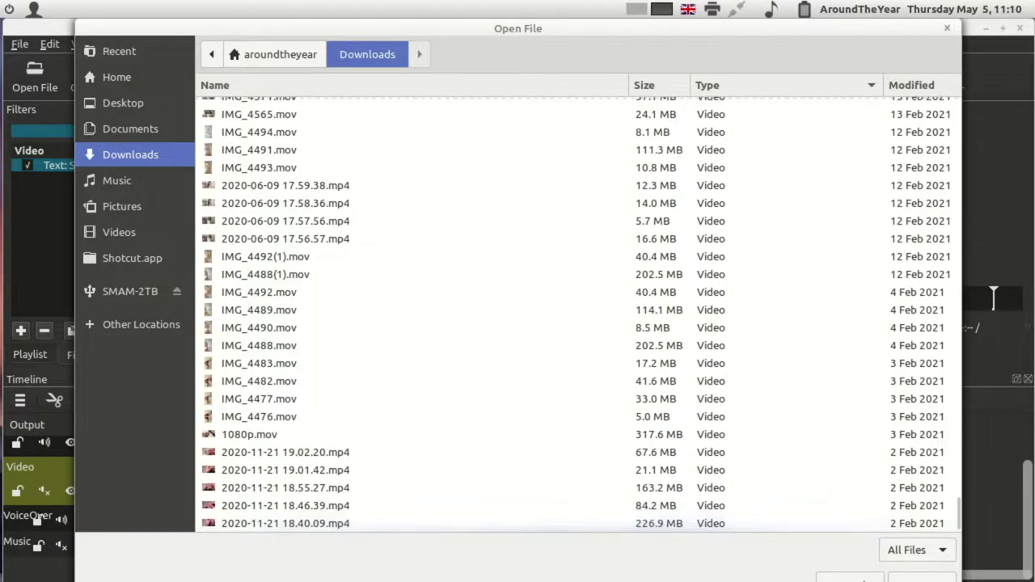
scroll(579, 315, "up", 3)
scroll(578, 316, "up", 20)
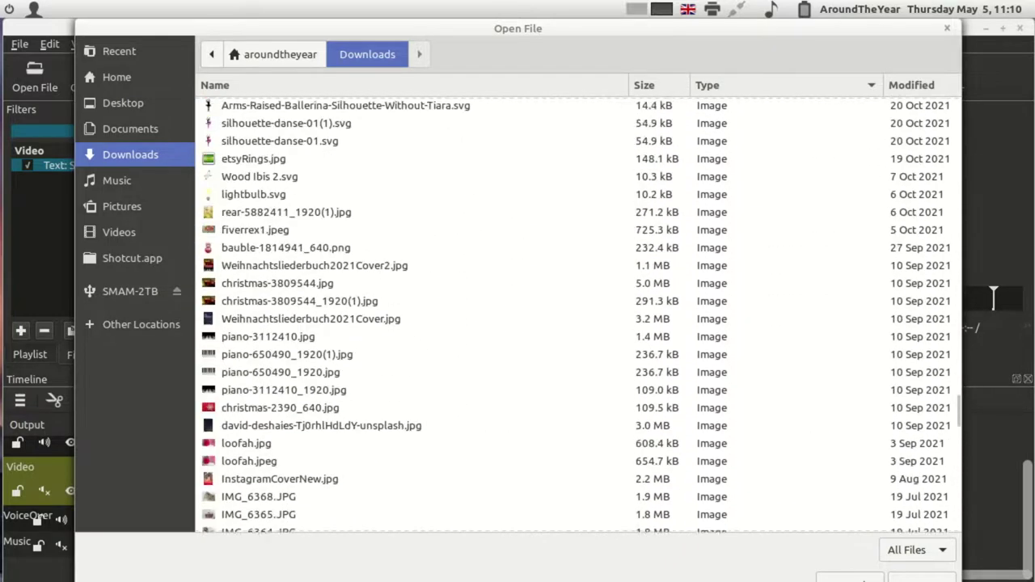
scroll(579, 315, "up", 1)
scroll(579, 316, "up", 12)
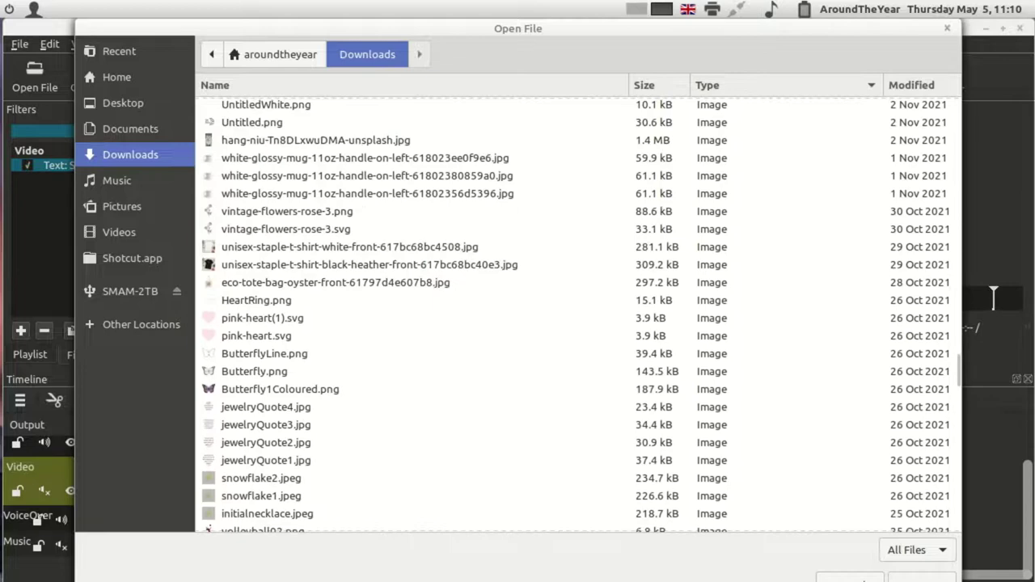
scroll(578, 316, "up", 15)
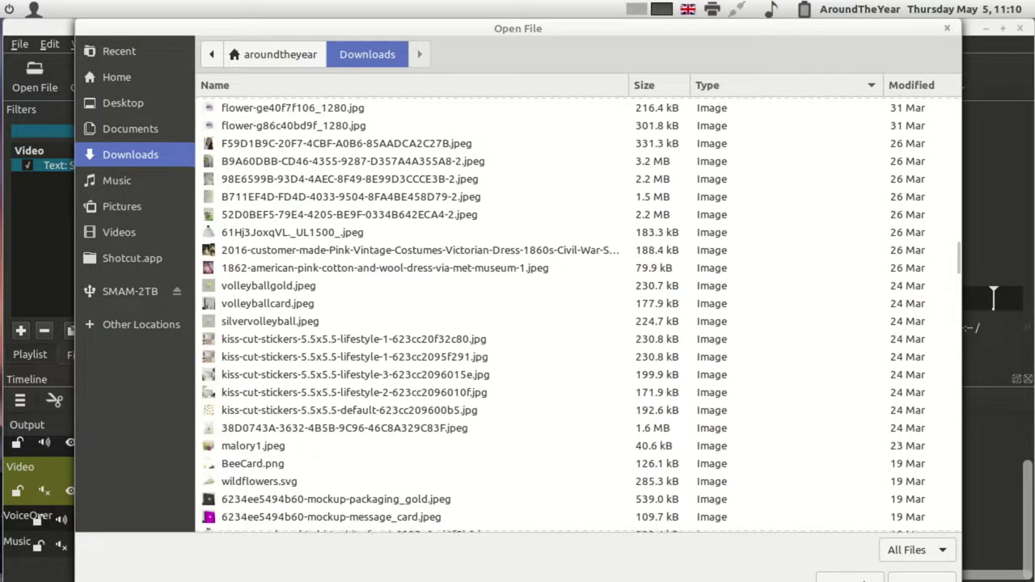
scroll(579, 315, "up", 14)
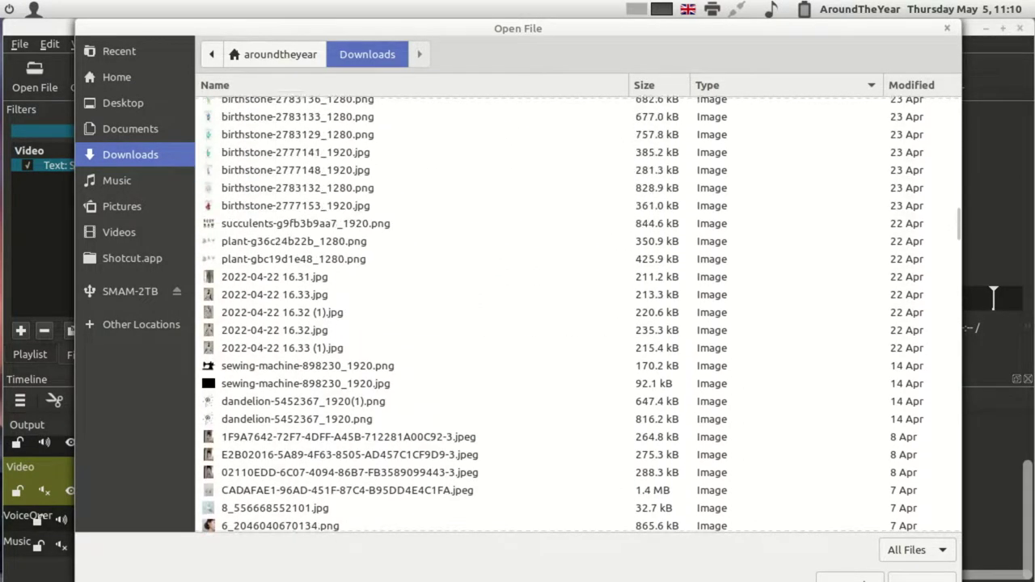
scroll(578, 316, "up", 10)
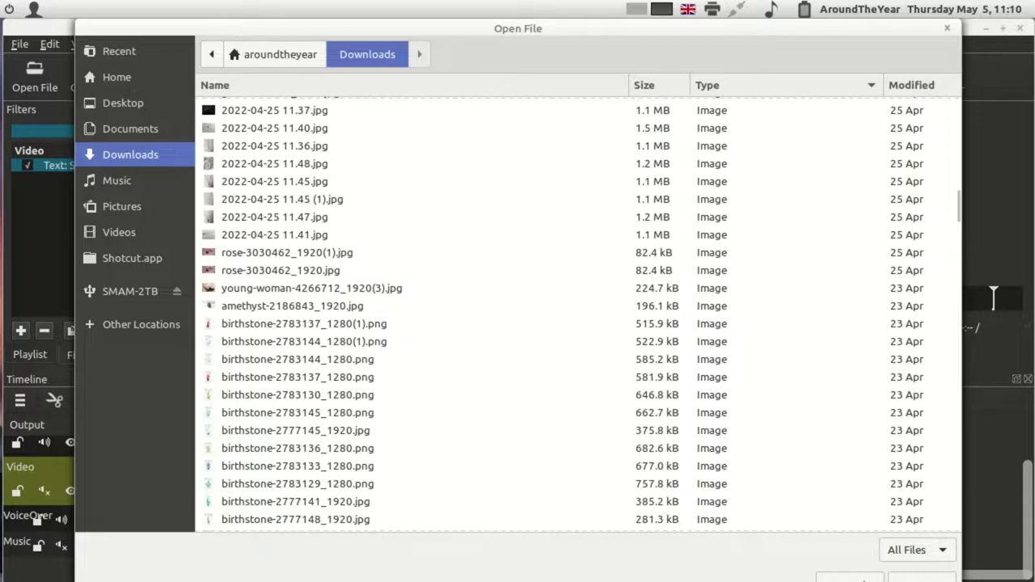
scroll(578, 316, "up", 20)
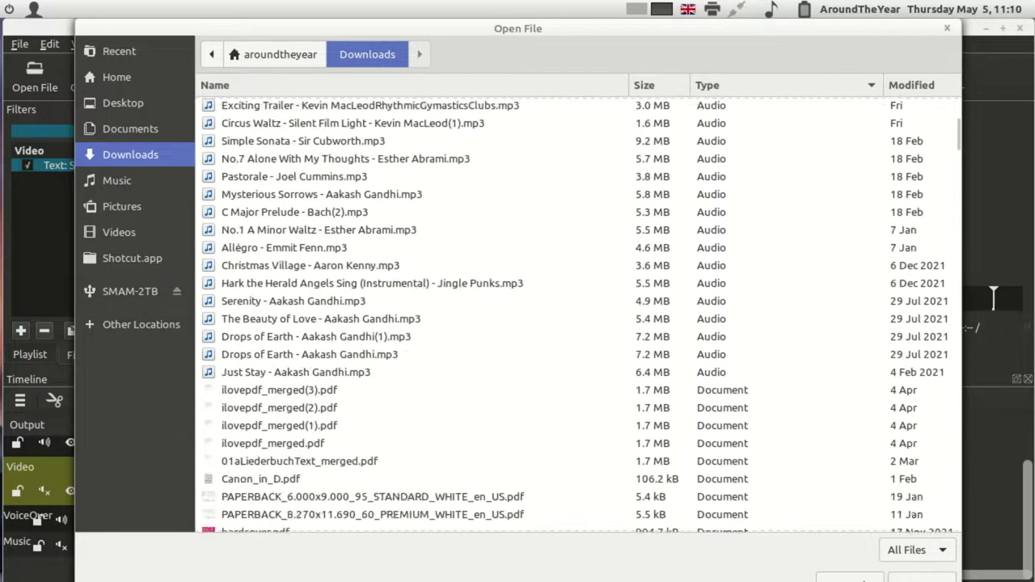
scroll(578, 315, "down", 4)
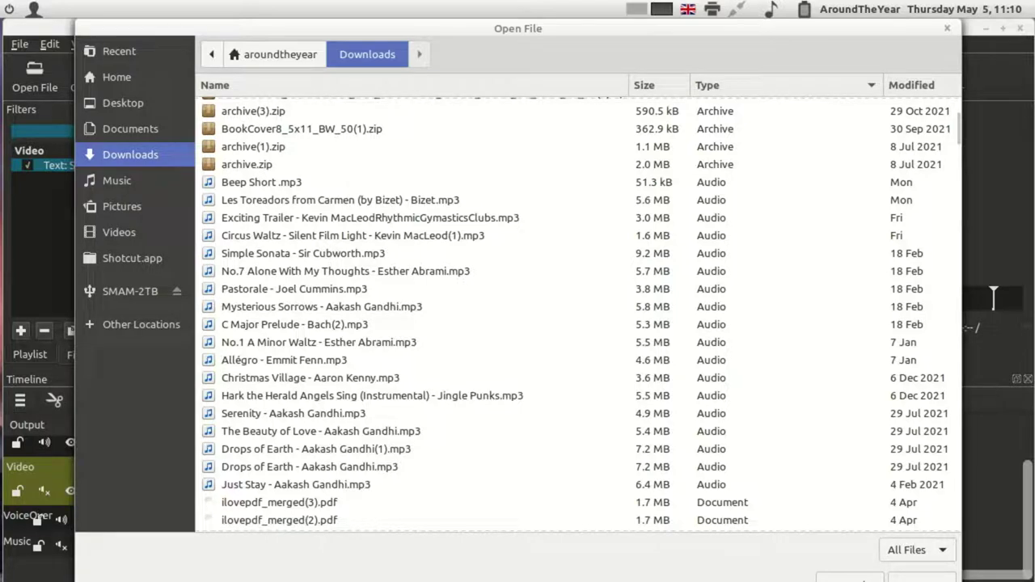
double_click(293, 289)
left_click(781, 327)
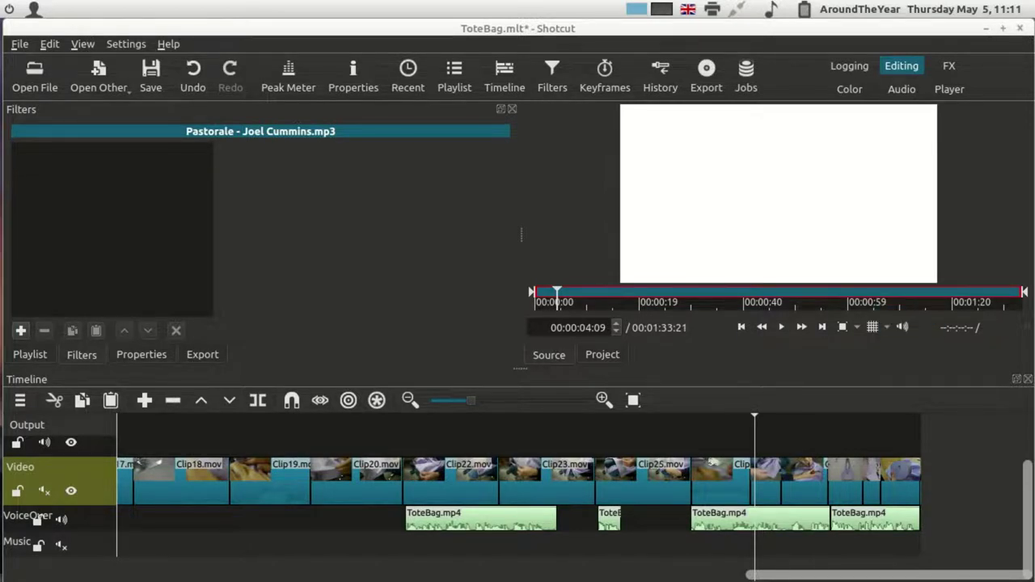
Step: Place the Pastorale music on the Music track, starting at the beginning of the first video clip
left_click_drag(890, 575, 681, 575)
scroll(575, 485, "left", 8)
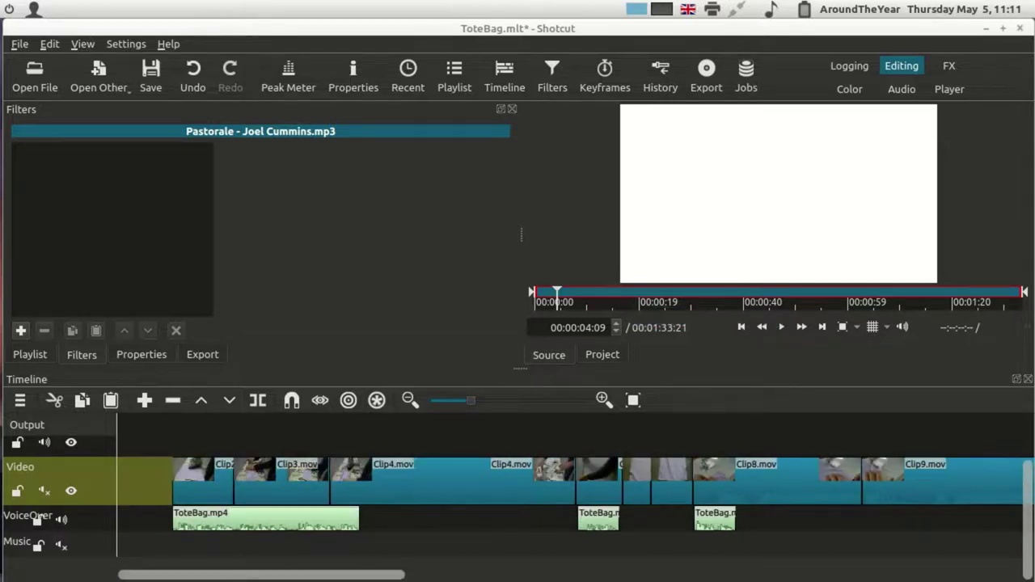
left_click_drag(471, 400, 443, 400)
scroll(574, 493, "up", 2)
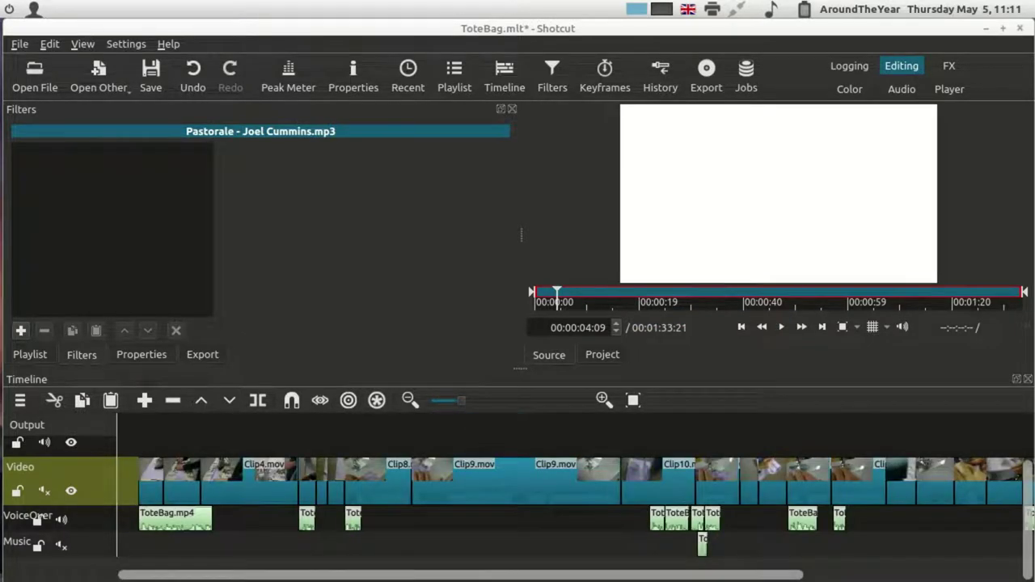
scroll(574, 494, "down", 2)
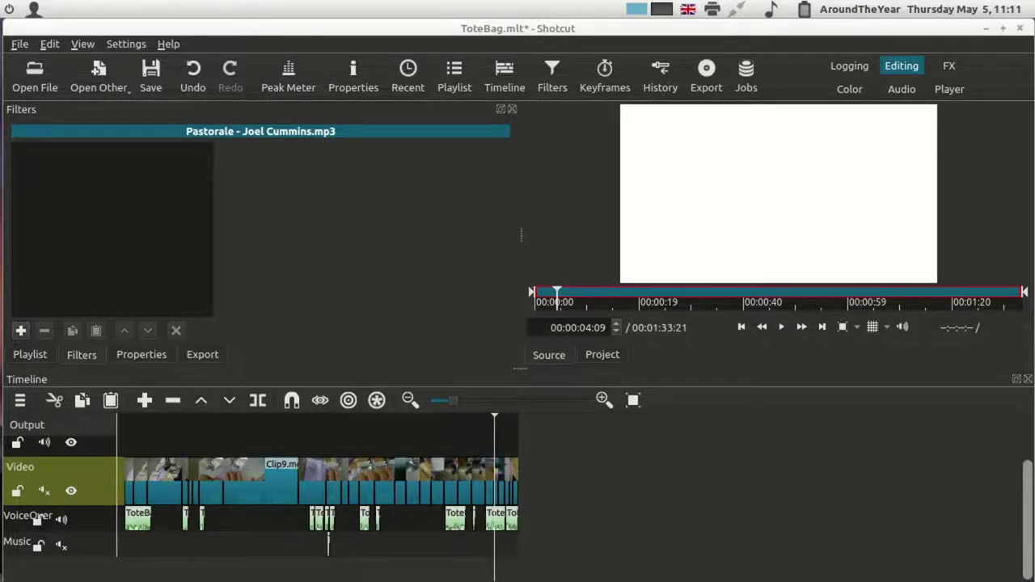
left_click_drag(778, 193, 124, 547)
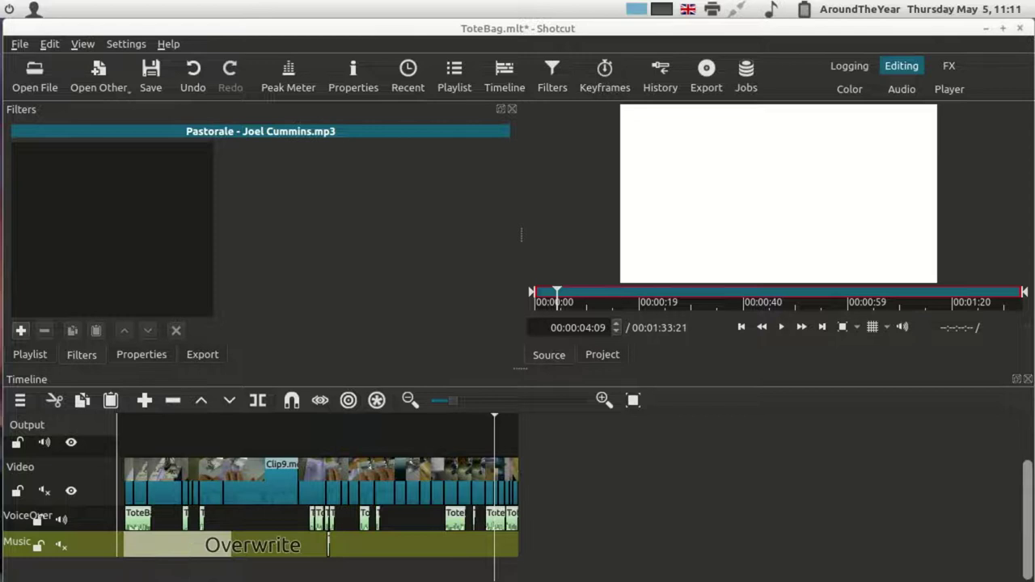
left_click_drag(156, 581, 156, 581)
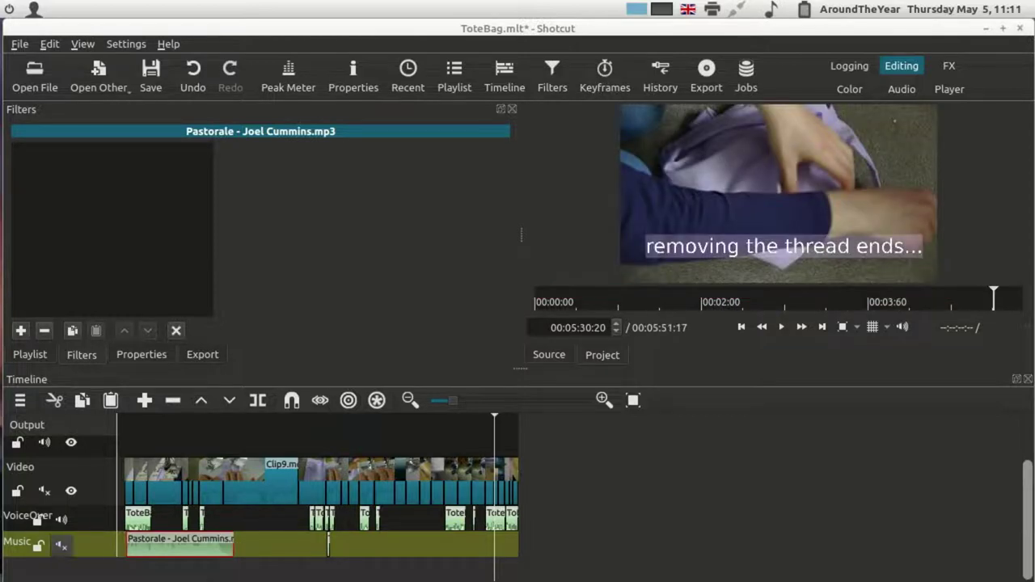
Step: Unmute the Music track and play the opening of the project to hear the music with the voice-over
left_click(61, 545)
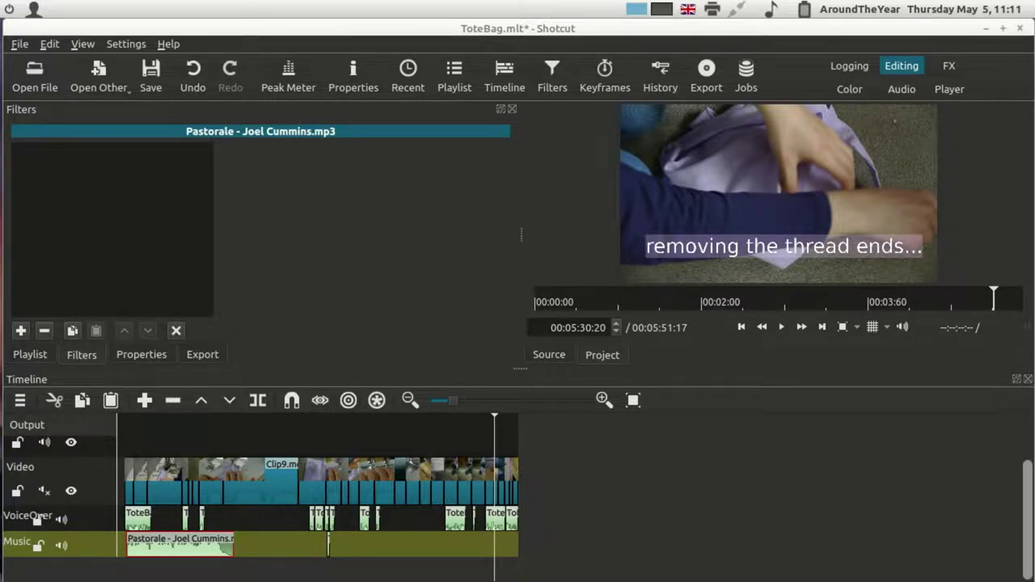
key("Home")
key("space")
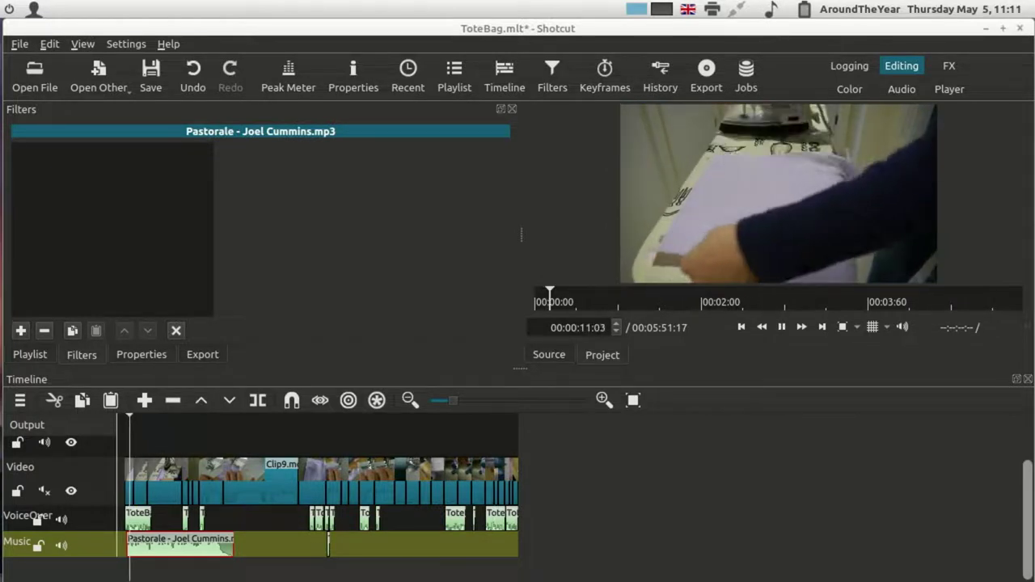
key("space")
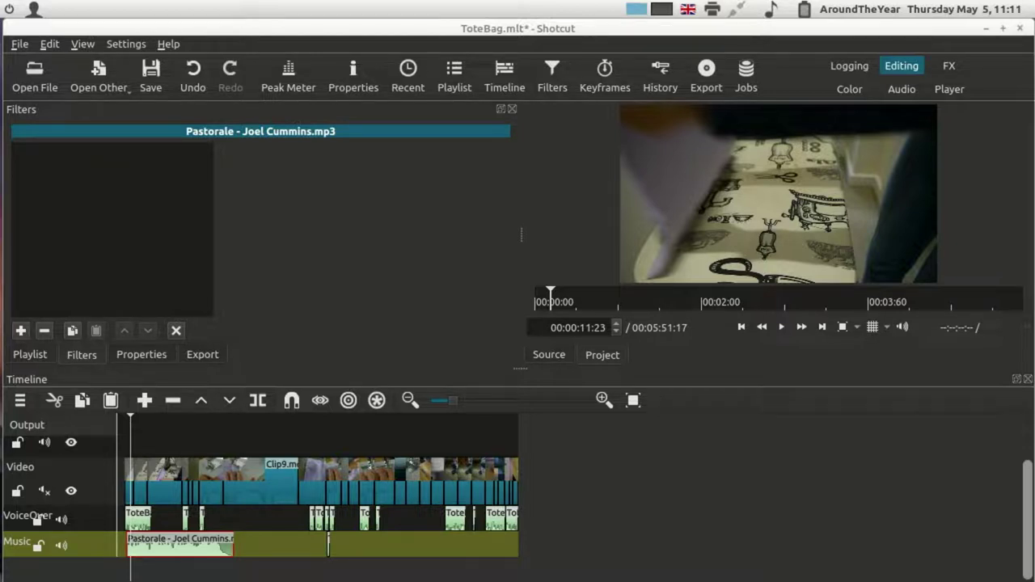
Step: Add a Gain / Volume filter to the Pastorale music clip
left_click(20, 330)
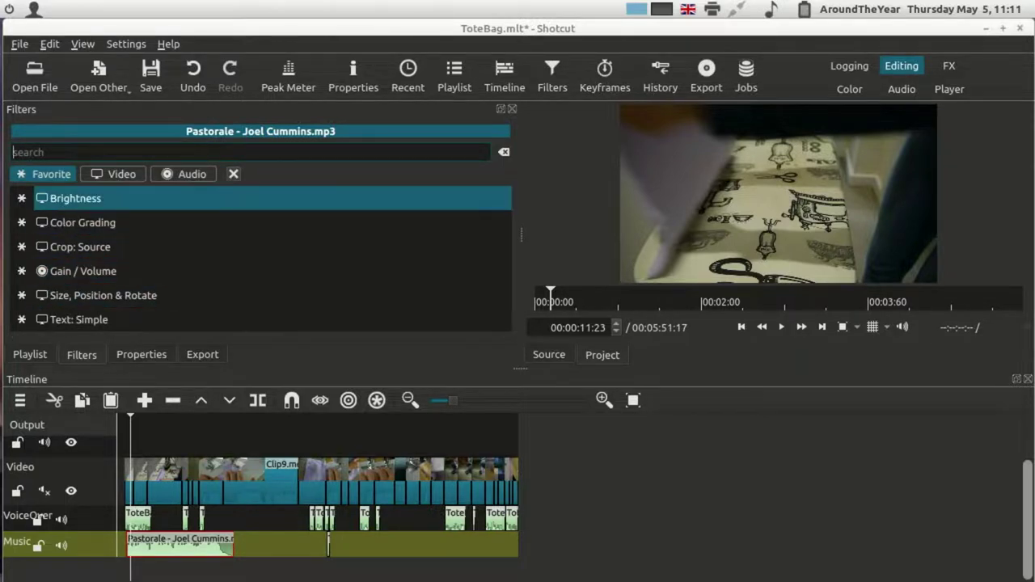
type("g")
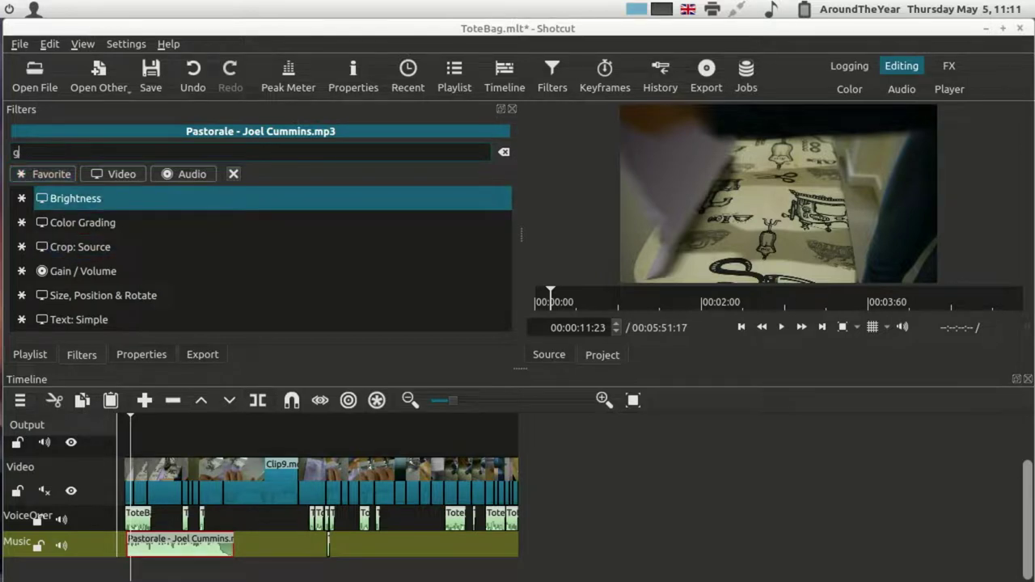
type("ain")
key("Down")
key("Return")
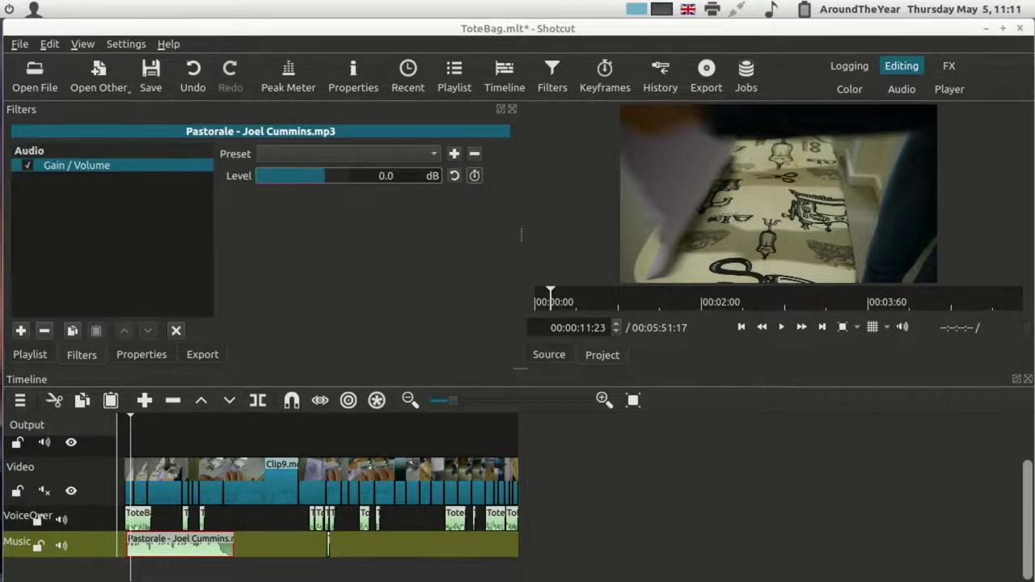
Step: Lower the music's gain and apply the VO music preset to the Gain / Volume filter
left_click(289, 176)
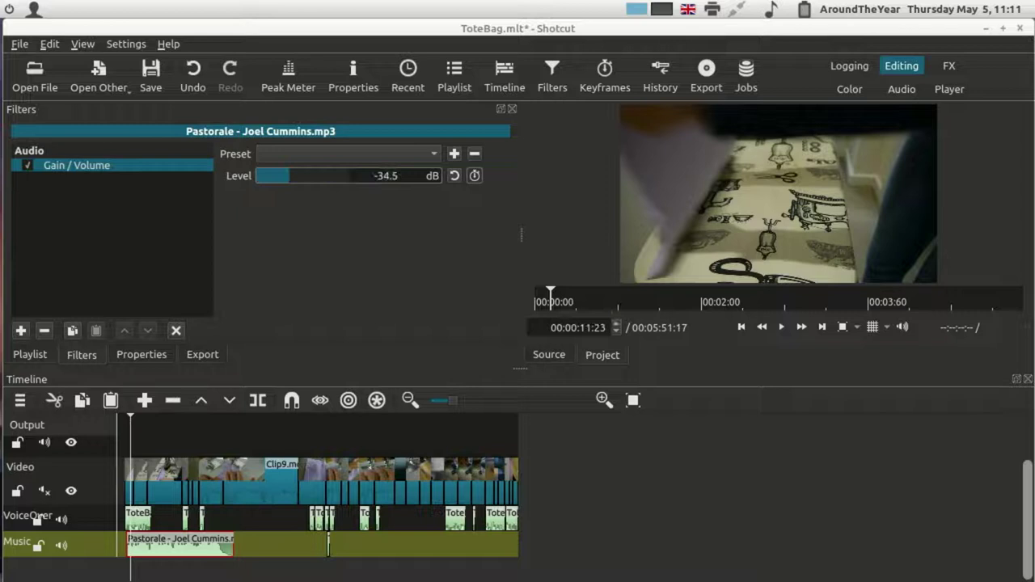
left_click(298, 175)
left_click(348, 153)
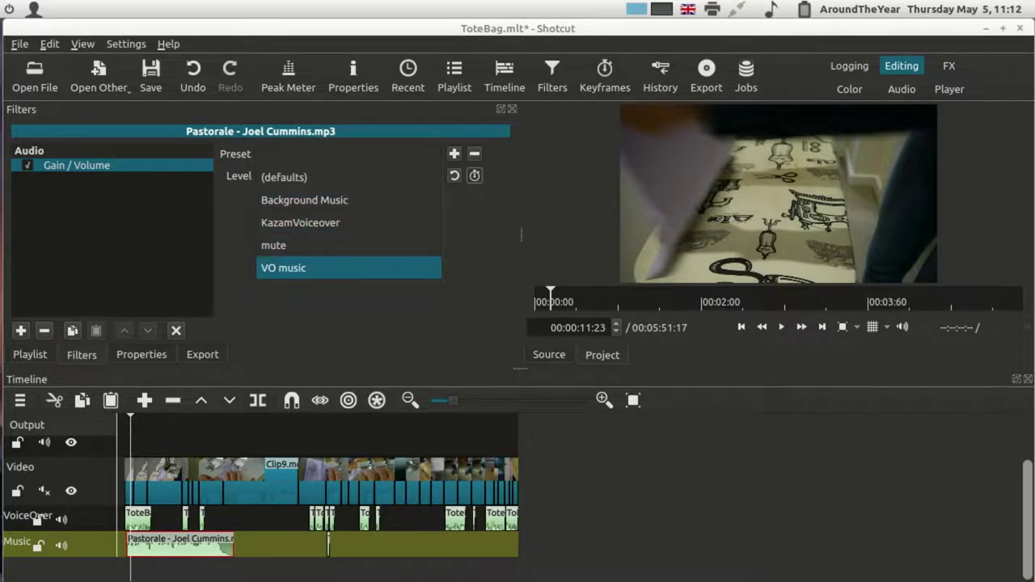
key("Return")
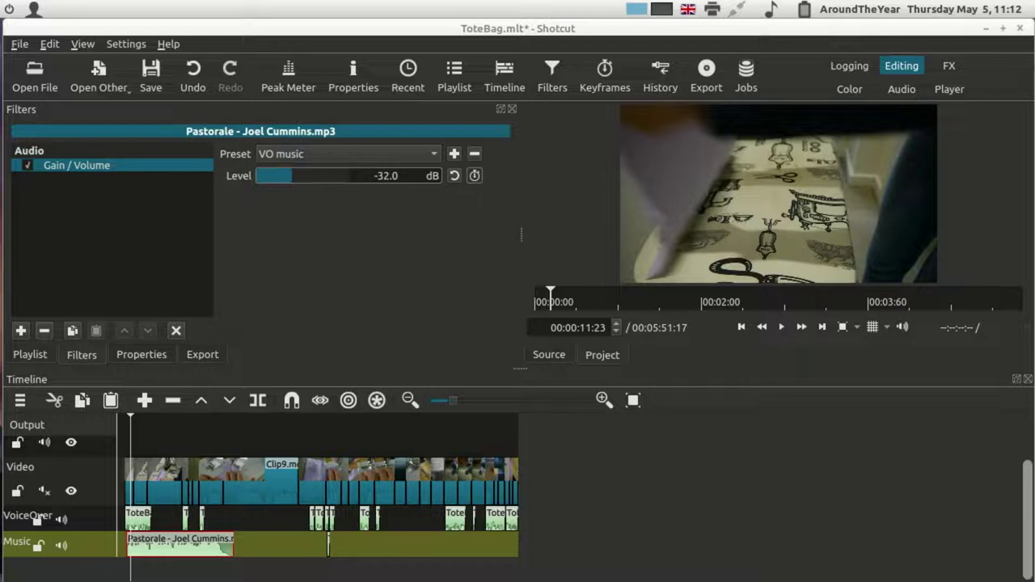
Step: Raise the music clip's gain level to -18.6 dB
left_click_drag(291, 176, 290, 175)
left_click_drag(290, 175, 299, 176)
key("Up")
key("Up")
key("Up")
key("Up")
key("Up")
key("Up")
Step: Try to save the current gain level as a preset named "test"
left_click(453, 153)
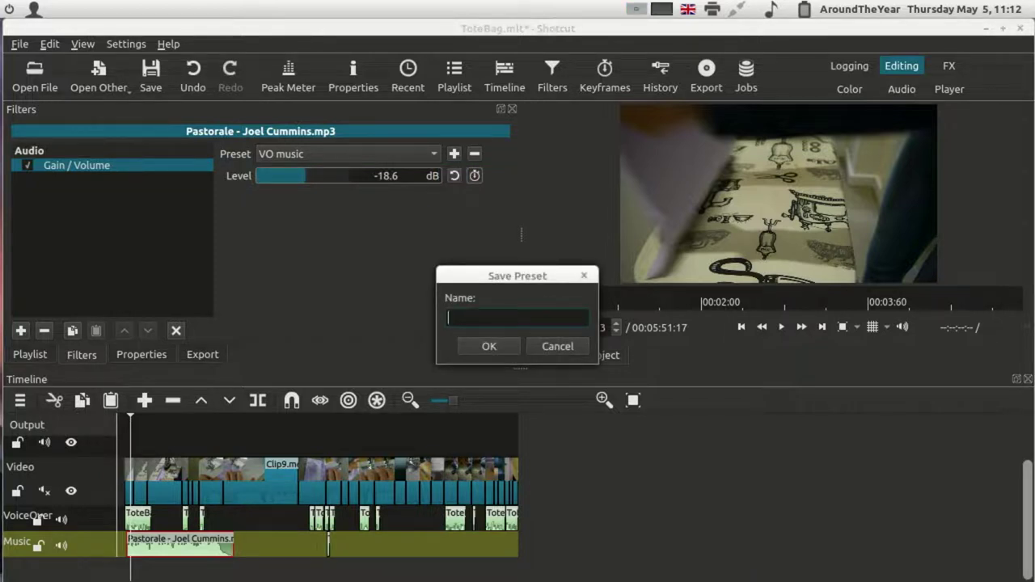
type("test")
key("Return")
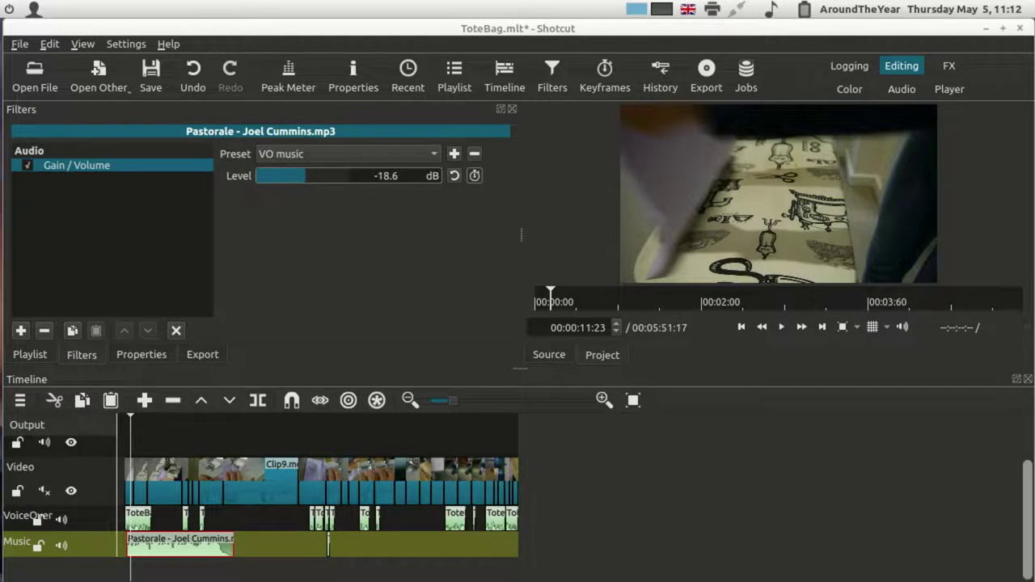
Step: Apply the VO music preset to the Pastorale clip's Gain / Volume filter for a level of -32.0 dB and preview it
left_click_drag(305, 176, 284, 176)
left_click(348, 154)
left_click(347, 267)
key("space")
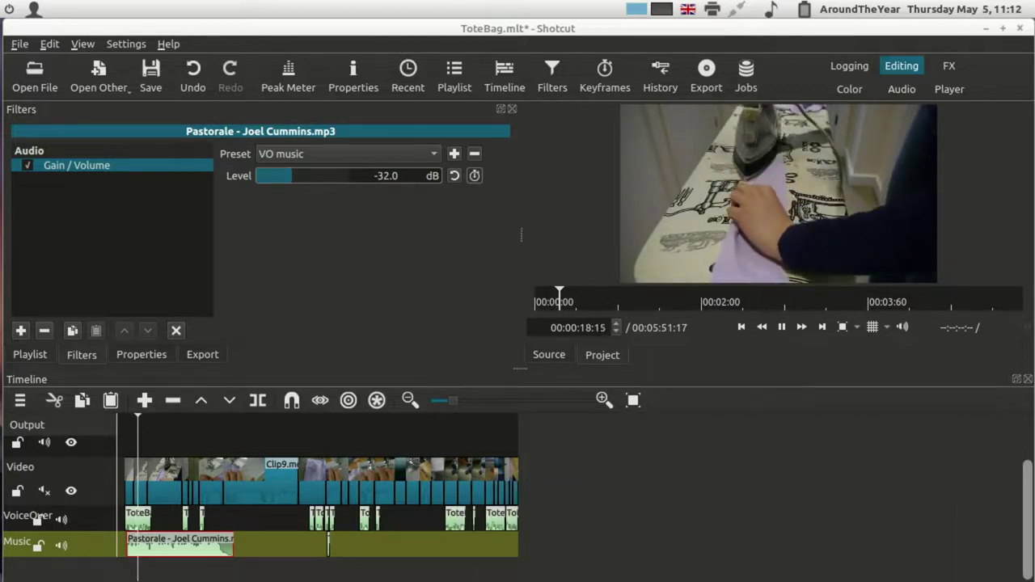
key("space")
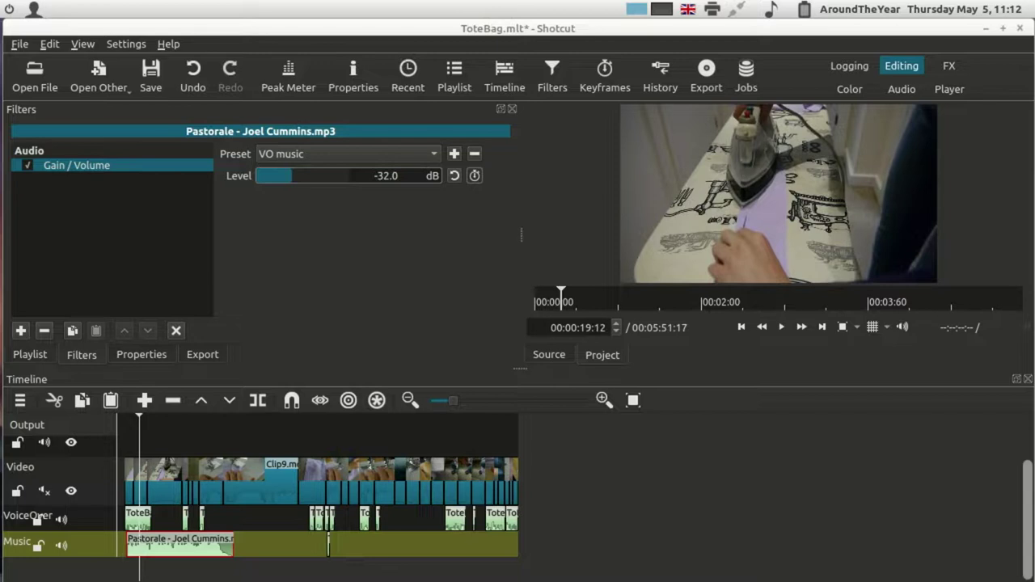
Step: Copy the Pastorale music clip and insert three more copies end to end after it on the Music track
right_click(177, 543)
left_click(234, 456)
left_click(233, 422)
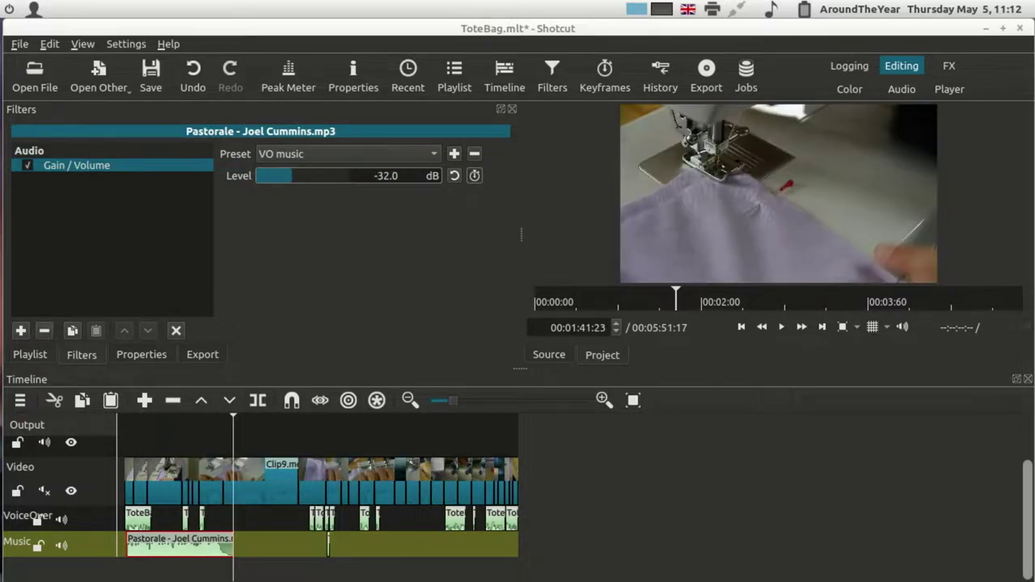
key("ctrl+v")
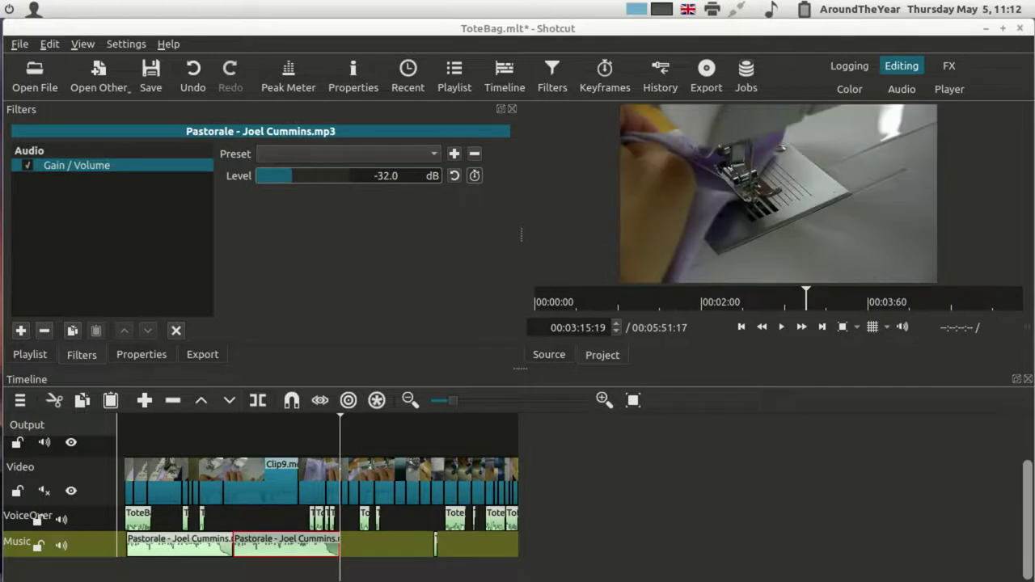
key("ctrl+v")
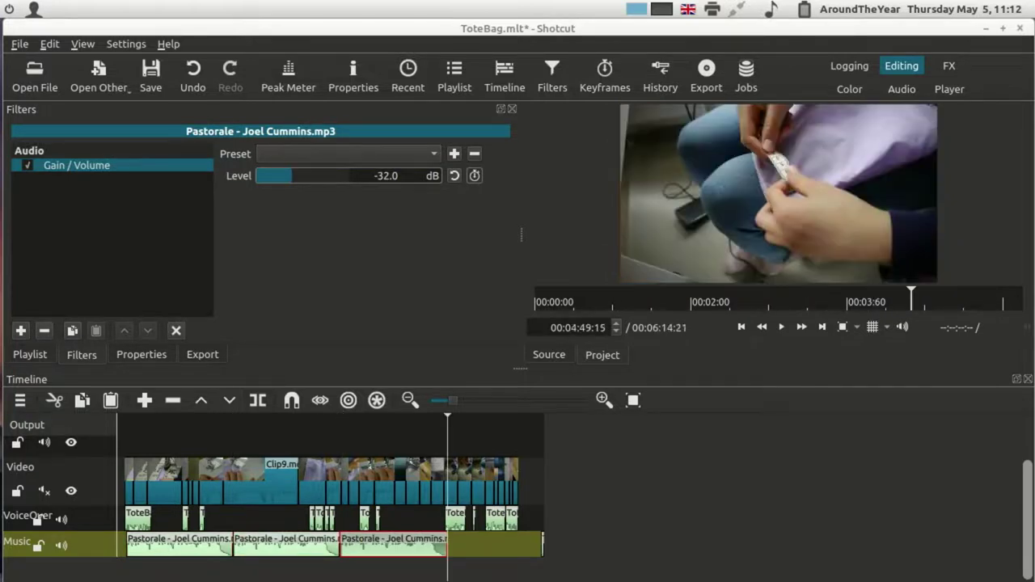
key("ctrl+v")
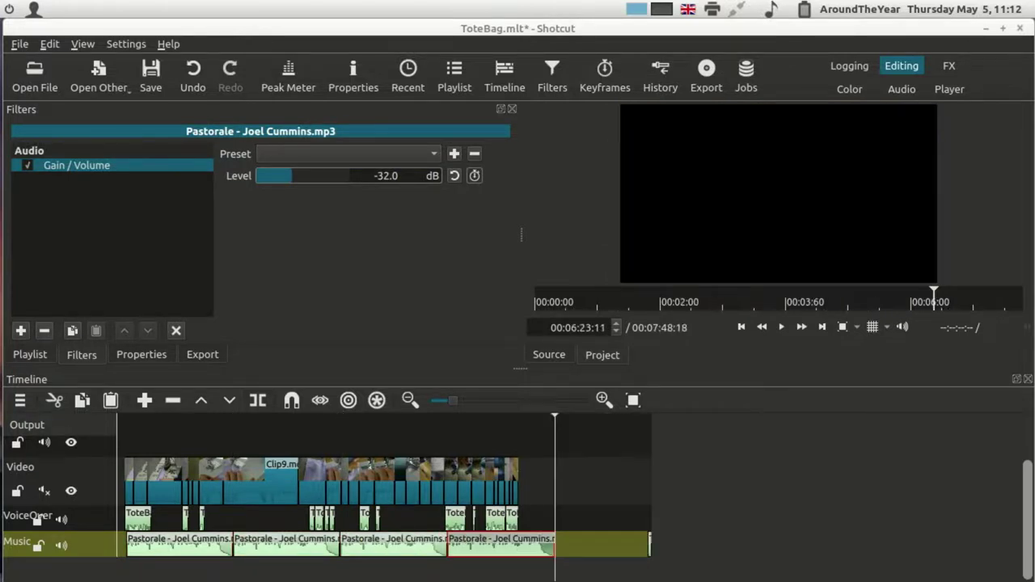
Step: Split the first Pastorale clip at 00:01:32:18 and ripple-delete its fading end so the next copy closes the gap
left_click(211, 420)
key("space")
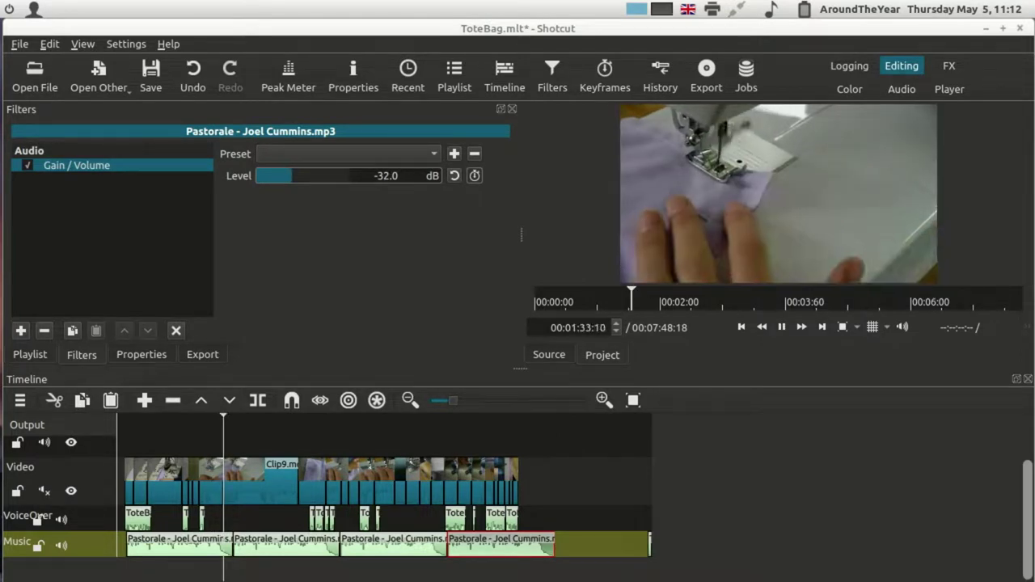
key("space")
key("Page_Up")
key("s")
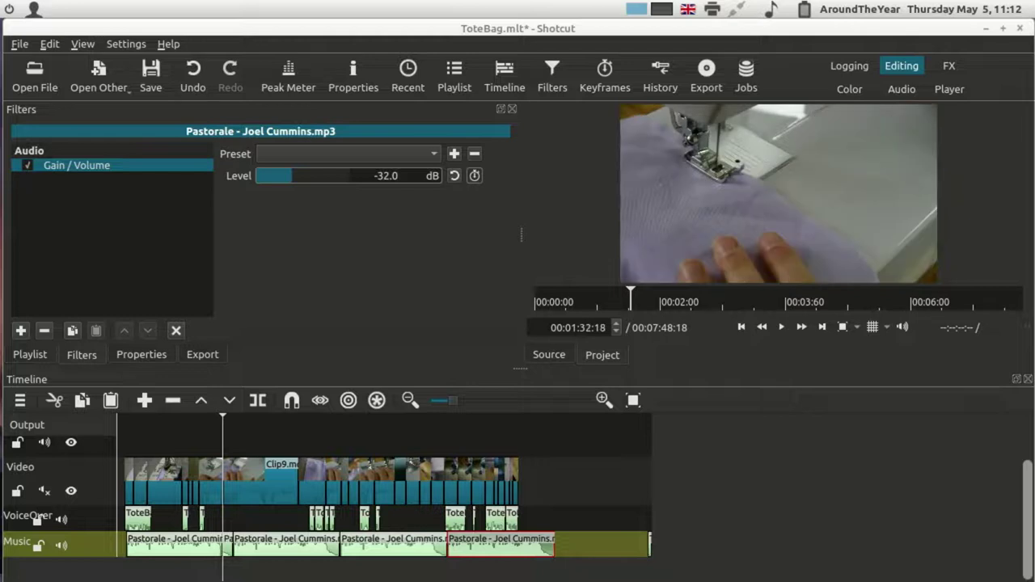
key("Right")
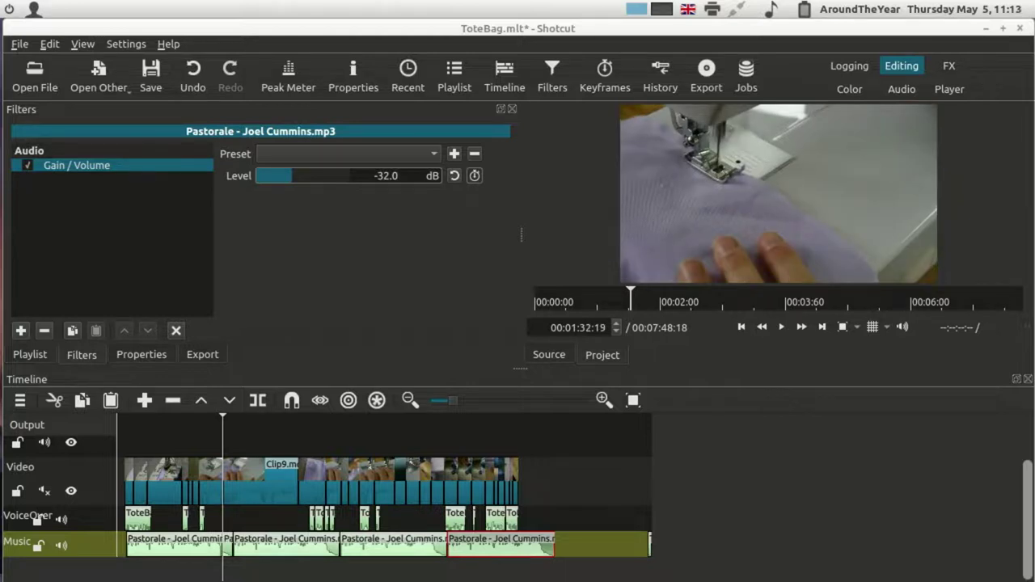
key("Delete")
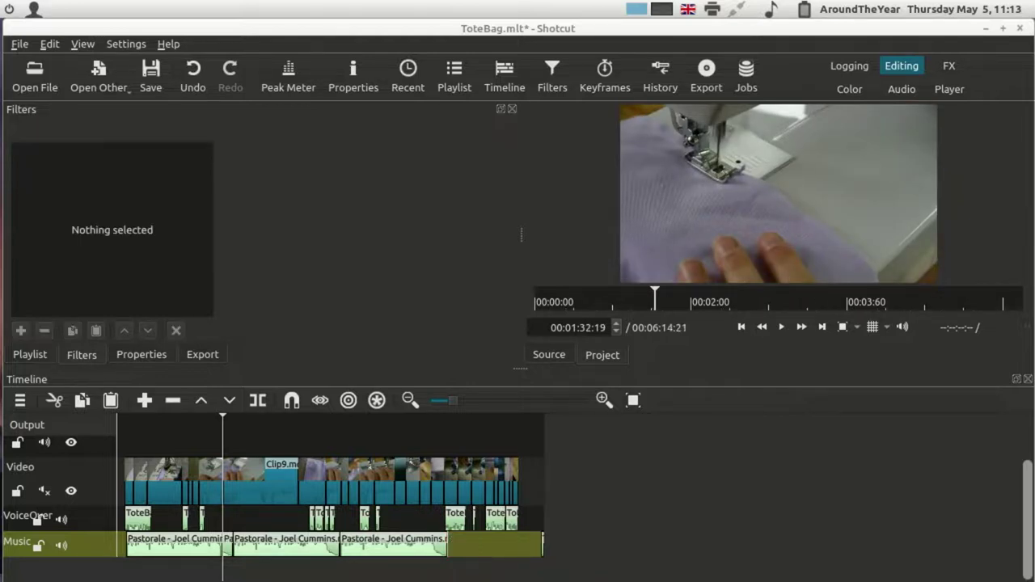
key("ctrl+z")
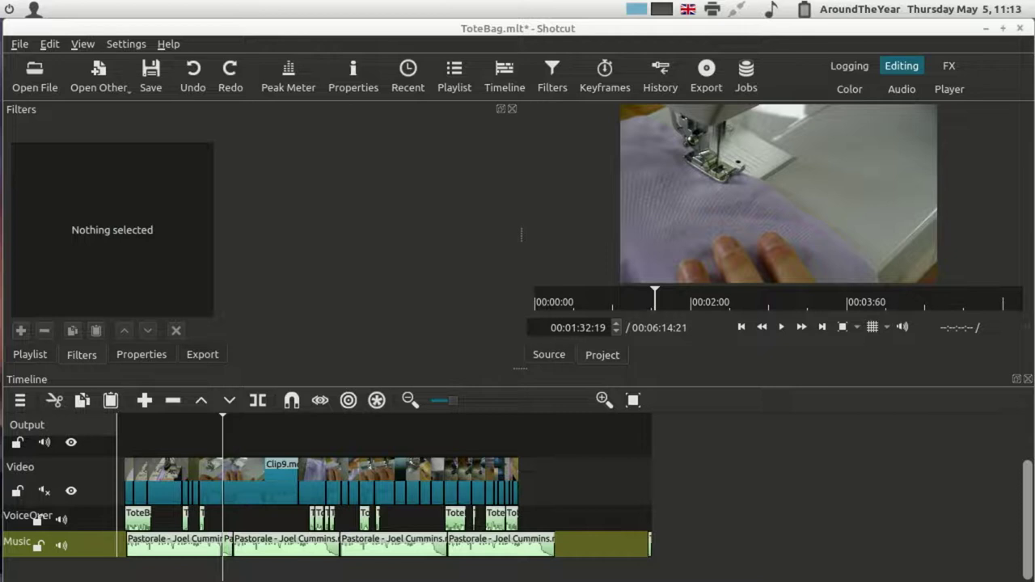
left_click(227, 544)
key("x")
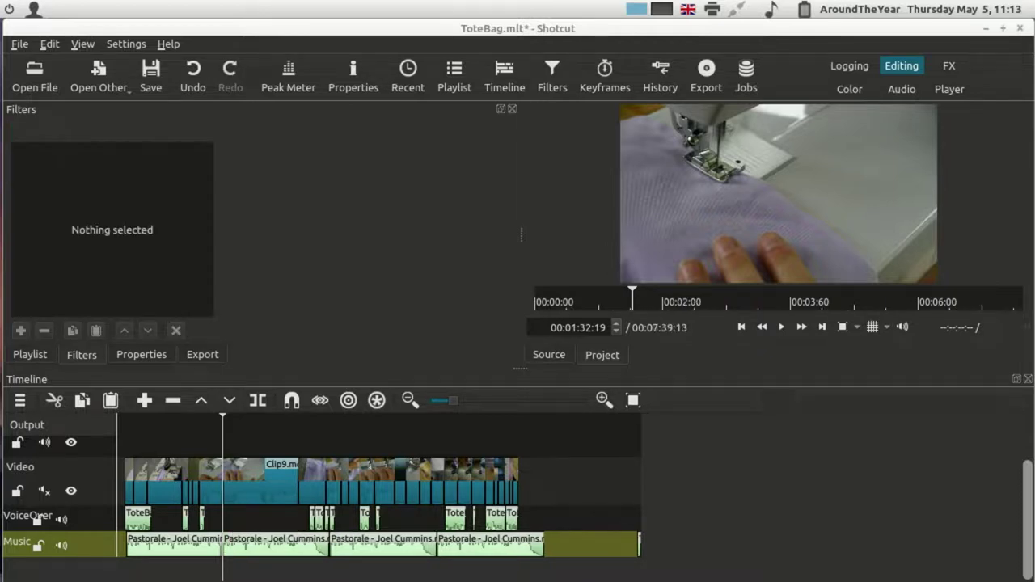
Step: Trim the fading ends off the second and third Pastorale clips so that the copies join directly
left_click(317, 420)
key("space")
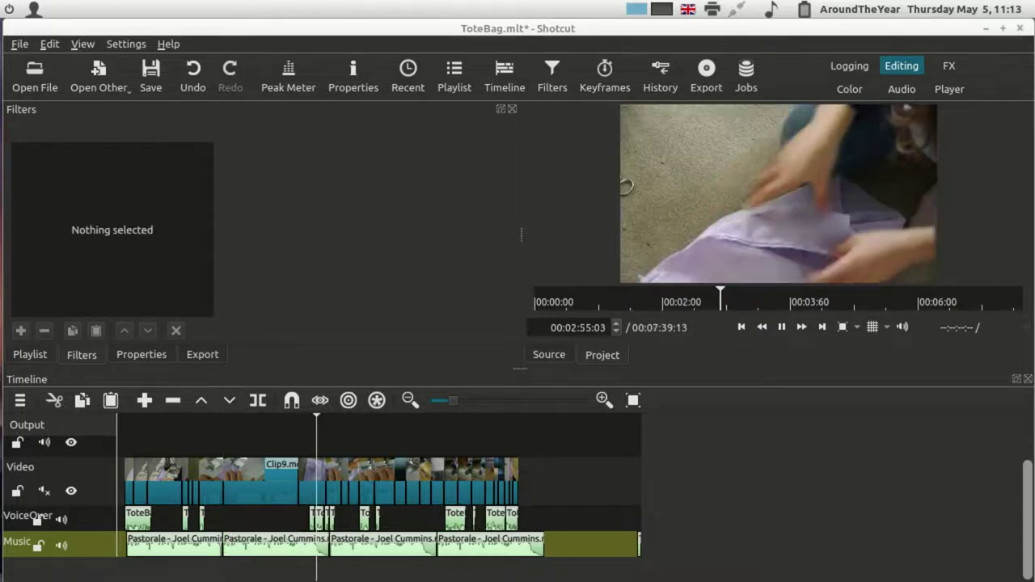
key("space")
key("s")
key("Right")
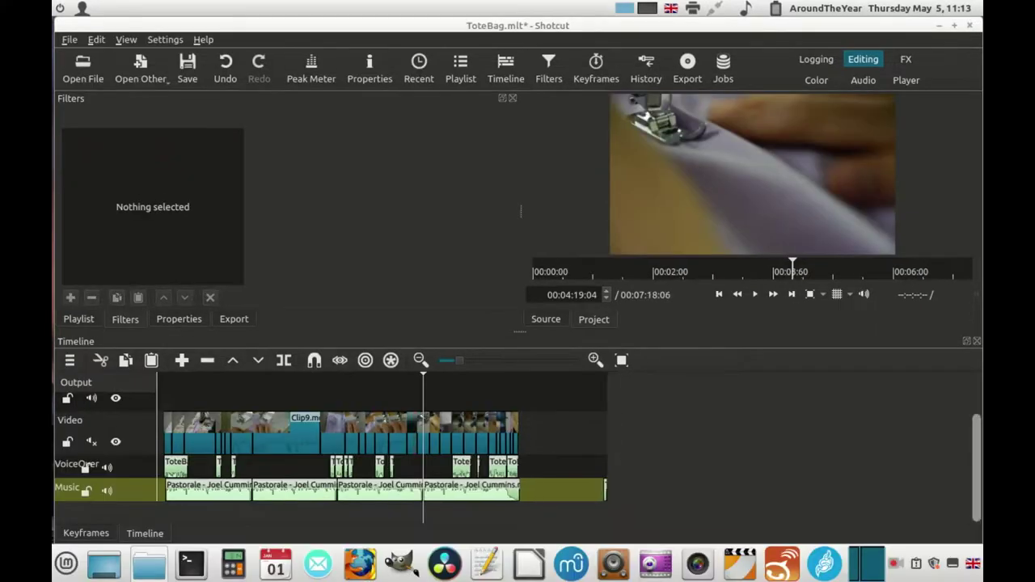
Step: Play the music around the join between the second and third Pastorale clips
left_click(346, 388)
key("space")
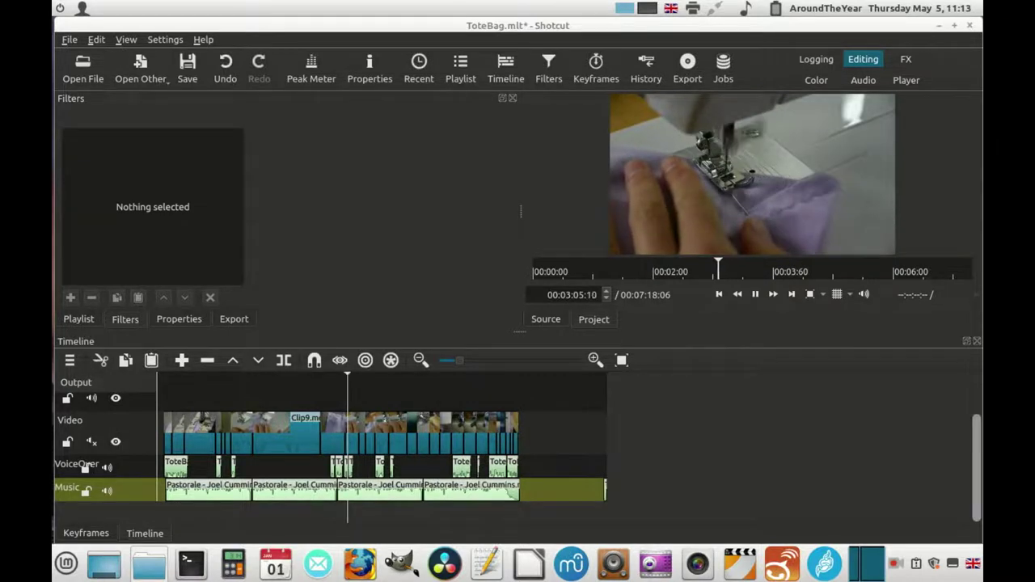
key("space")
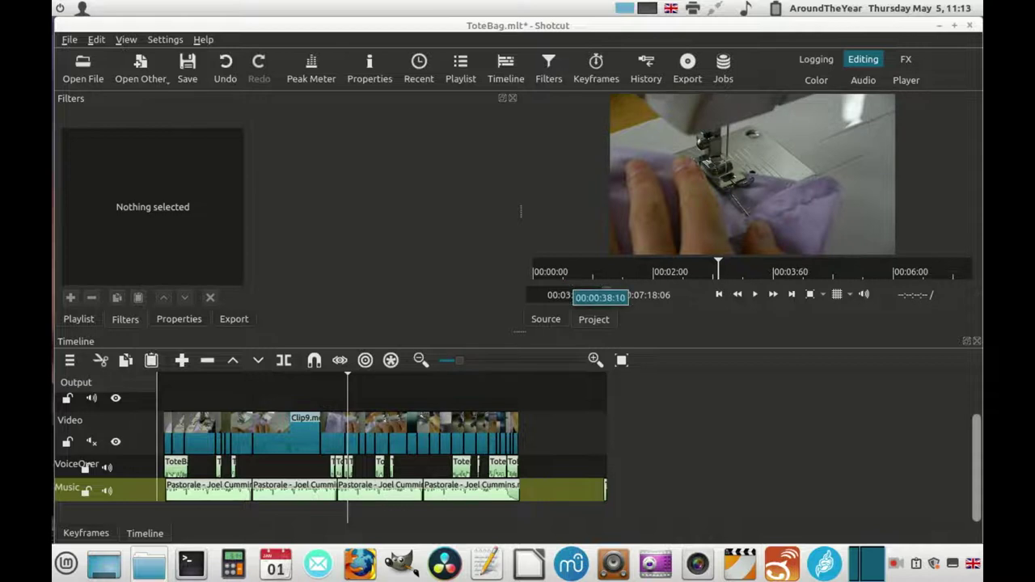
Step: Make the Intro track the current track in the timeline
scroll(330, 457, "up", 1)
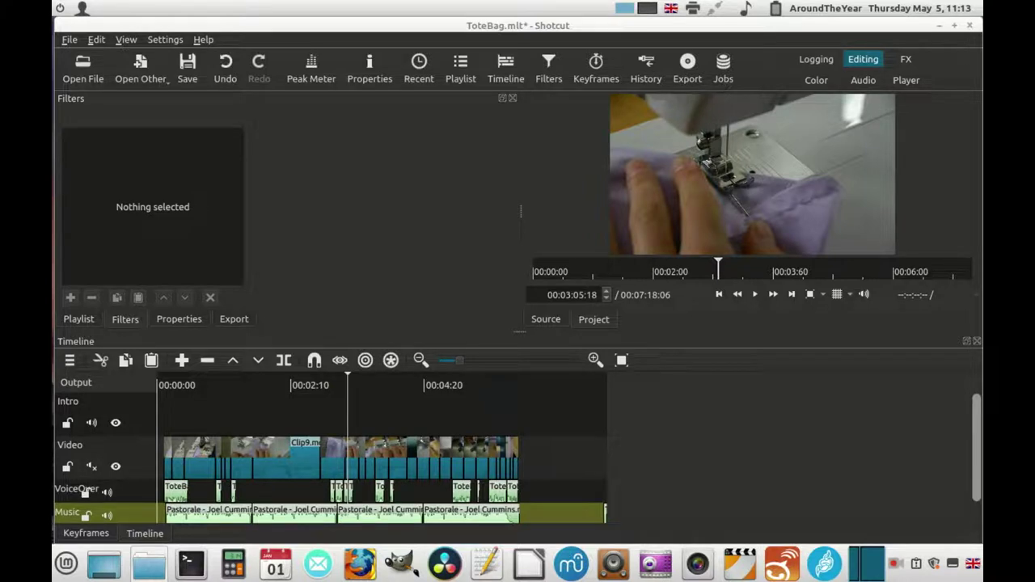
scroll(330, 453, "down", 1)
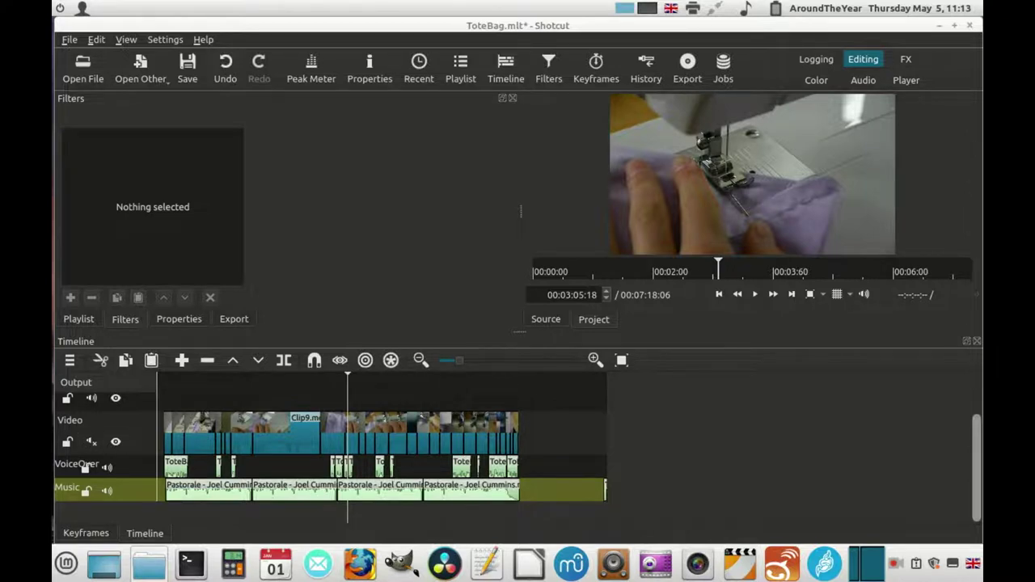
key("End")
scroll(85, 468, "up", 1)
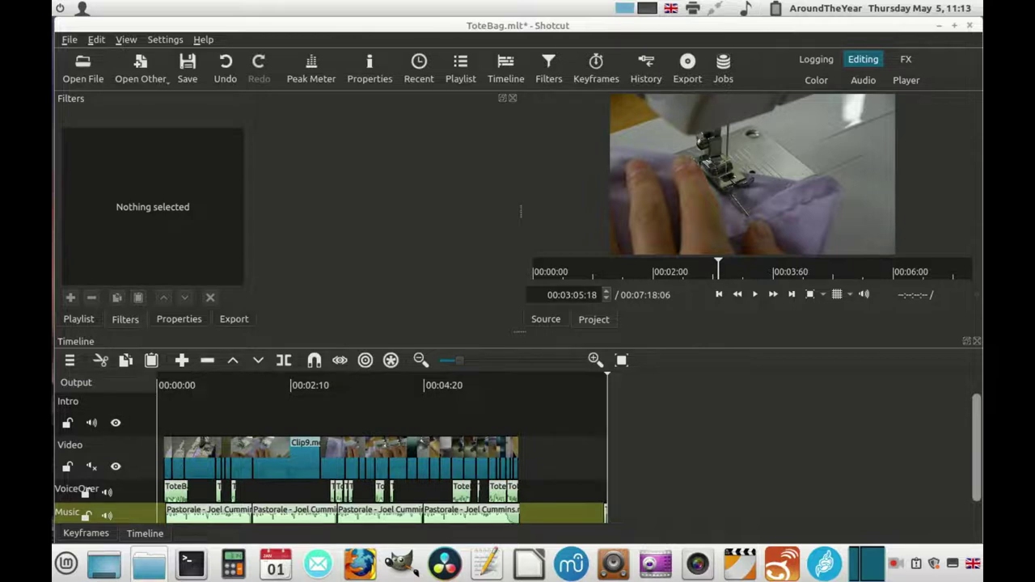
left_click(97, 409)
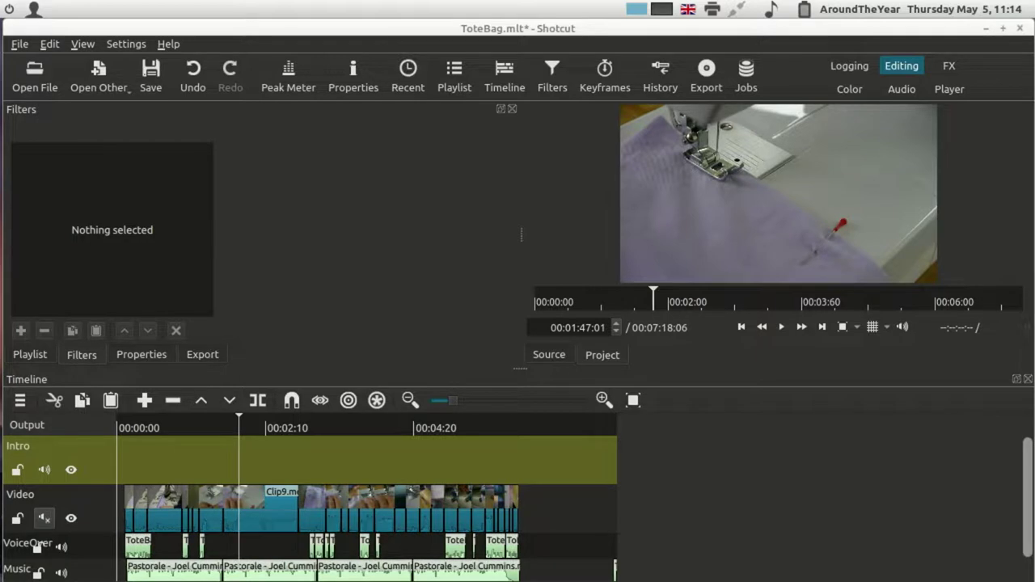
Step: Play the timeline from about 00:01:47 with the Video track's sound muted
left_click(44, 518)
key("space")
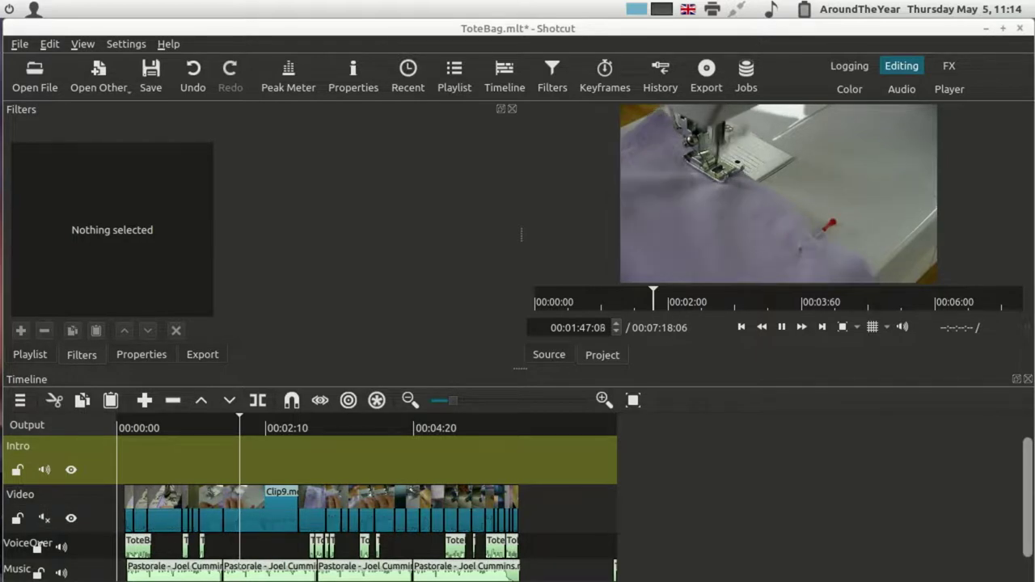
key("space")
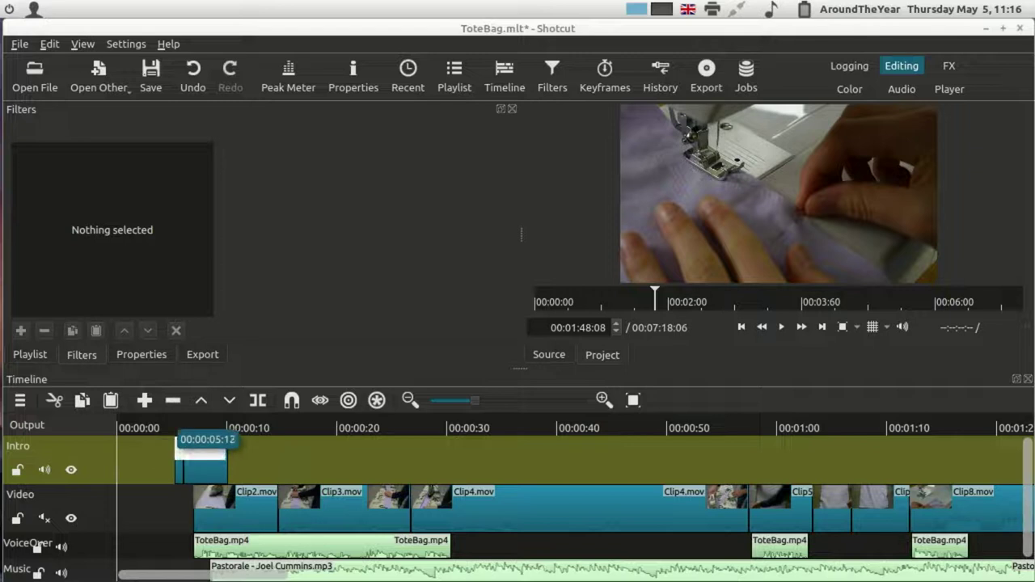
Step: Play the AroundTheYear intro animation on the Intro track from 00:00:05:17
left_click(179, 453)
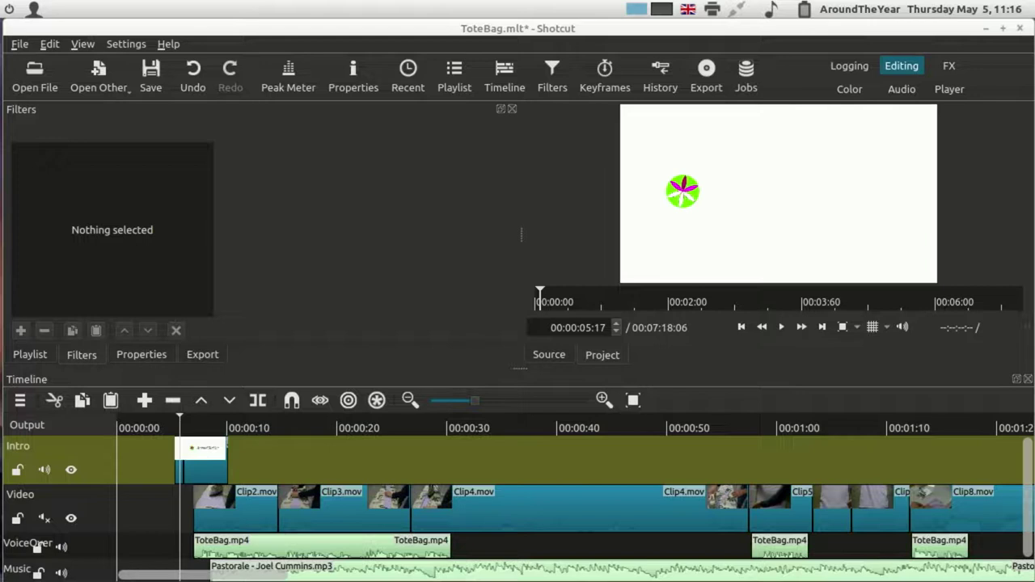
key("space")
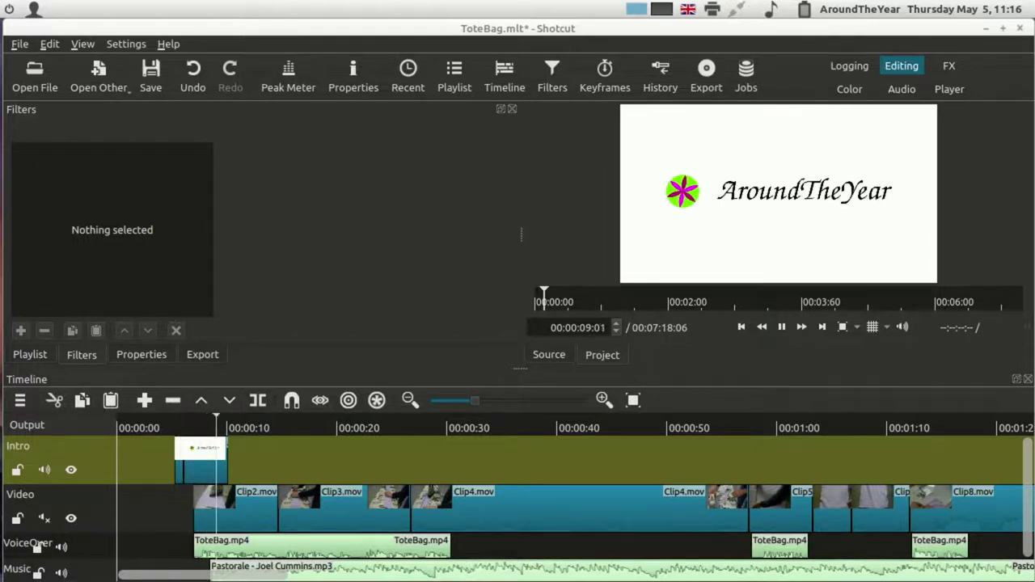
key("space")
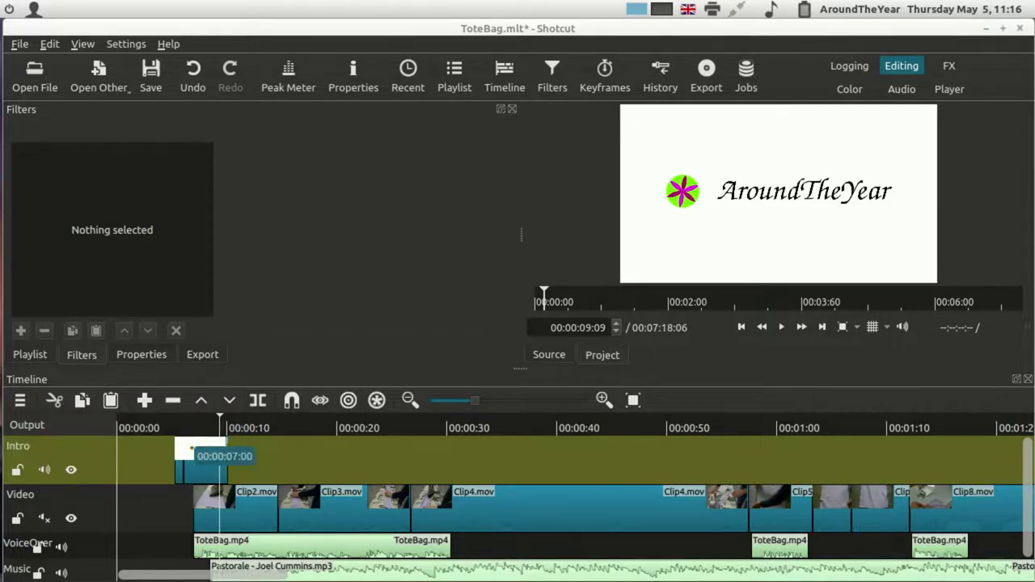
Step: Split the AroundTheYear intro clip at 00:00:06:22 and delete the part that overlaps Clip2.mov
key("Up")
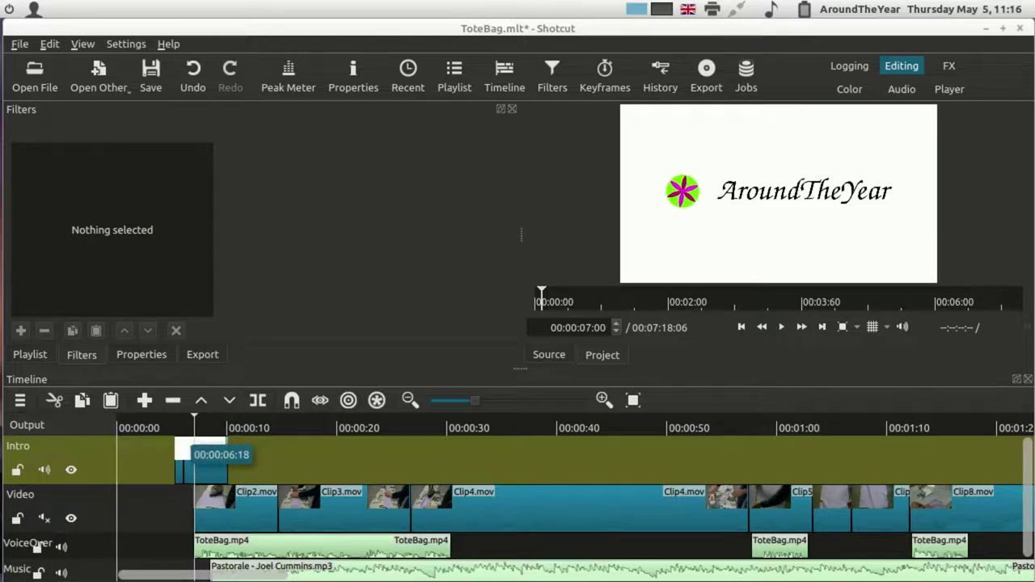
left_click(186, 429)
key("space")
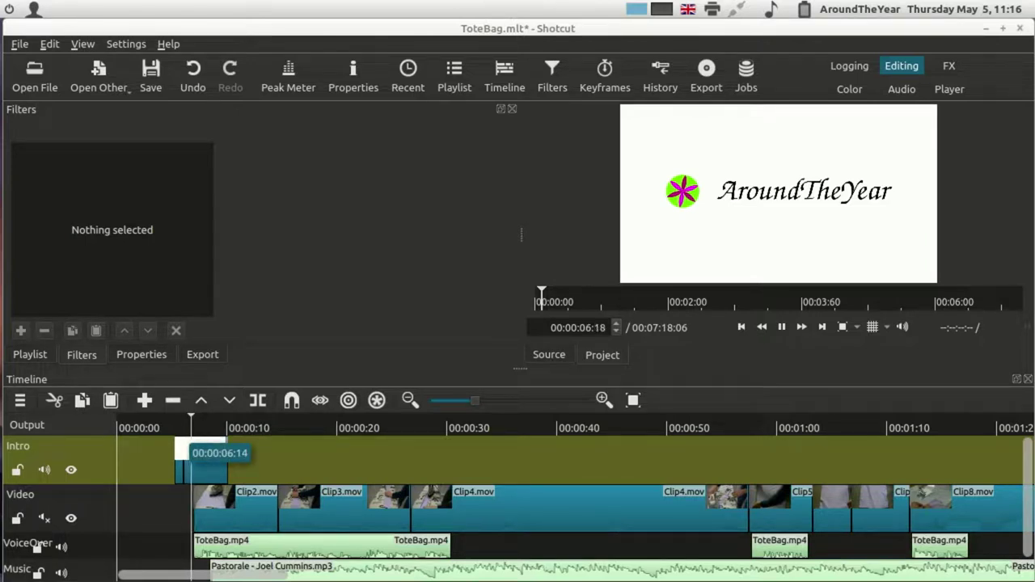
key("space")
key("s")
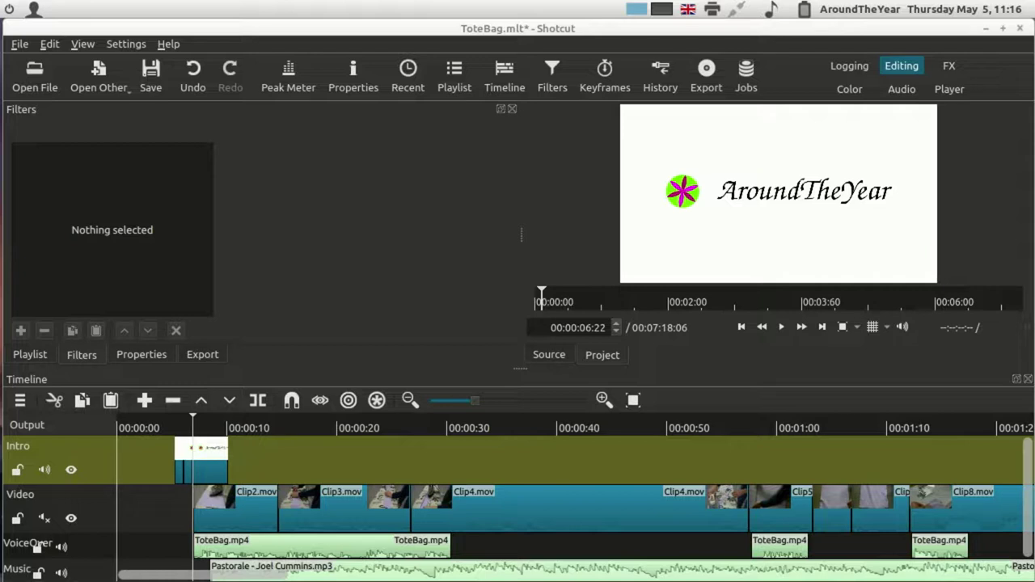
left_click(211, 471)
key("s")
key("Delete")
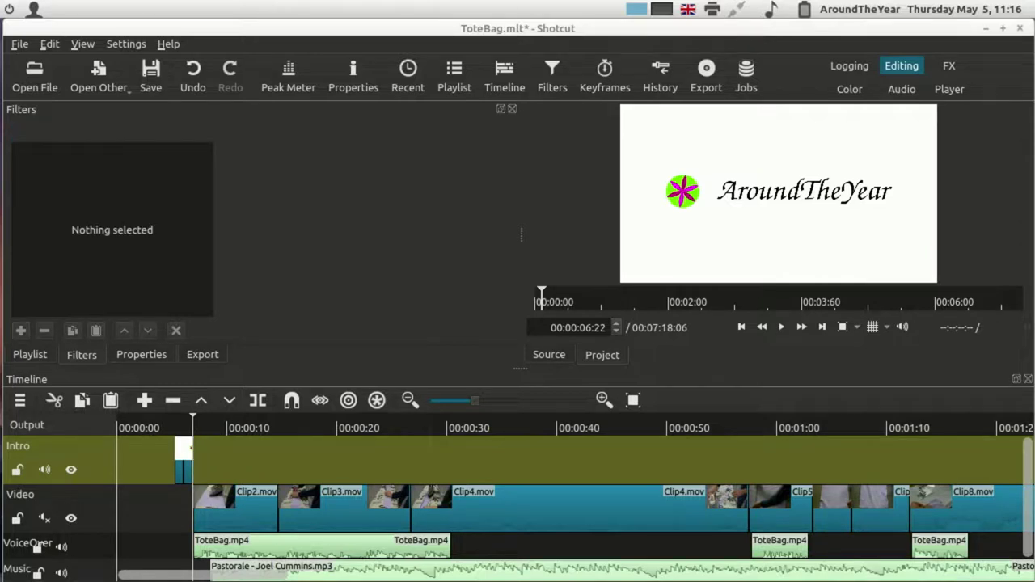
Step: Play the shortened intro through its change into the first video clip
left_click(175, 429)
key("space")
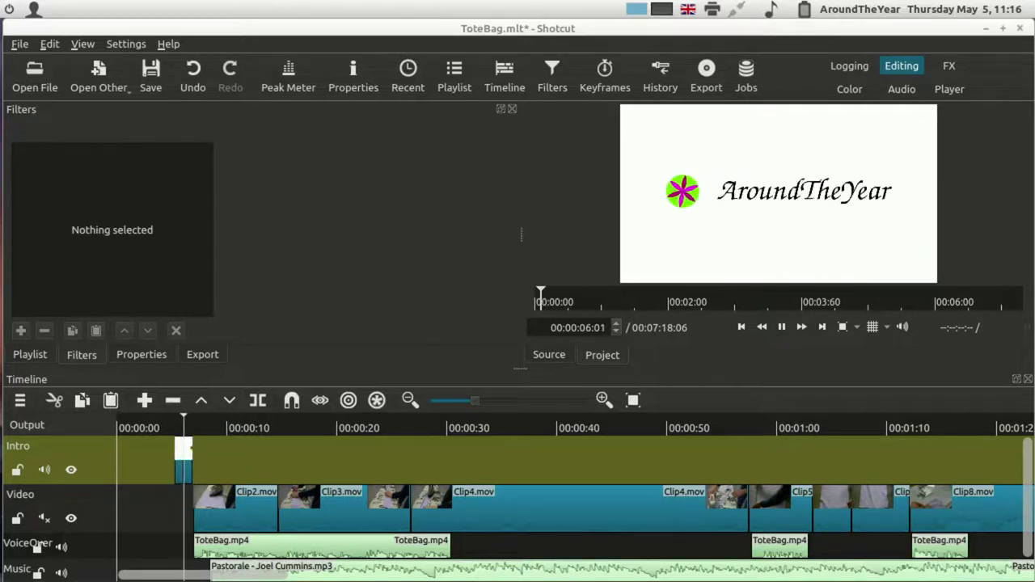
key("space")
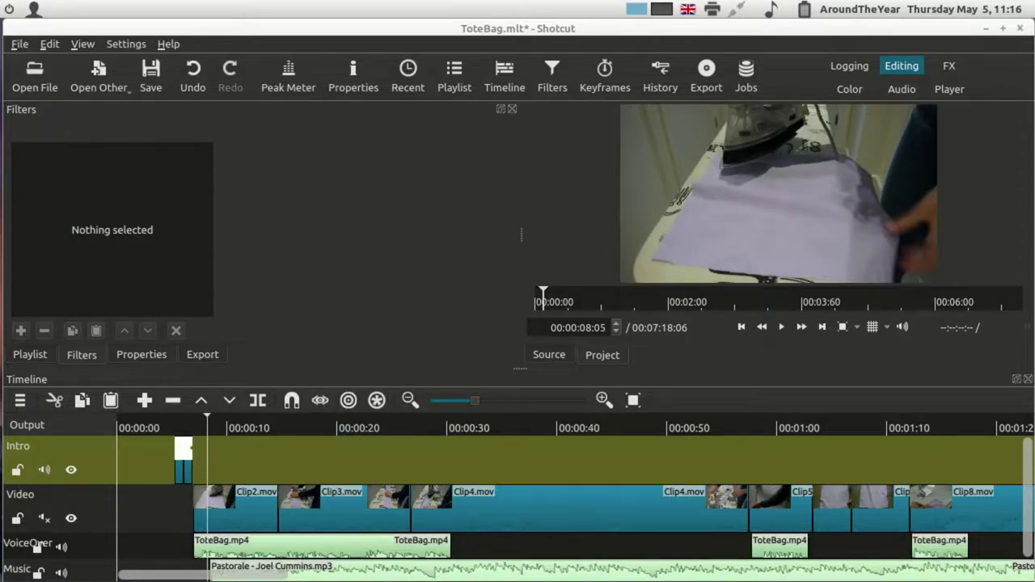
Step: Turn on rippling across all tracks for the timeline
mouse_move(202, 575)
left_mouse_down()
mouse_move(287, 574)
mouse_move(202, 574)
left_mouse_up()
left_click(377, 400)
left_click(153, 427)
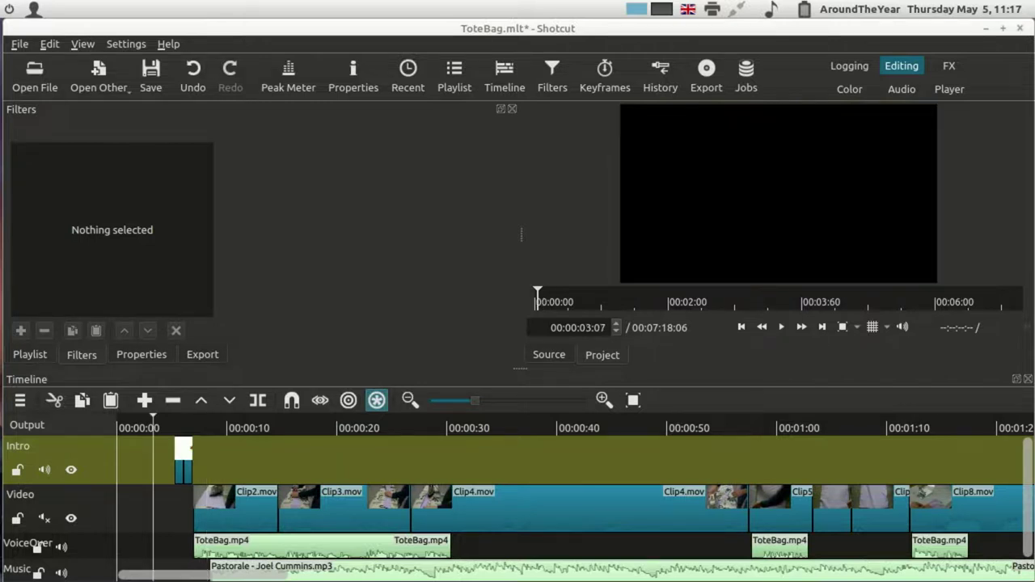
Step: Try inserting Clip48.mov on the Intro track at 00:00:04:22, ahead of the intro animation, and undo the insertion
key("ctrl+4")
scroll(259, 220, "down", 3)
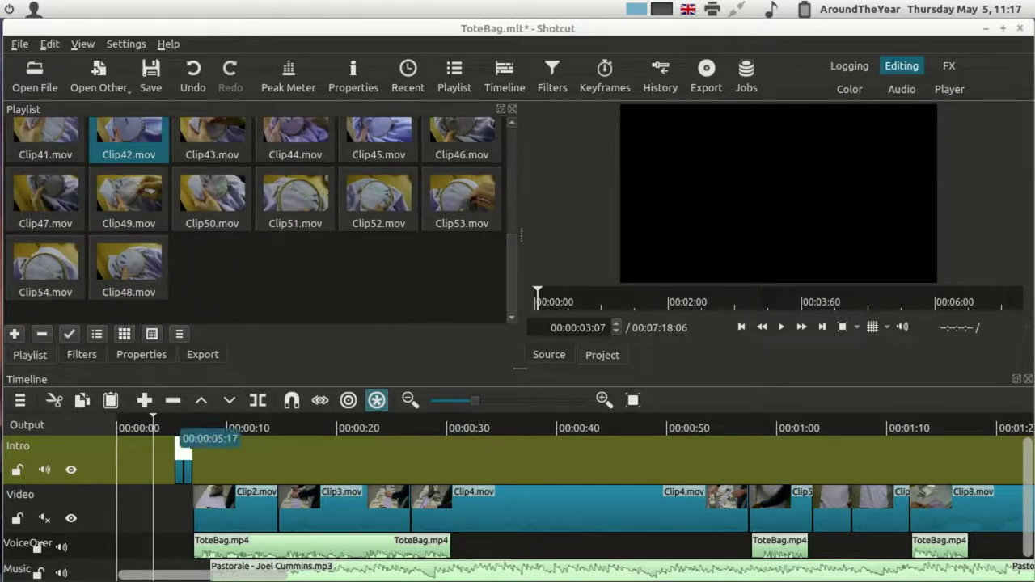
left_click(171, 427)
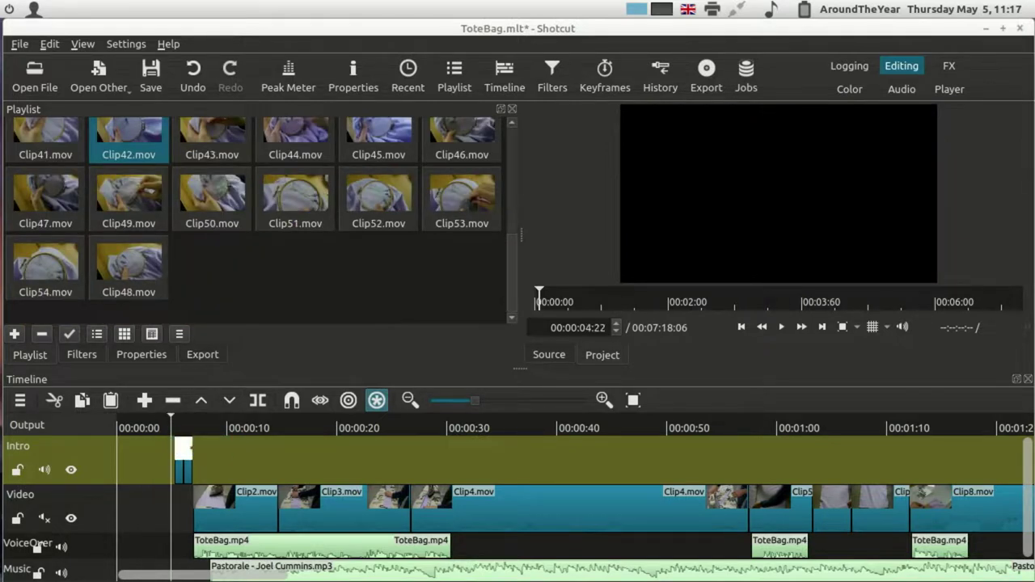
double_click(128, 263)
key("space")
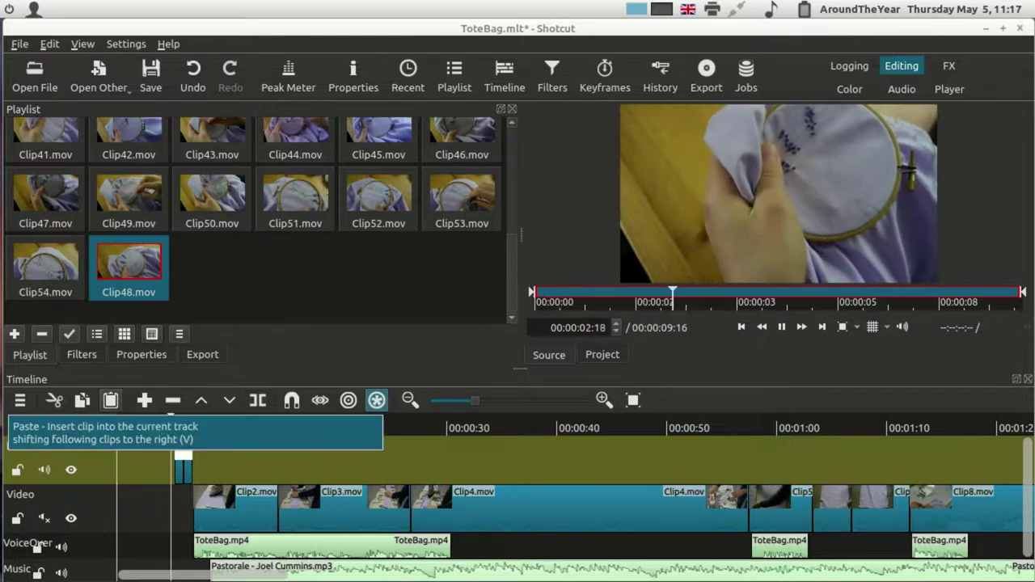
left_click(111, 400)
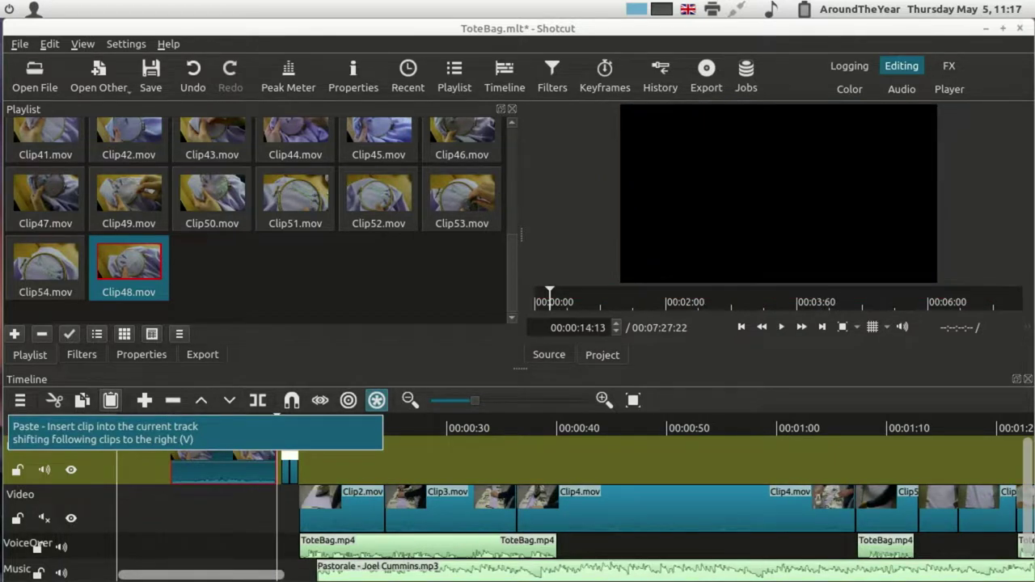
key("ctrl+z")
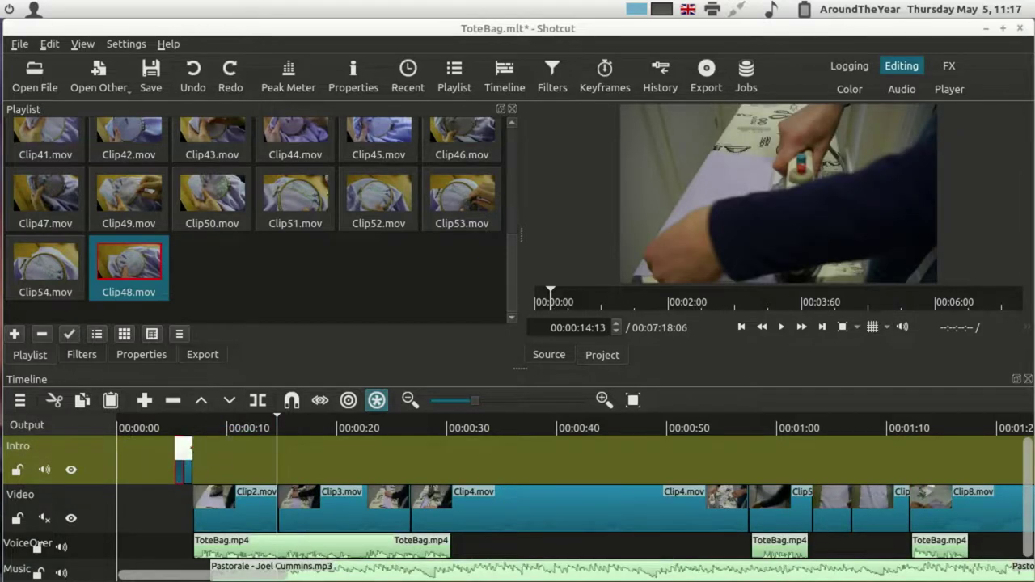
left_click(164, 427)
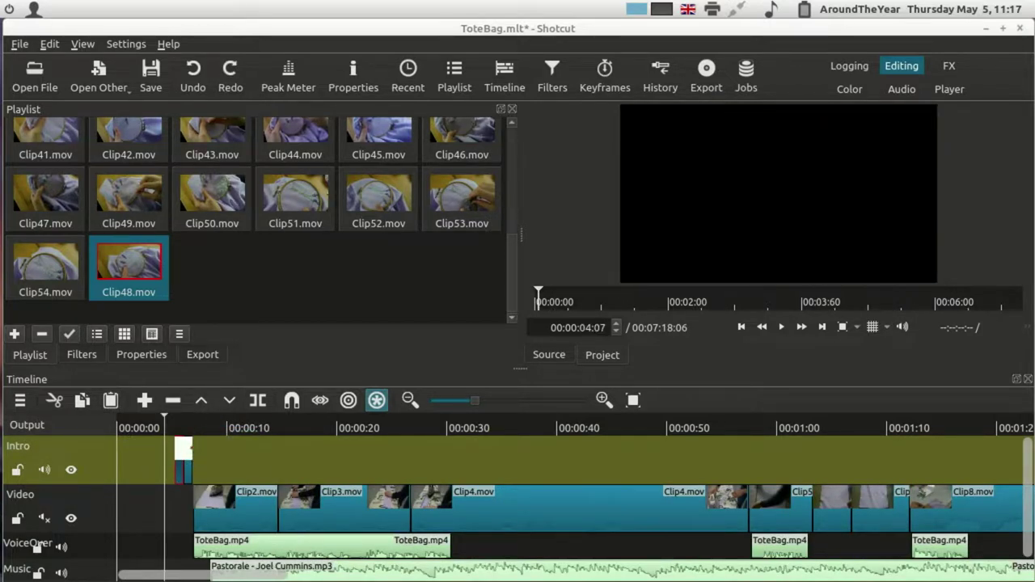
left_click(276, 427)
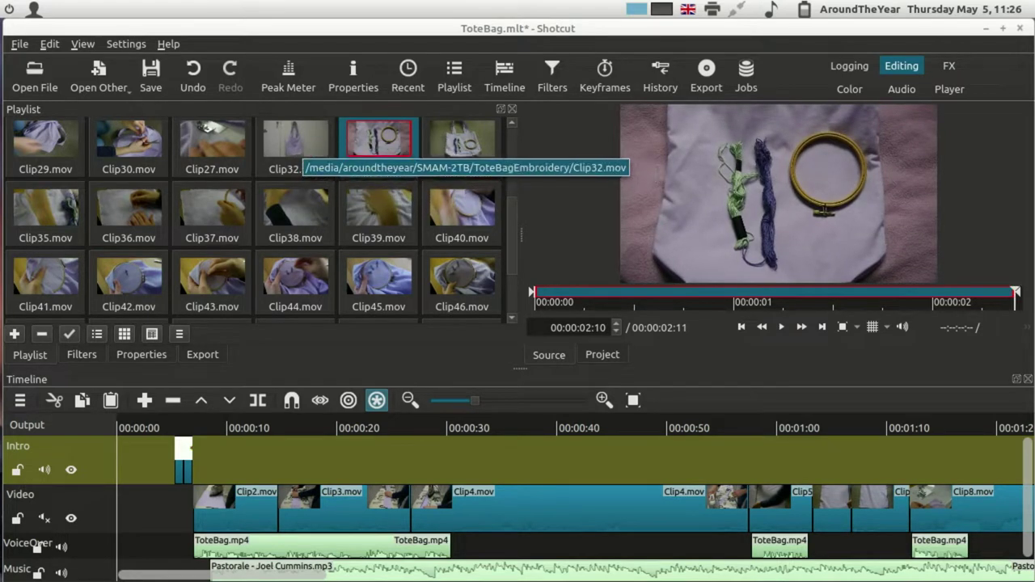
Step: Open Clip32.mov from the playlist in the source player and set its In point at 00:00:01:13
double_click(296, 141)
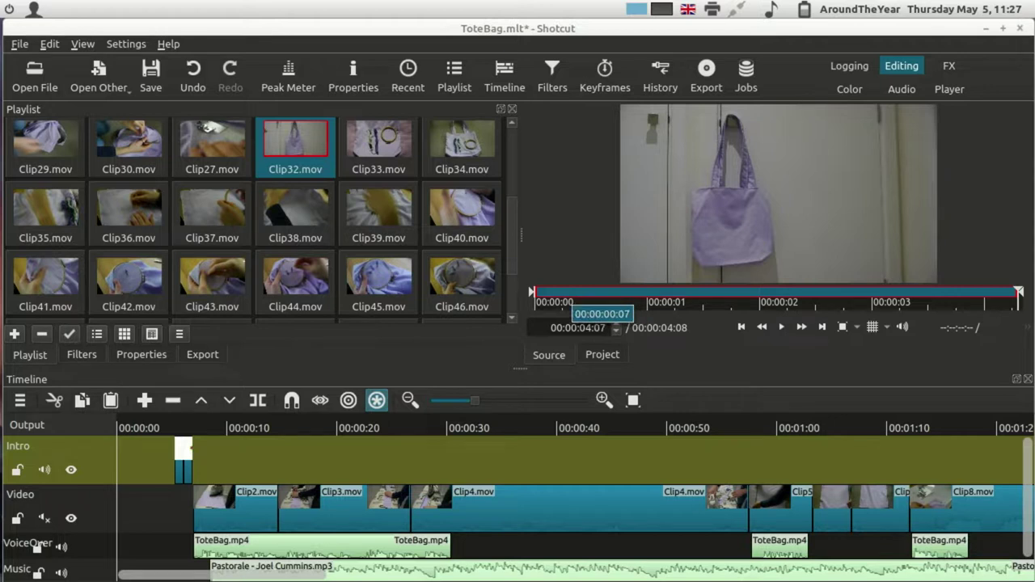
left_click(566, 299)
left_click_drag(566, 299, 706, 300)
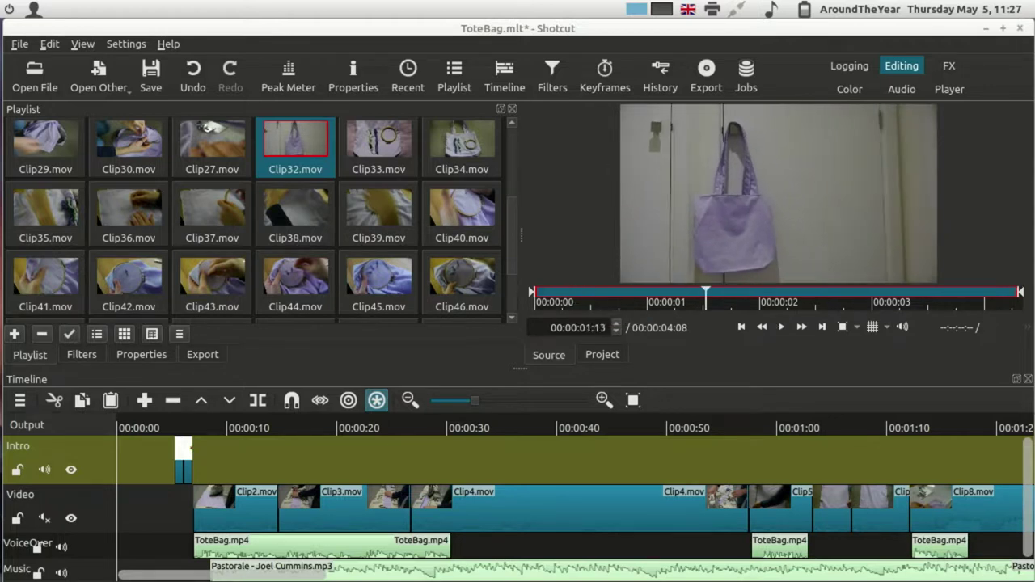
key("i")
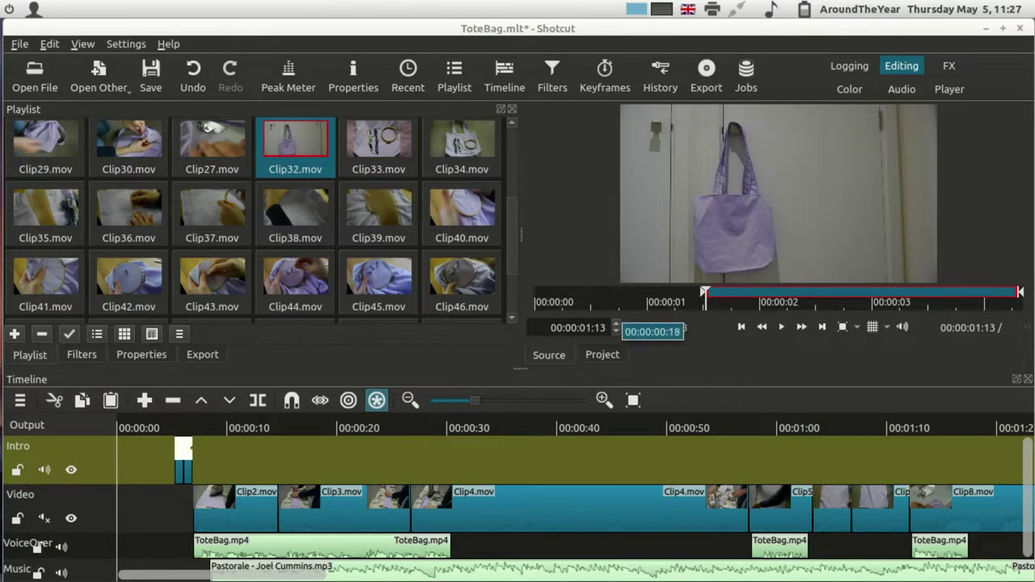
Step: Set the Out point of Clip32.mov at 00:00:03:13 and place the trimmed clip on the Video track ahead of Clip2.mov
key("space")
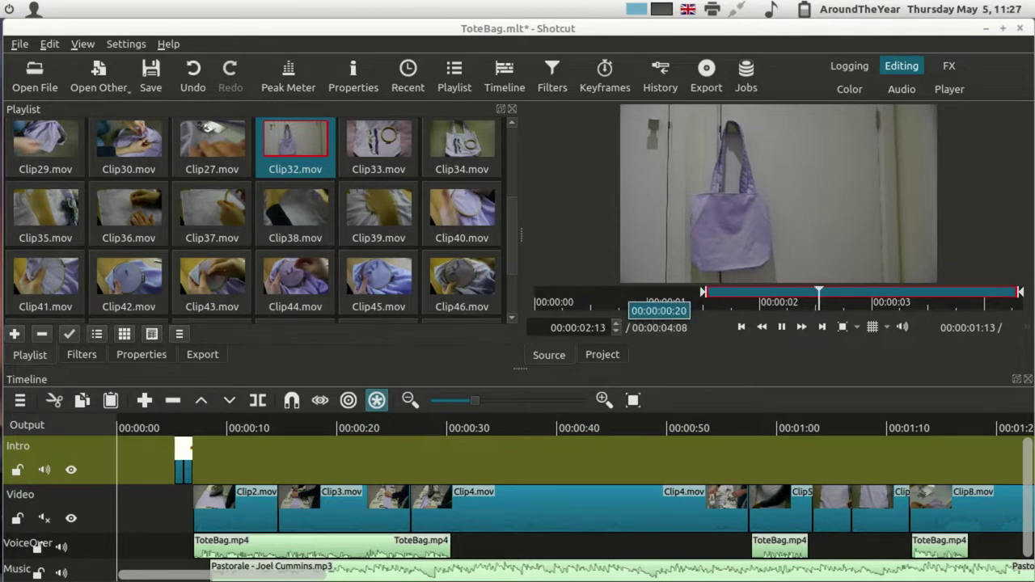
key("space")
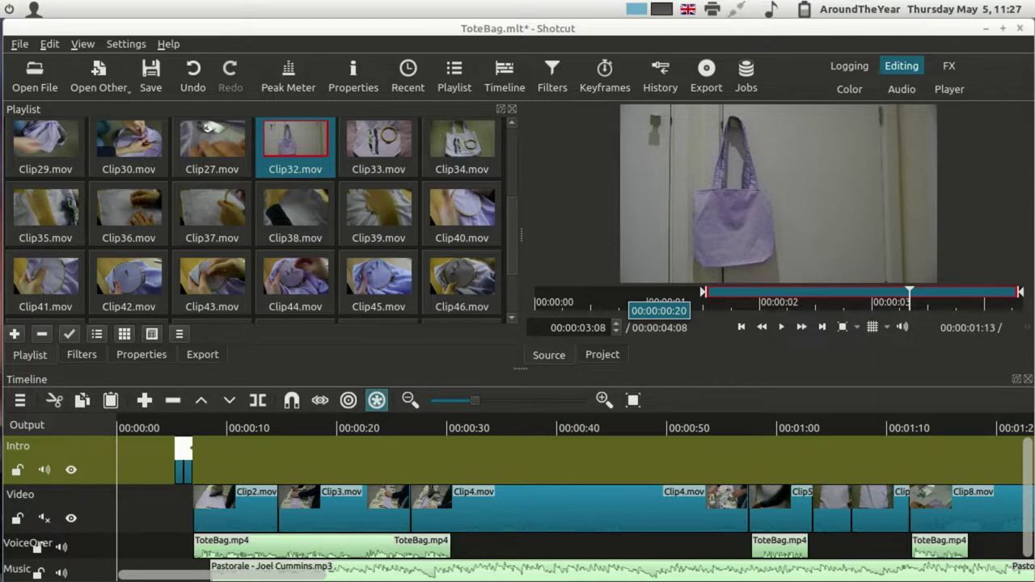
key("Right")
key("Right")
key("Right")
key("Right")
key("Right")
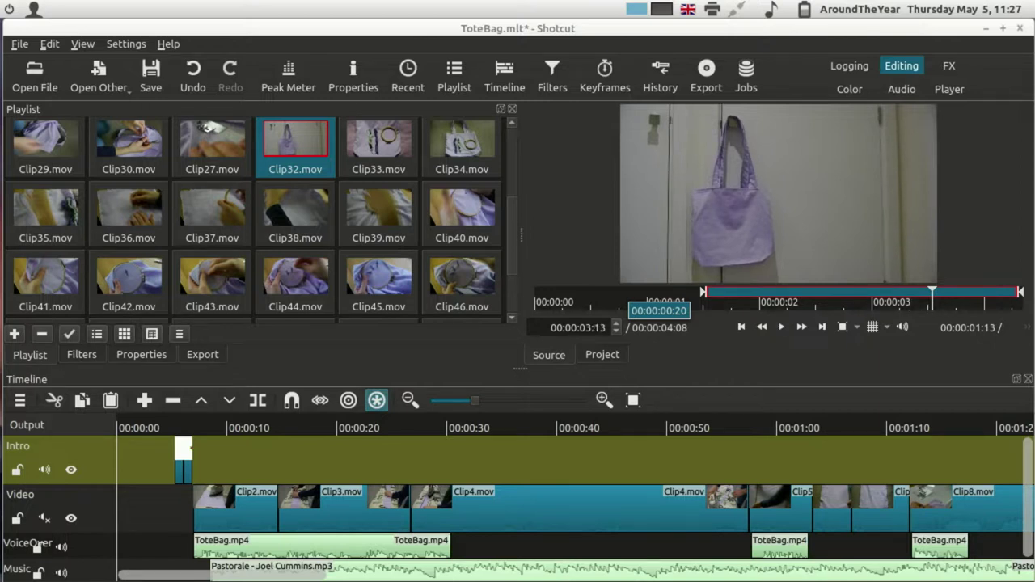
key("o")
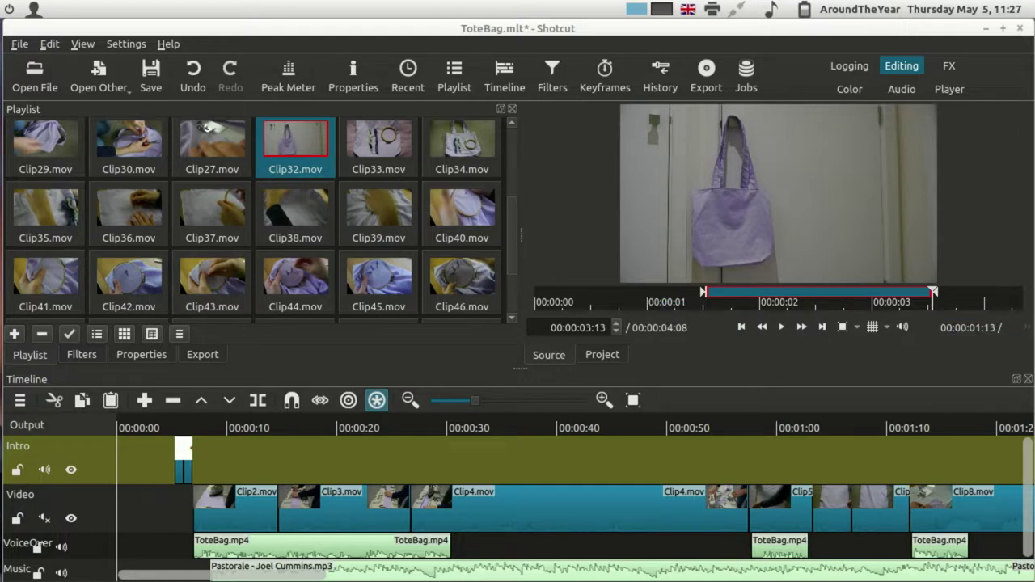
left_click_drag(778, 193, 174, 518)
key("space")
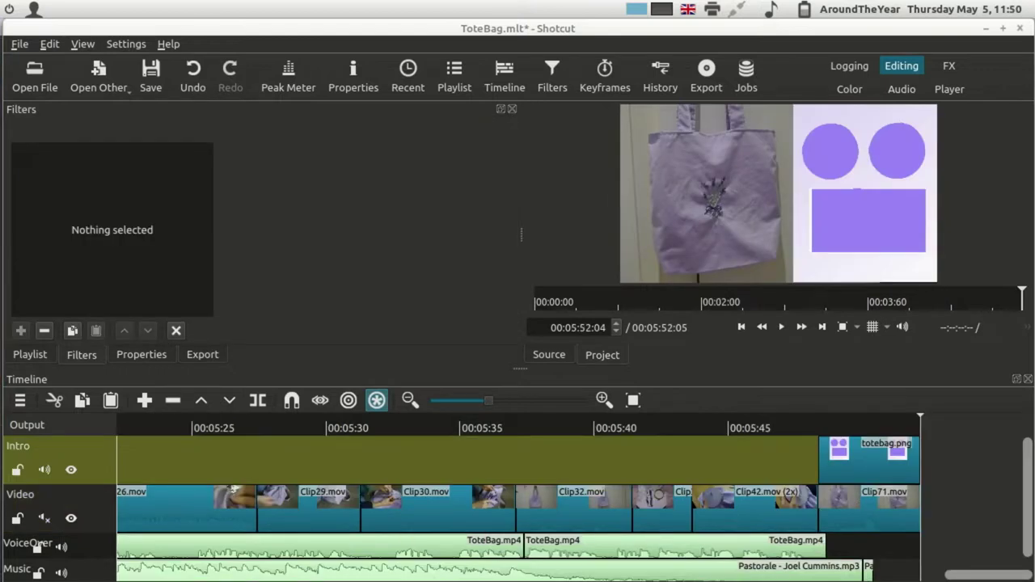
Step: Choose the YouTube export preset and export the finished timeline as ToteBag.mp4 in the home folder
key("ctrl+e")
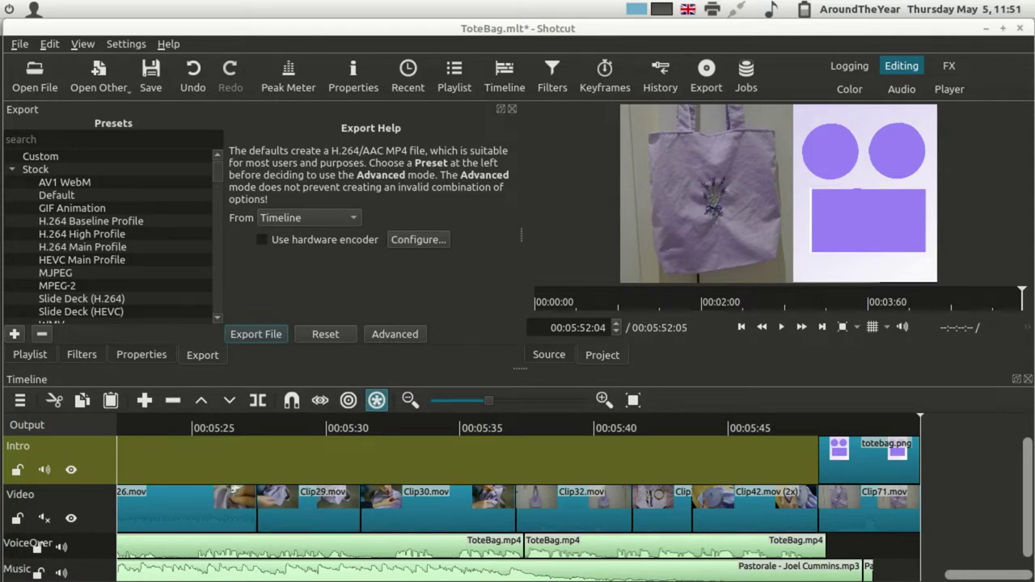
scroll(113, 235, "down", 3)
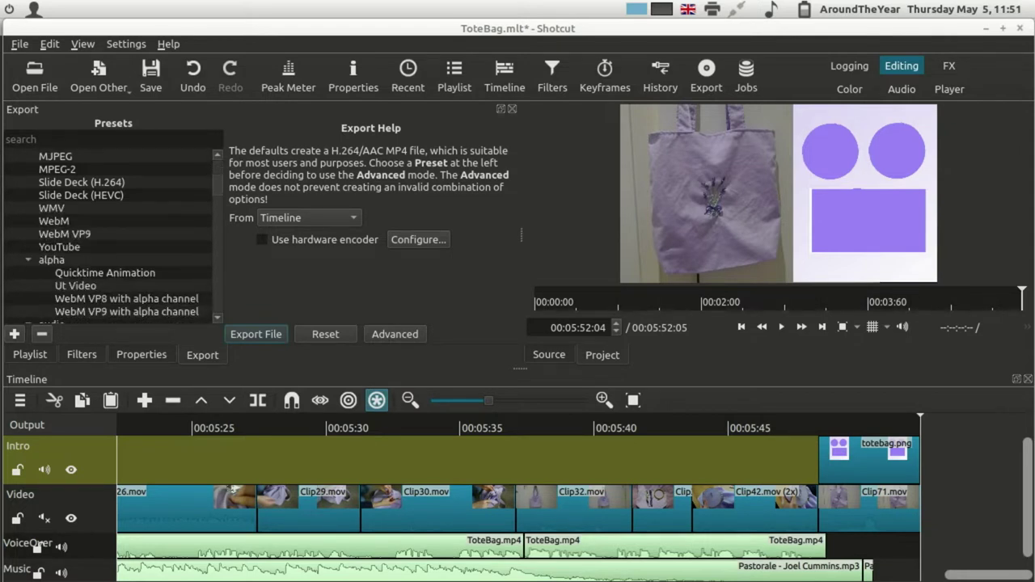
scroll(113, 235, "up", 3)
scroll(113, 235, "down", 2)
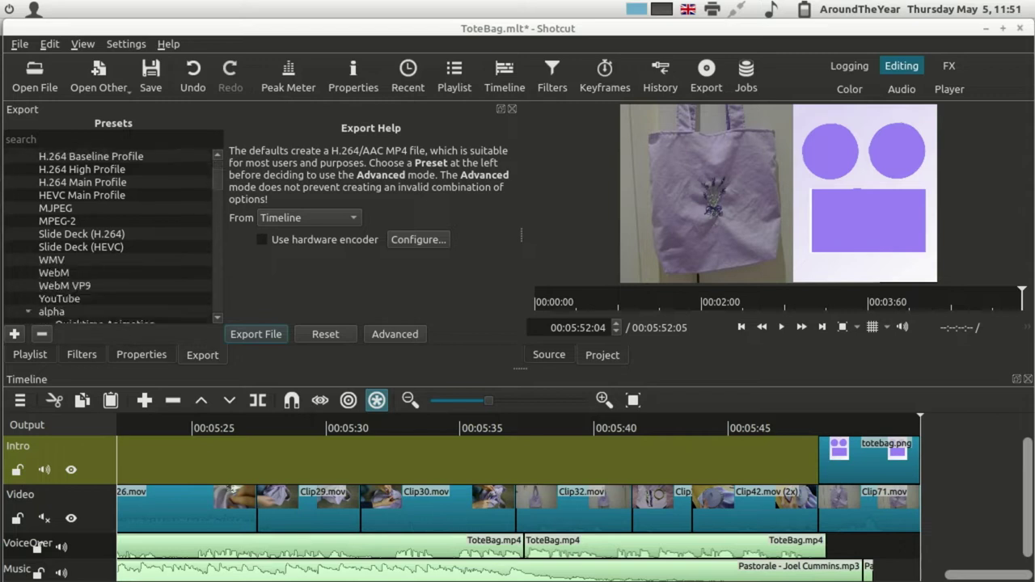
scroll(113, 235, "down", 2)
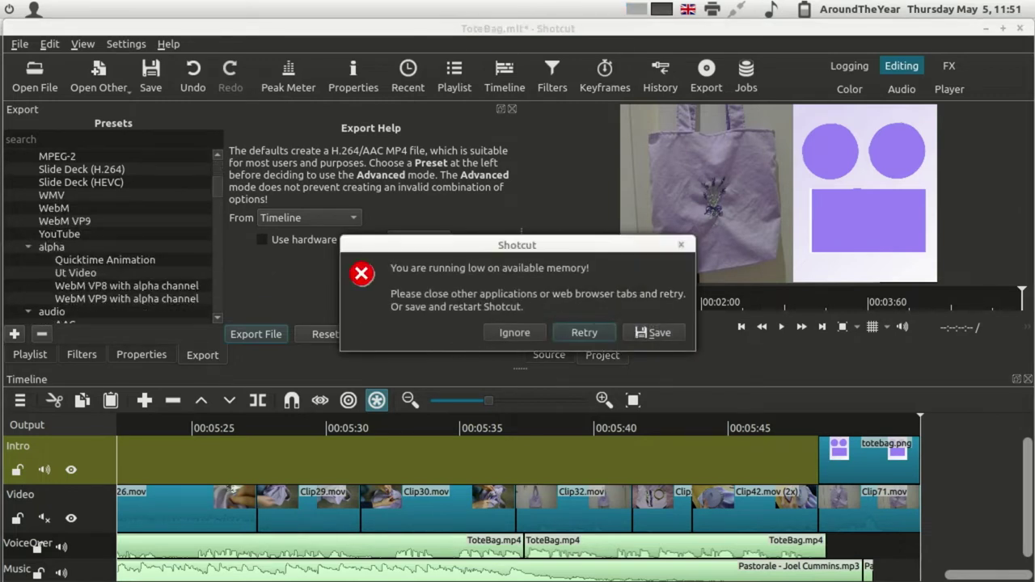
key("Return")
scroll(113, 234, "down", 1)
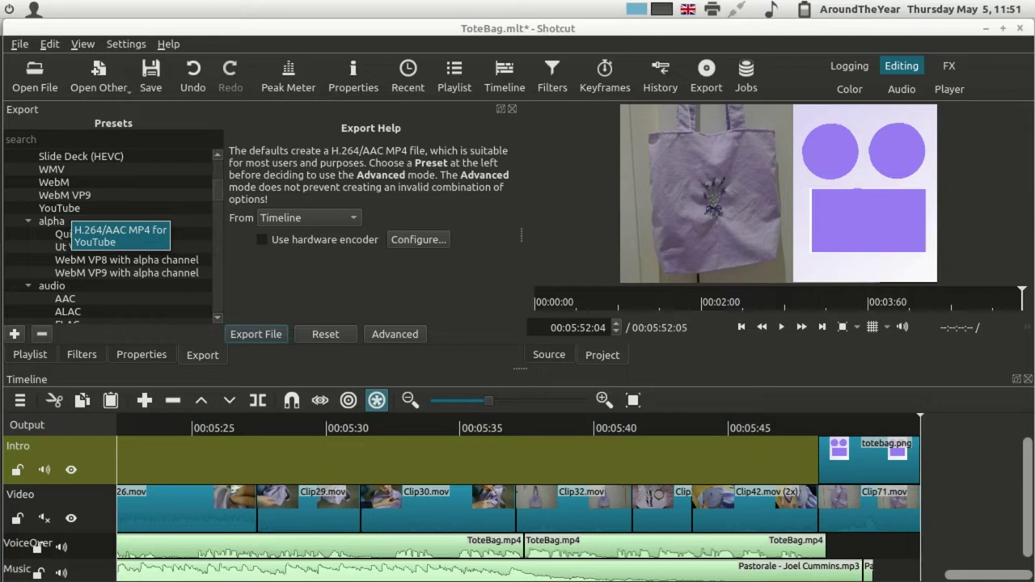
left_click(70, 196)
left_click(59, 208)
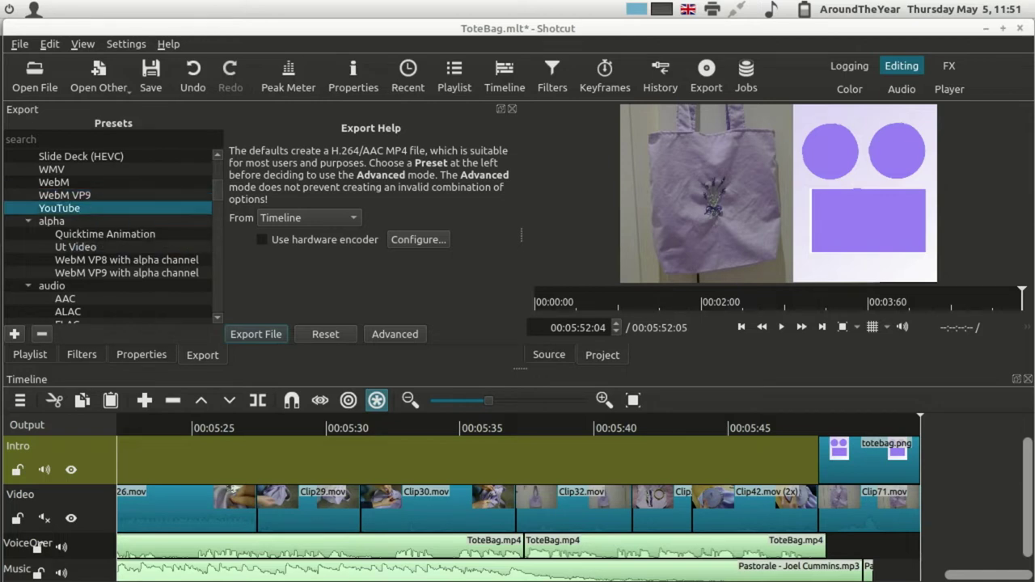
left_click(256, 334)
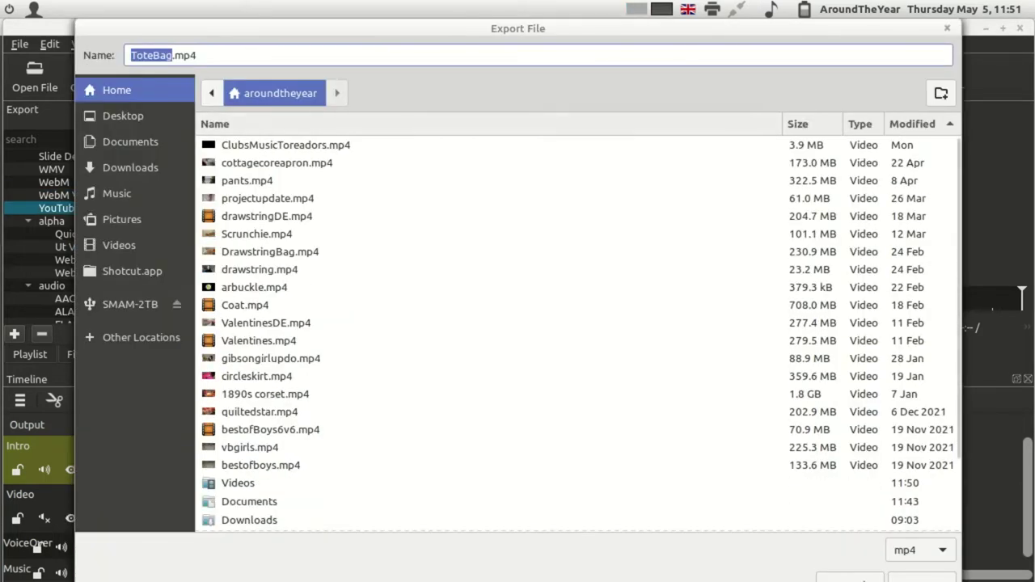
left_click(921, 577)
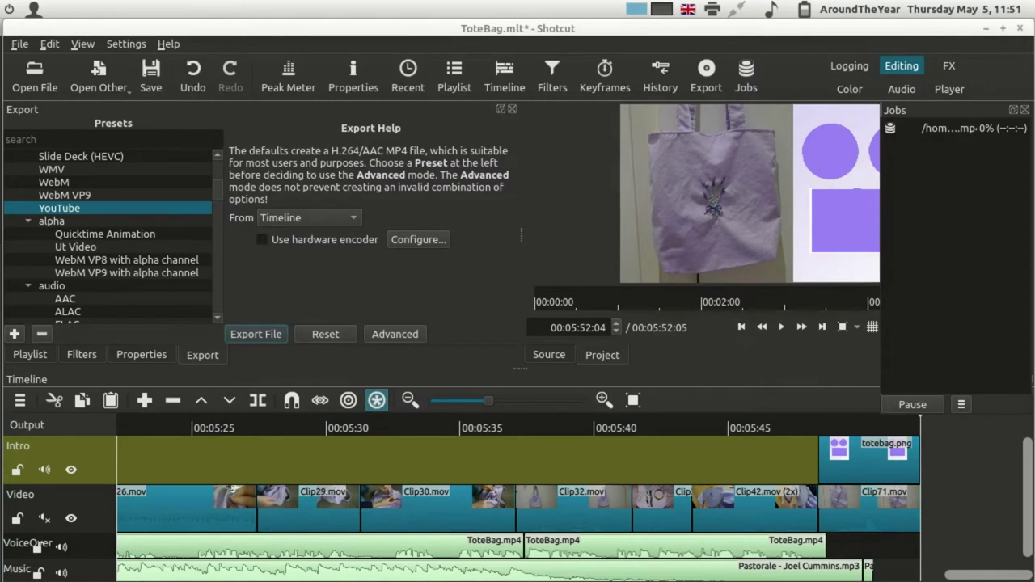